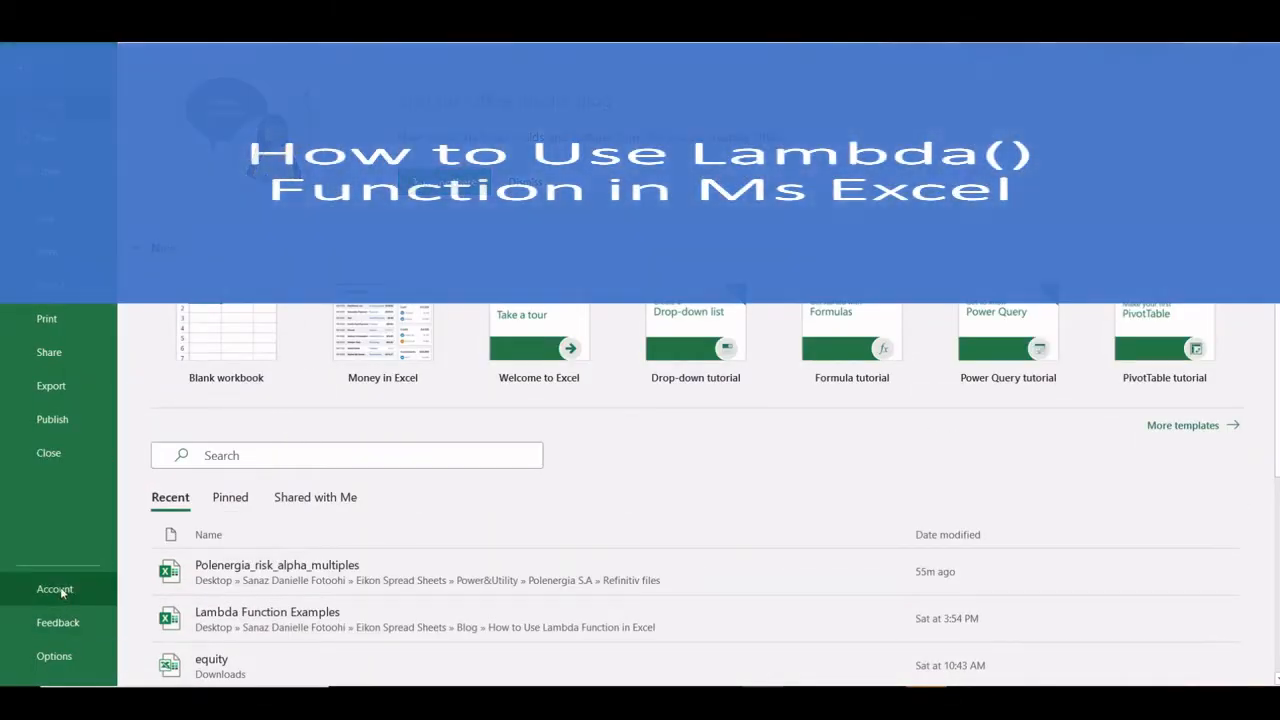
# - Review the Office Insider channel settings and the Office update options on the Account page without changing them
pyautogui.click(60, 590)
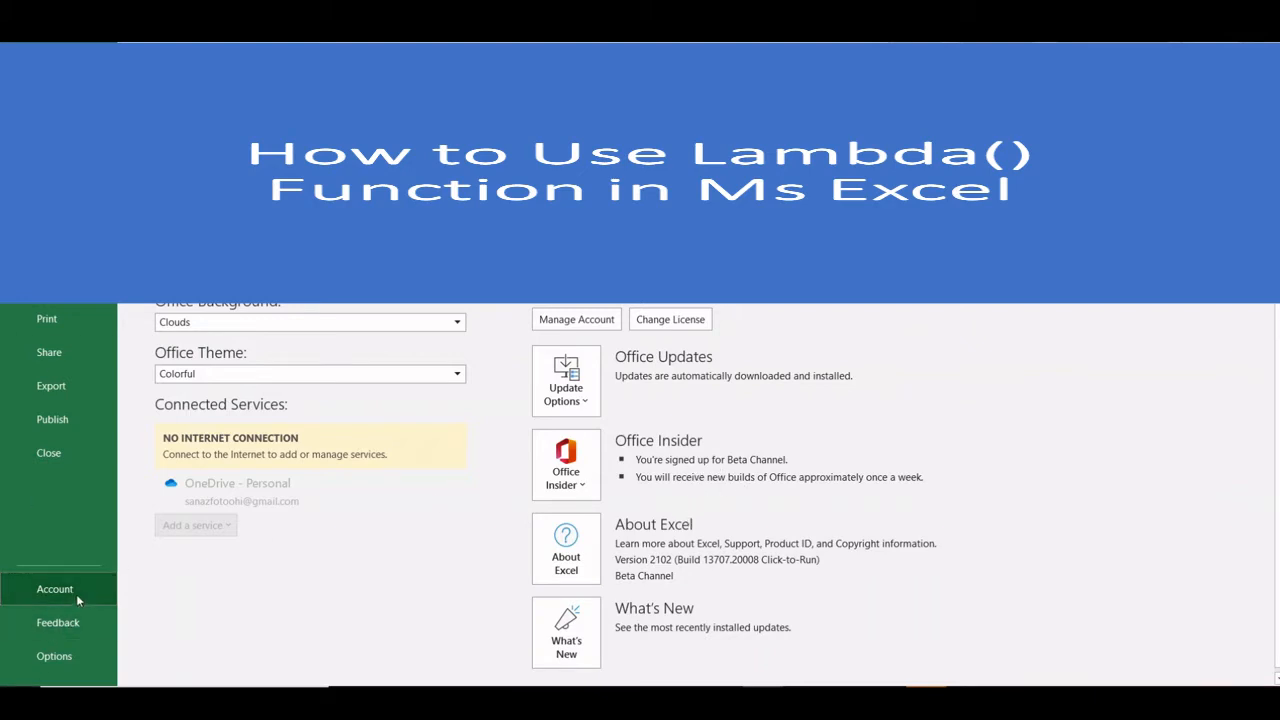
pyautogui.click(577, 474)
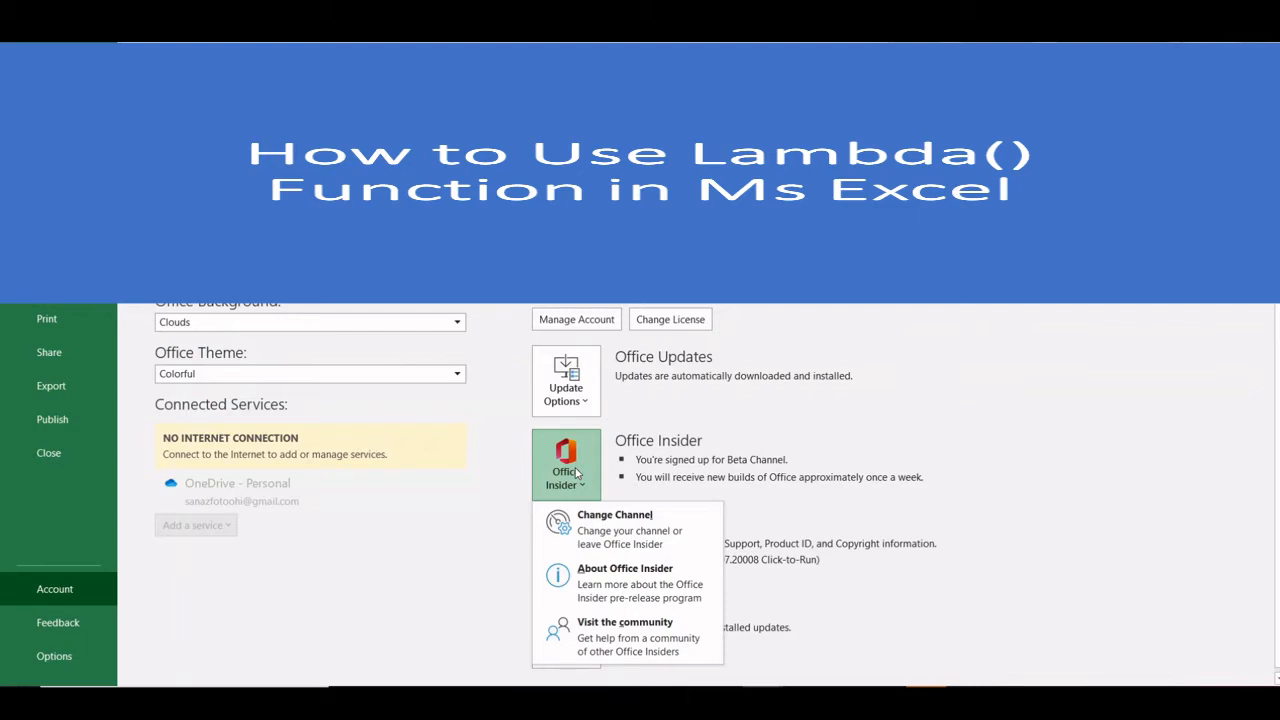
pyautogui.click(608, 530)
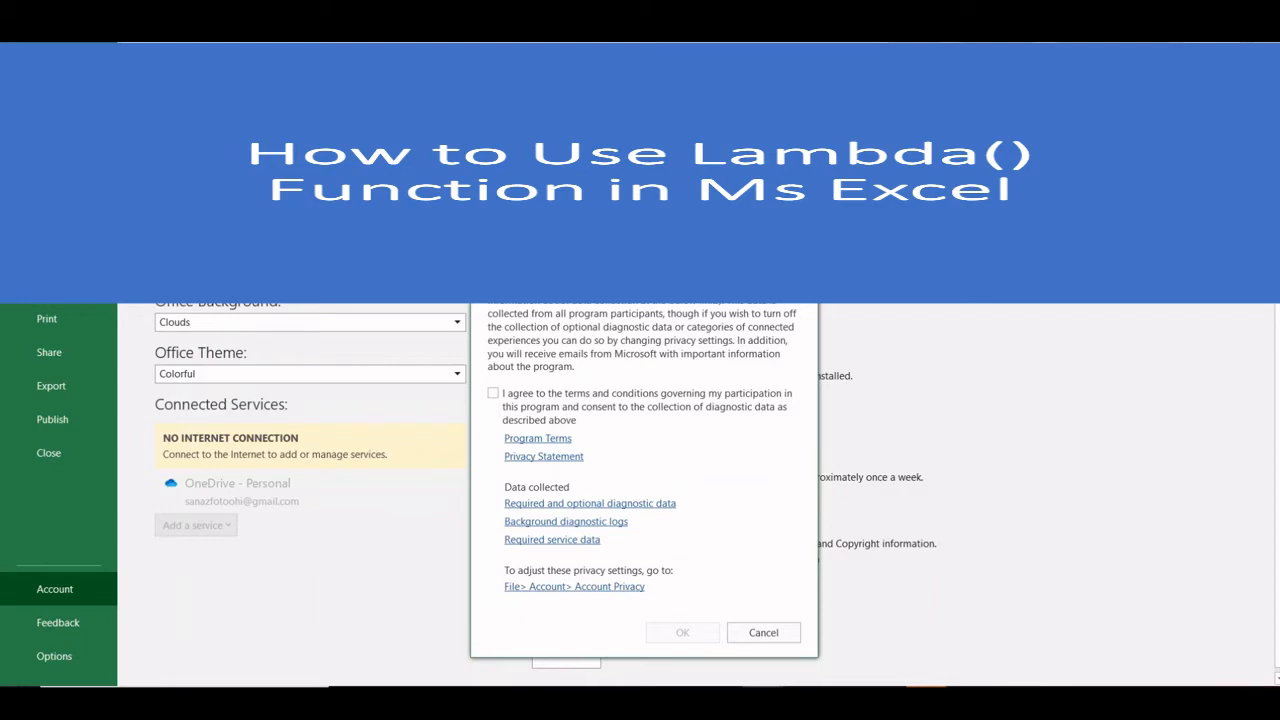
pyautogui.press('Escape')
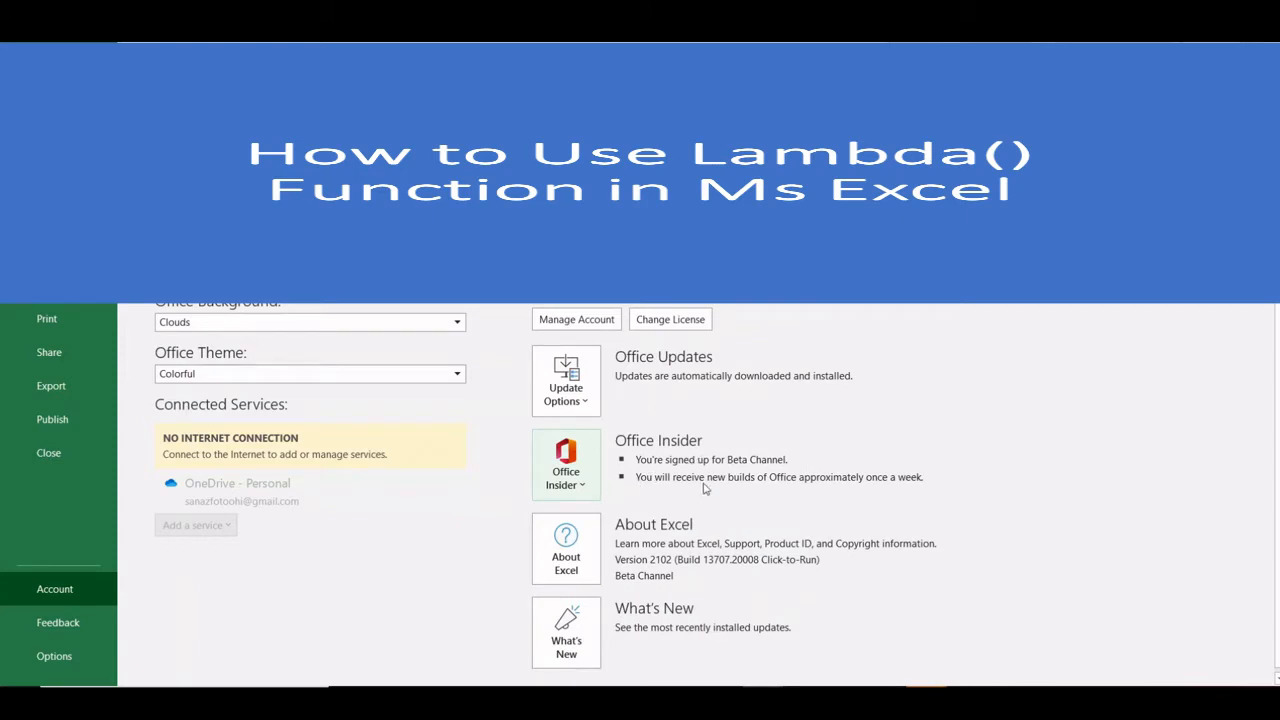
pyautogui.click(592, 406)
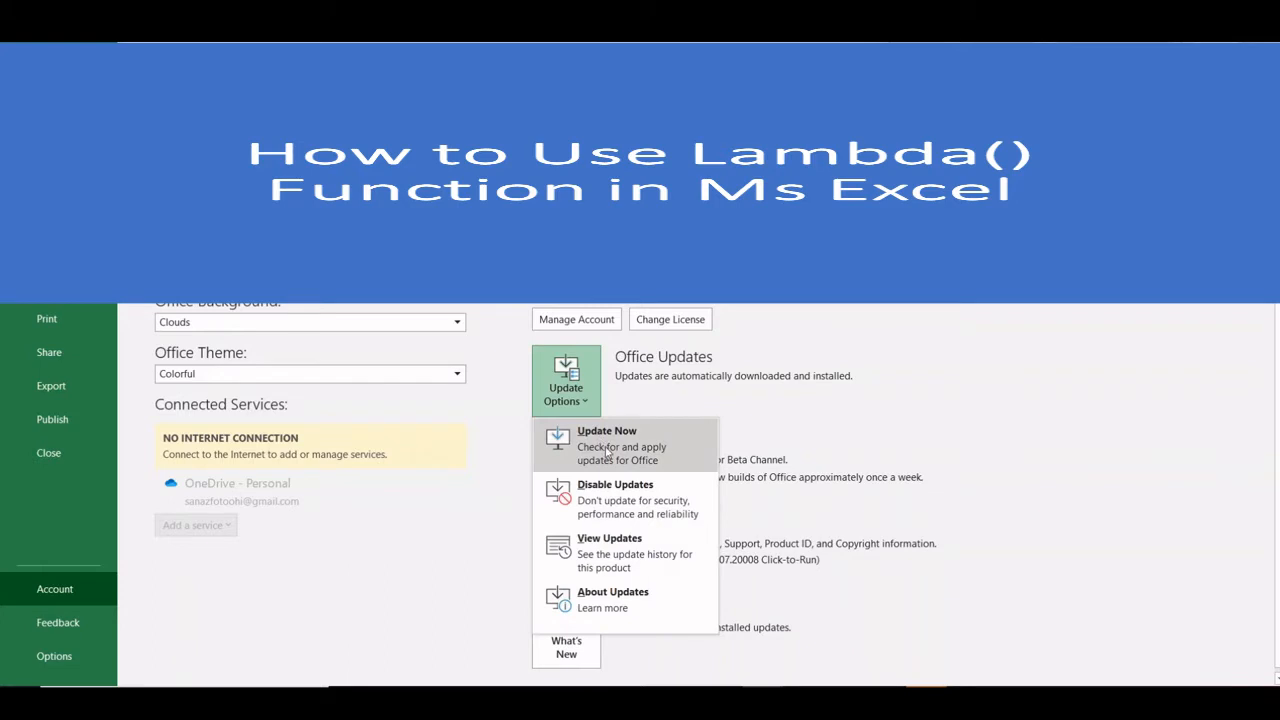
pyautogui.click(403, 580)
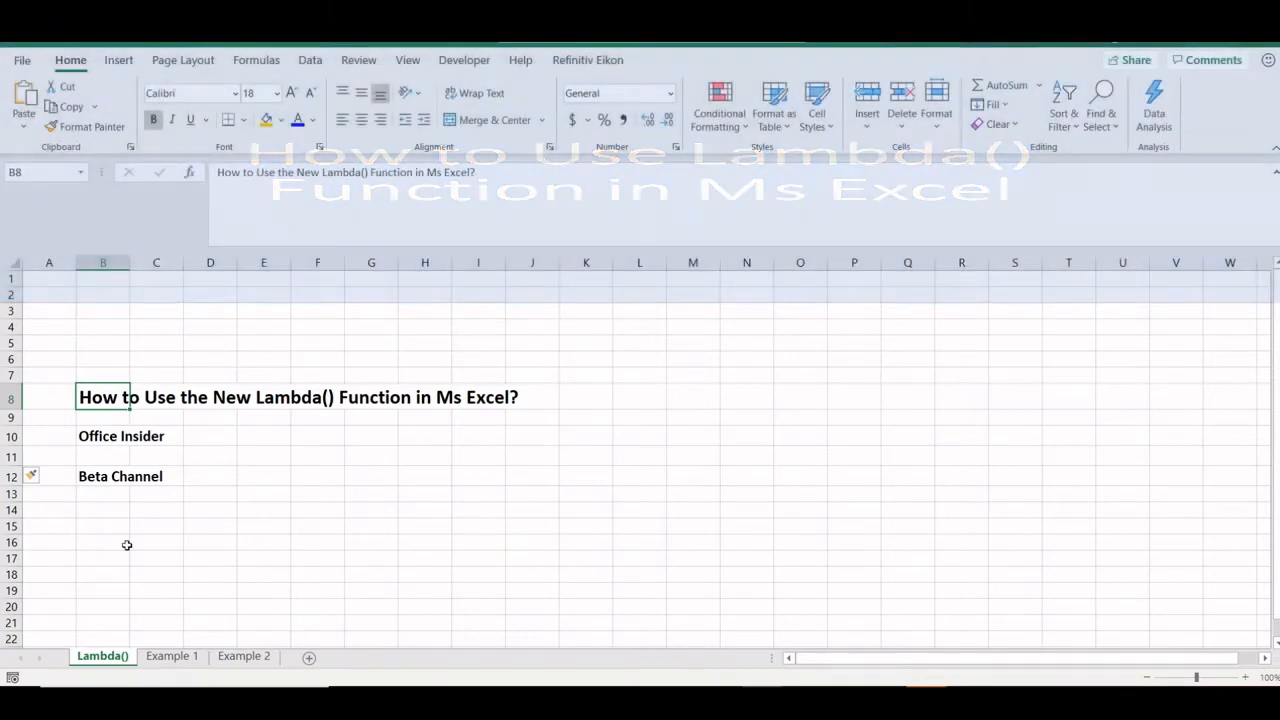
# - Check that the LAMBDA function is available by starting =lambda( in cell B16 of the Lambda() sheet, and discard the entry
pyautogui.click(127, 546)
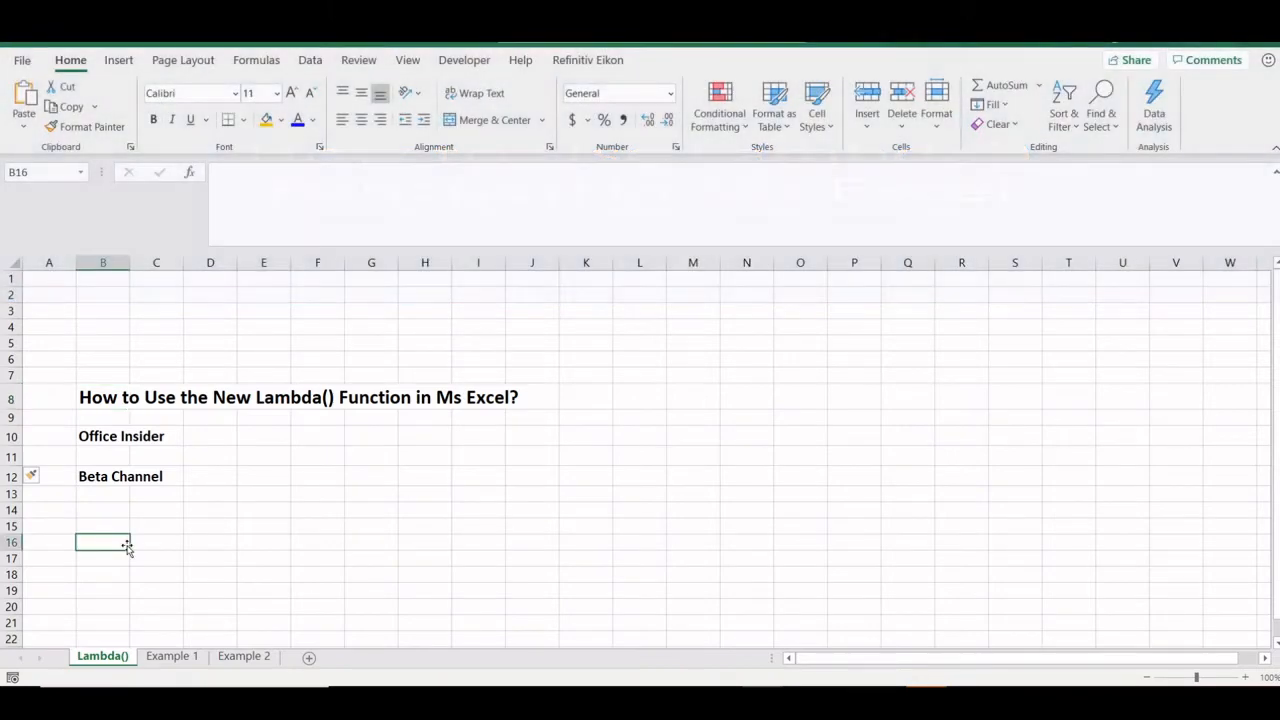
pyautogui.write('=lambda')
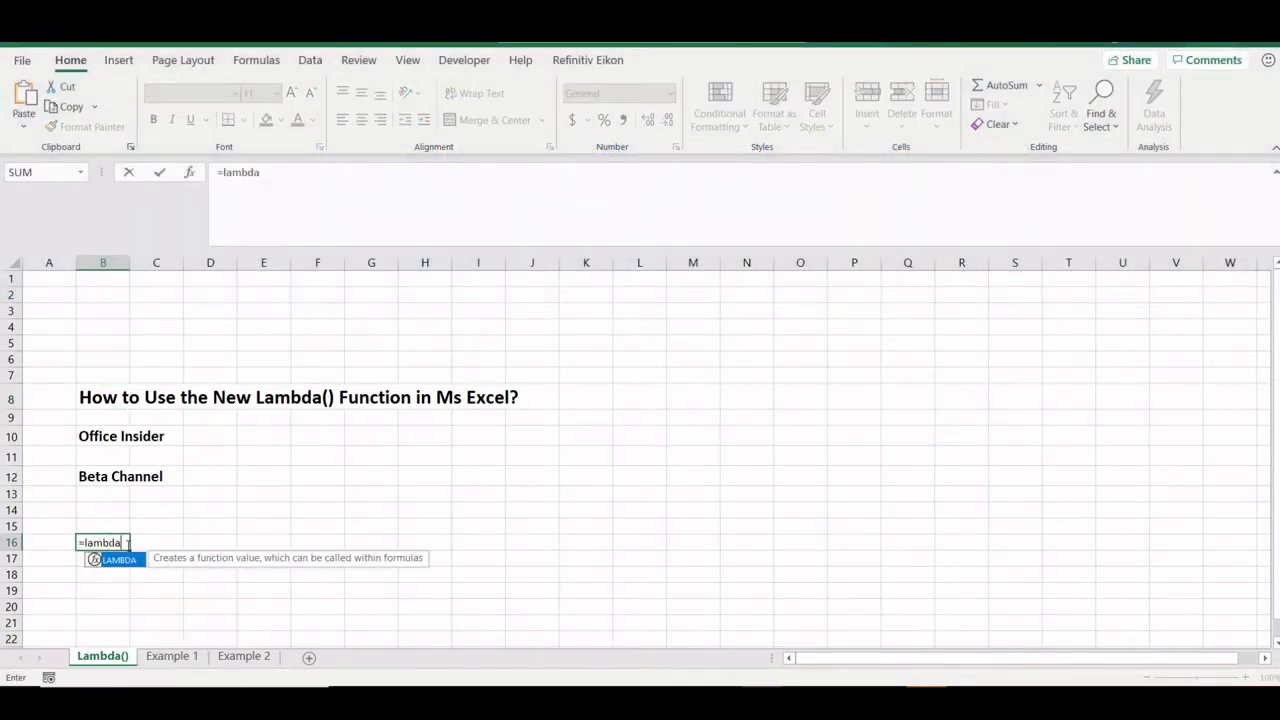
pyautogui.write(')')
pyautogui.press('BackSpace')
pyautogui.write('(')
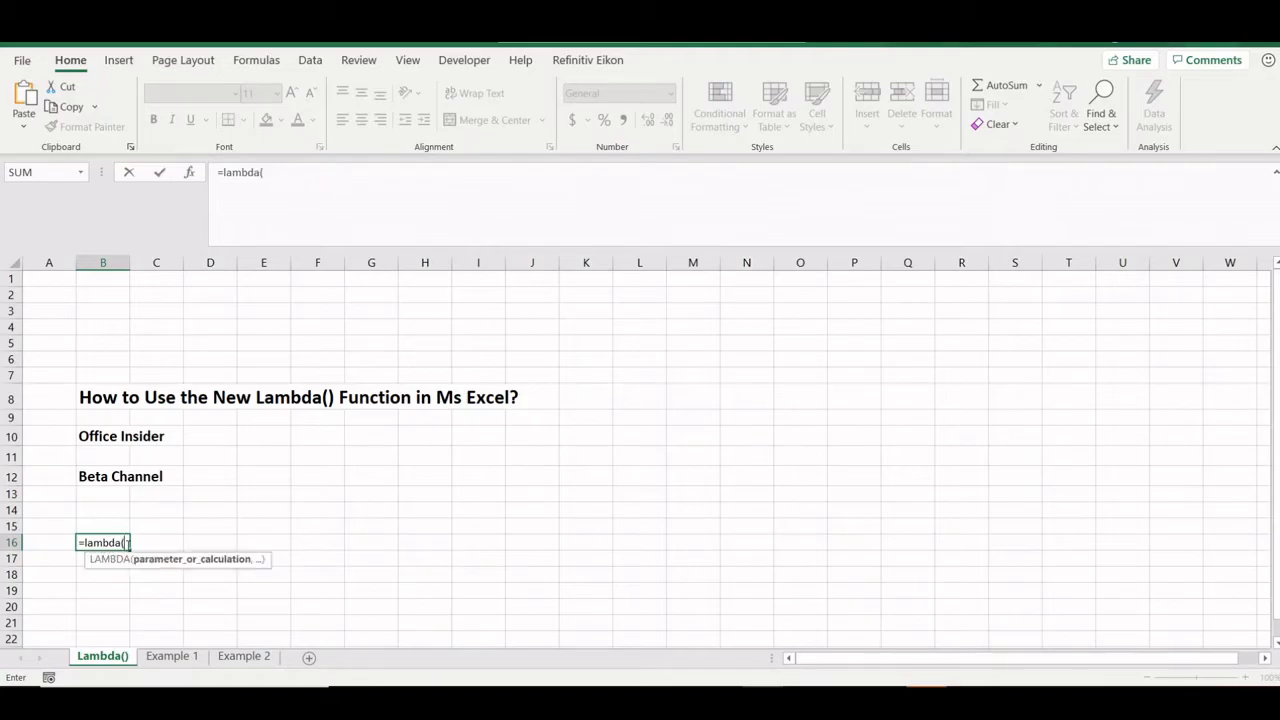
pyautogui.press('Escape')
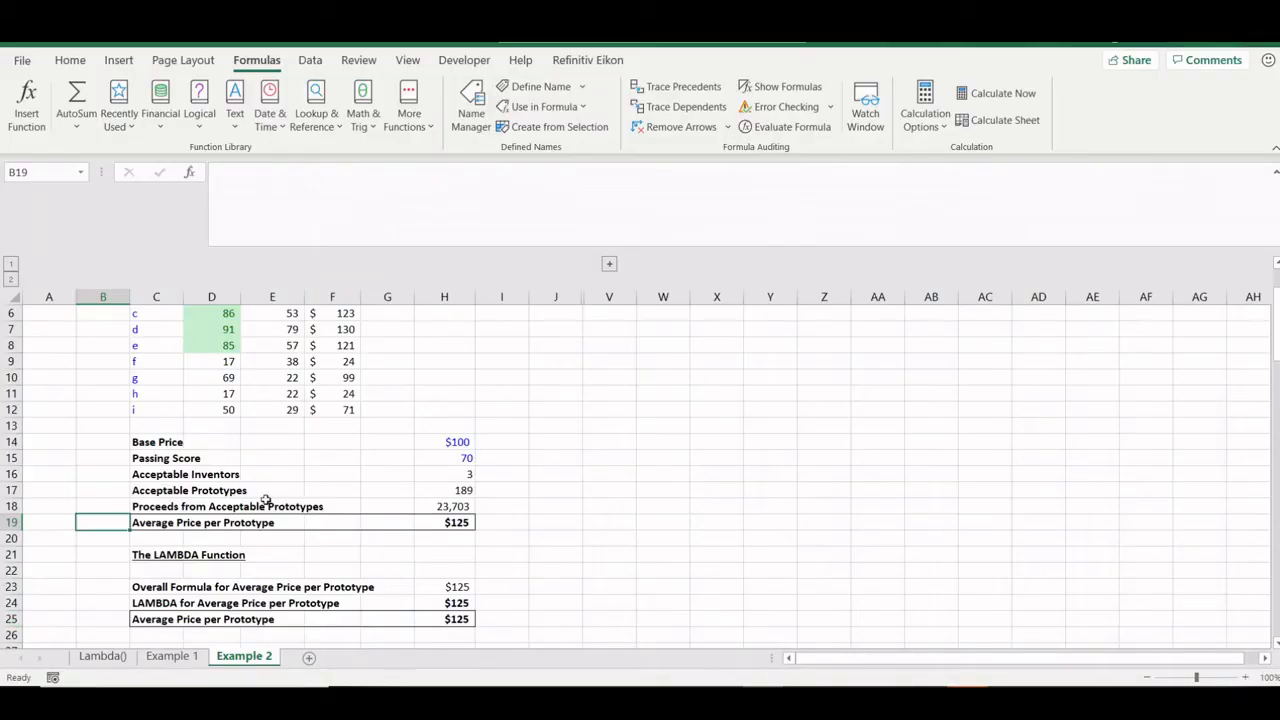
# - On the Example 2 sheet, look over the inventor table and inspect the average price per prototype formula in H19
pyautogui.scroll(2, 266, 500)
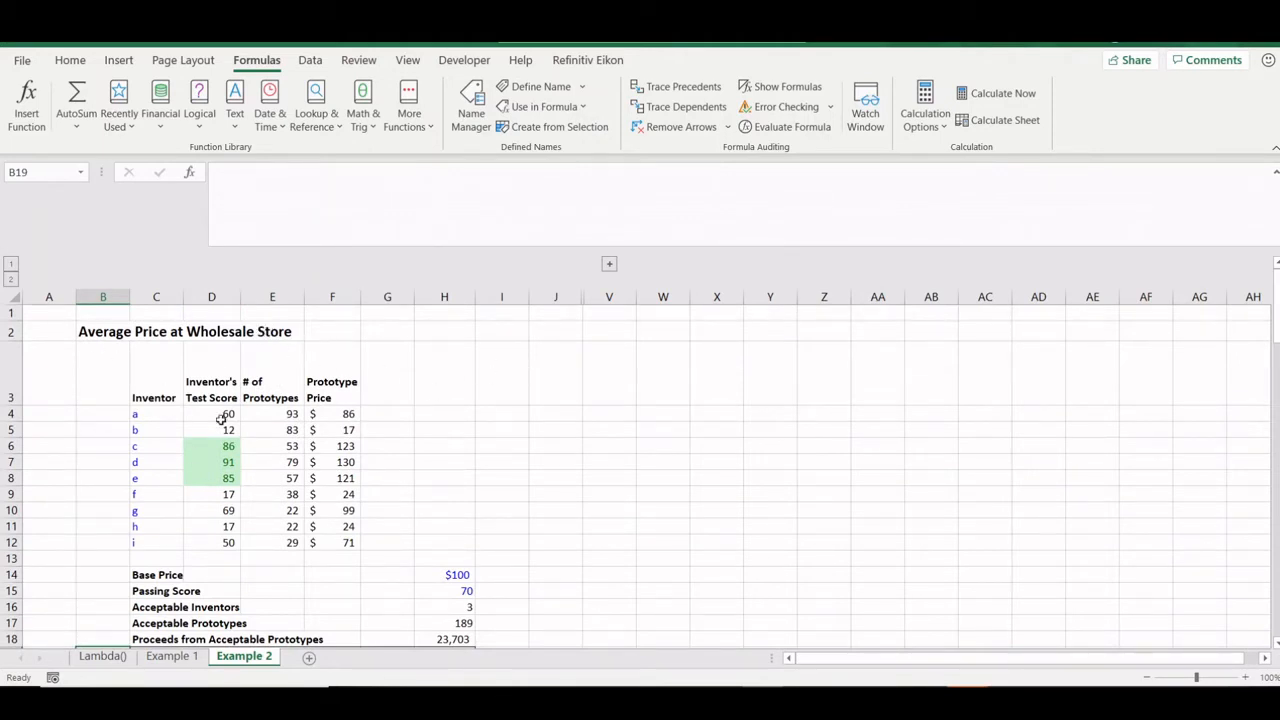
pyautogui.click(144, 393)
pyautogui.scroll(-1, 208, 507)
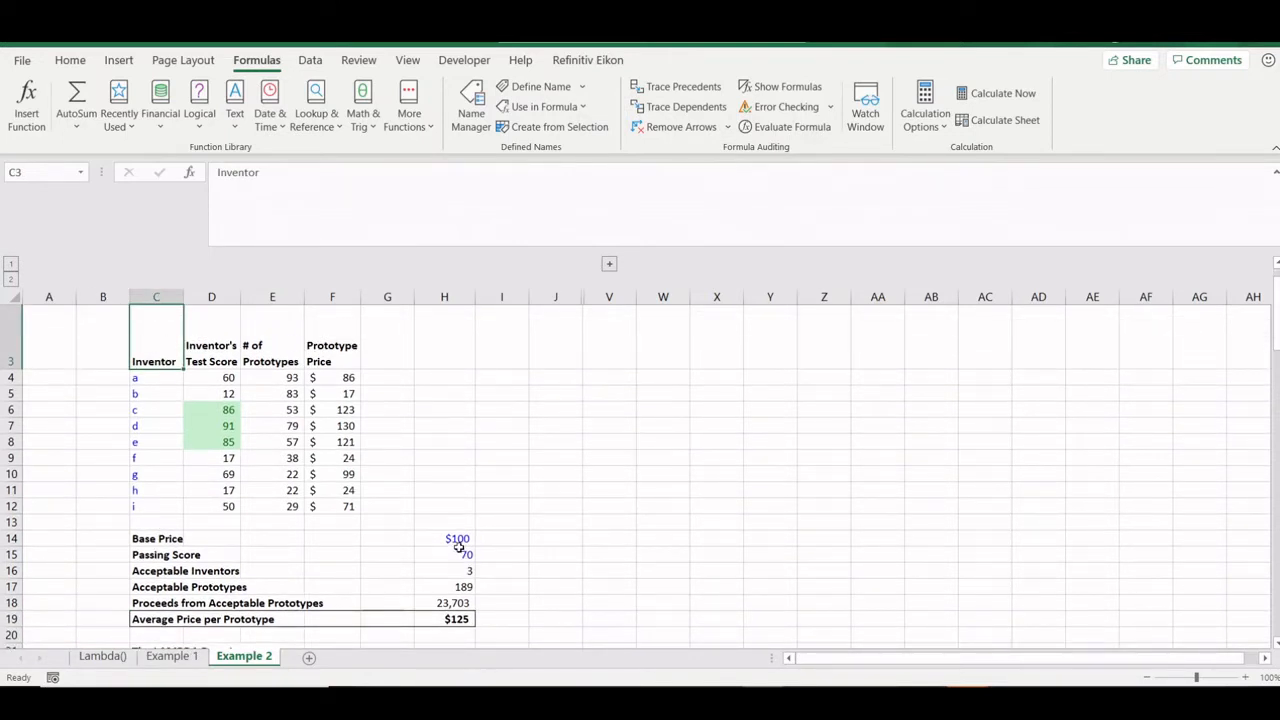
pyautogui.click(445, 618)
pyautogui.scroll(-5, 465, 505)
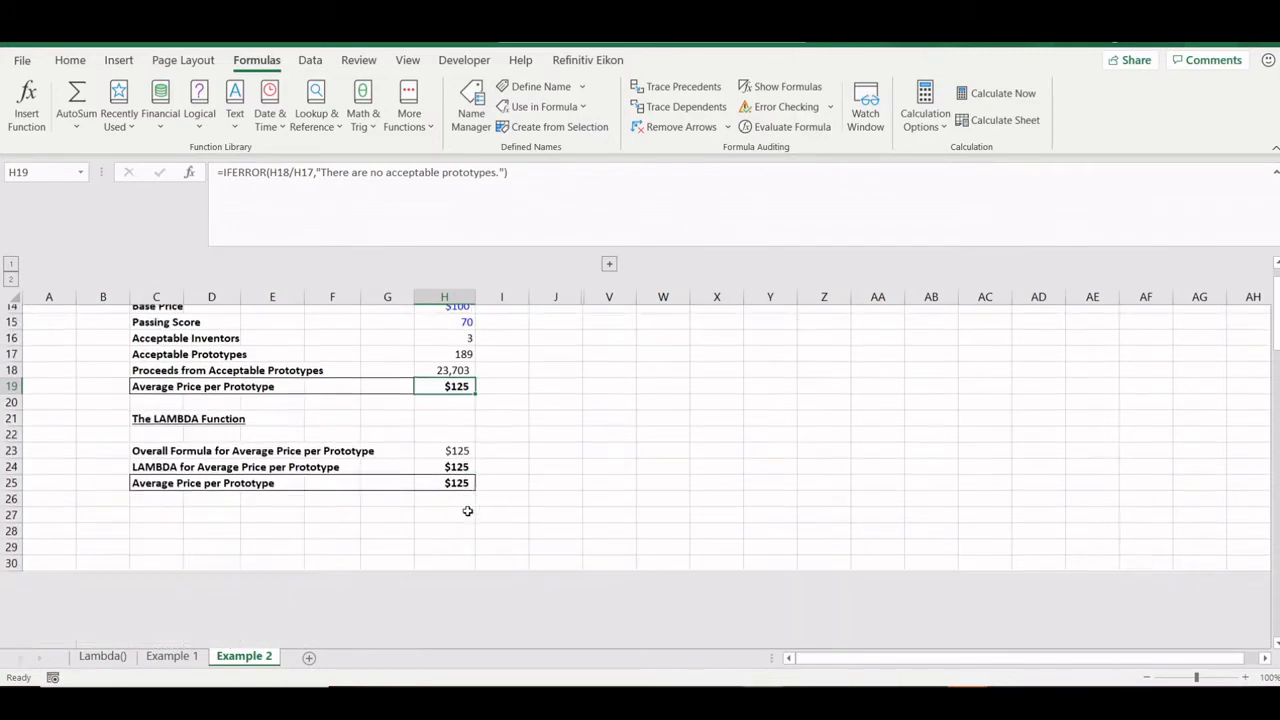
# - Inspect the AveragePrice formula in H25 and its D4:D12 argument, leaving the formula as it is
pyautogui.click(450, 441)
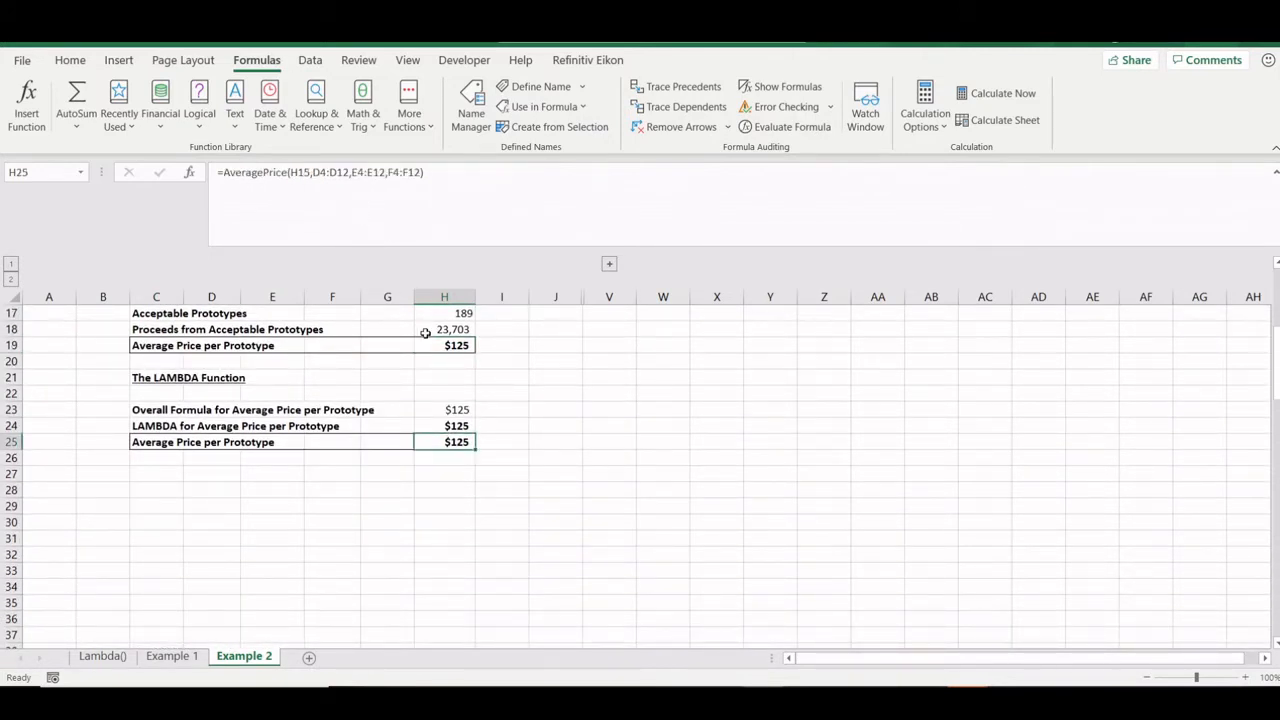
pyautogui.moveTo(313, 172); pyautogui.dragTo(349, 172)
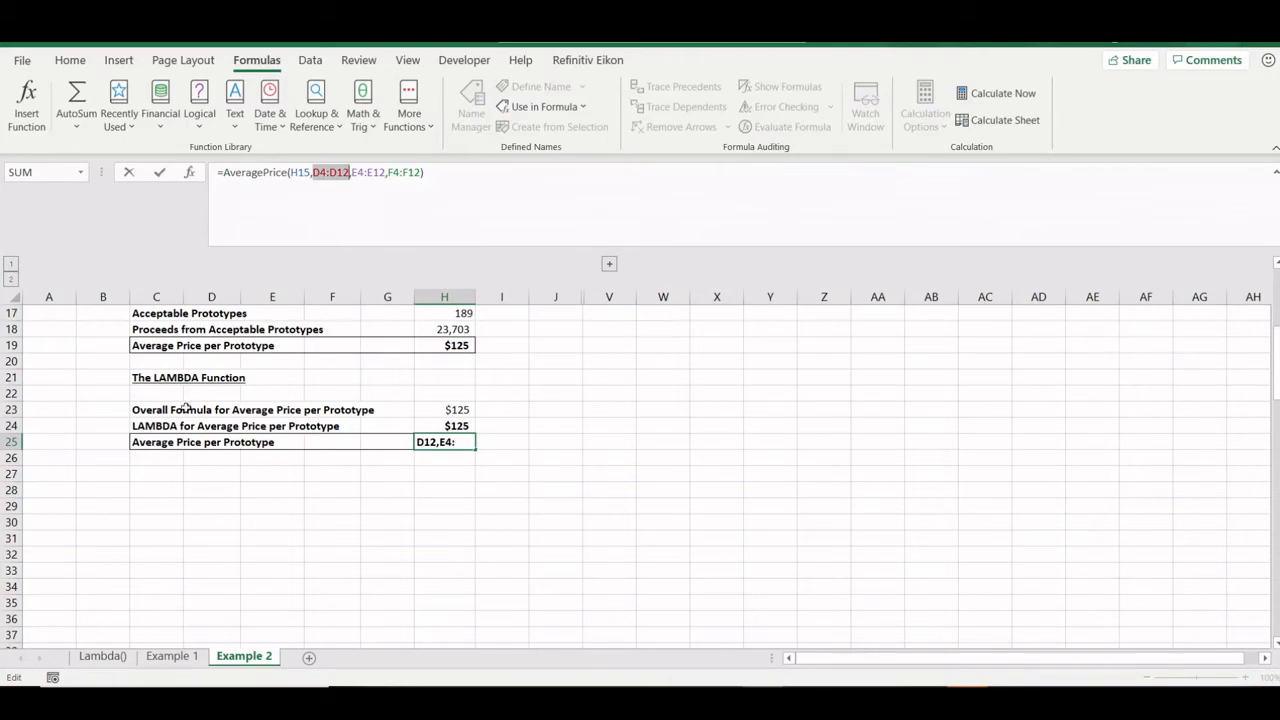
pyautogui.press('Escape')
# - Look through the wholesale store data table, the price summary and the LAMBDA section on the Example 2 sheet
pyautogui.scroll(5, 477, 512)
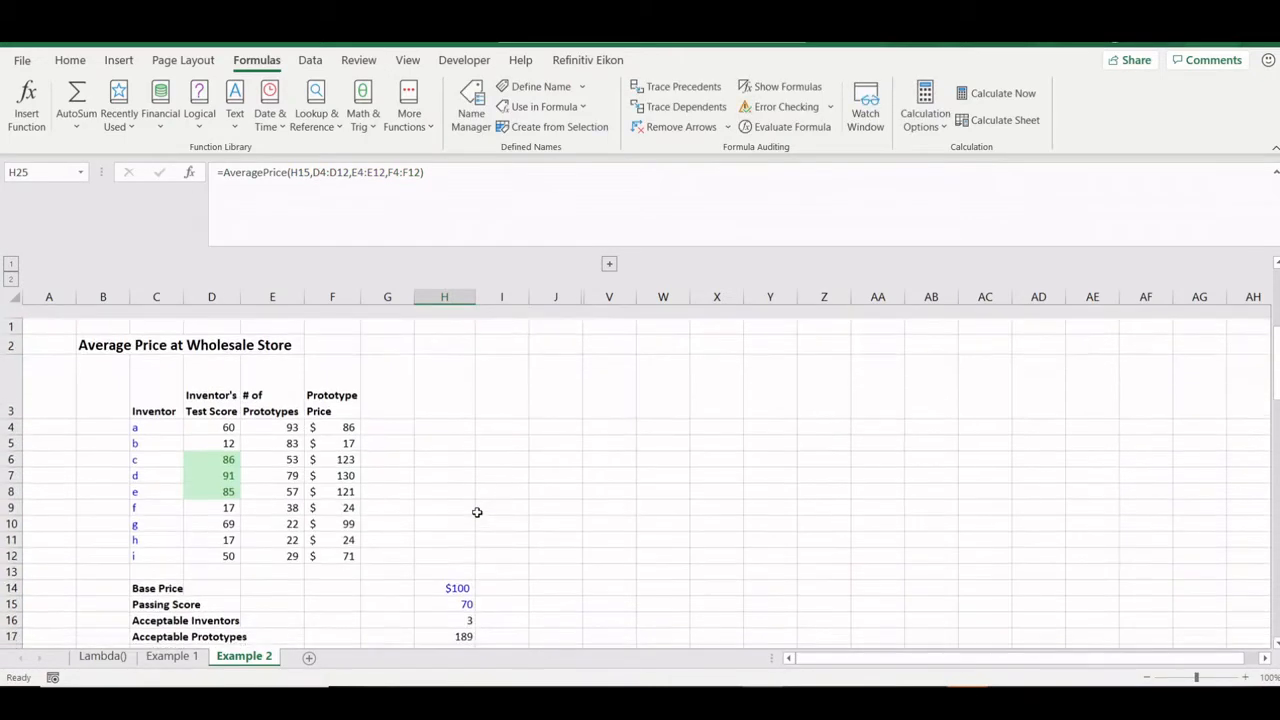
pyautogui.scroll(-1, 400, 474)
pyautogui.scroll(-2, 352, 446)
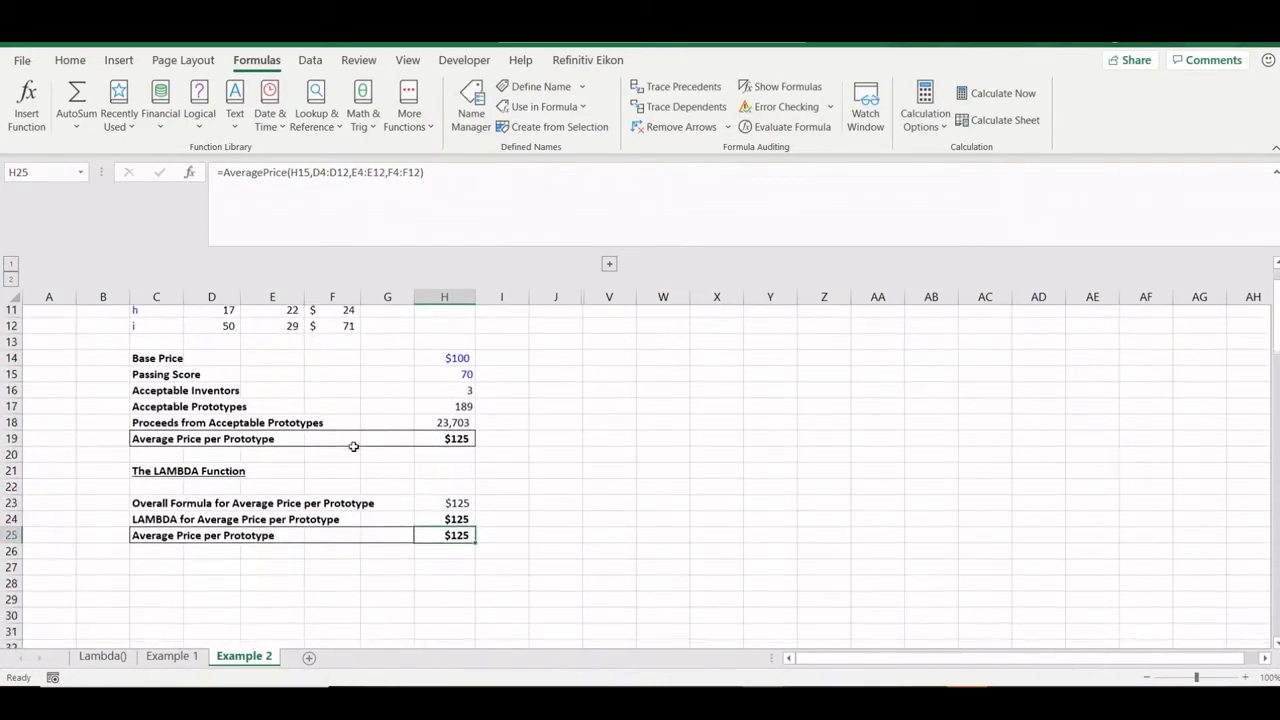
pyautogui.scroll(4, 350, 444)
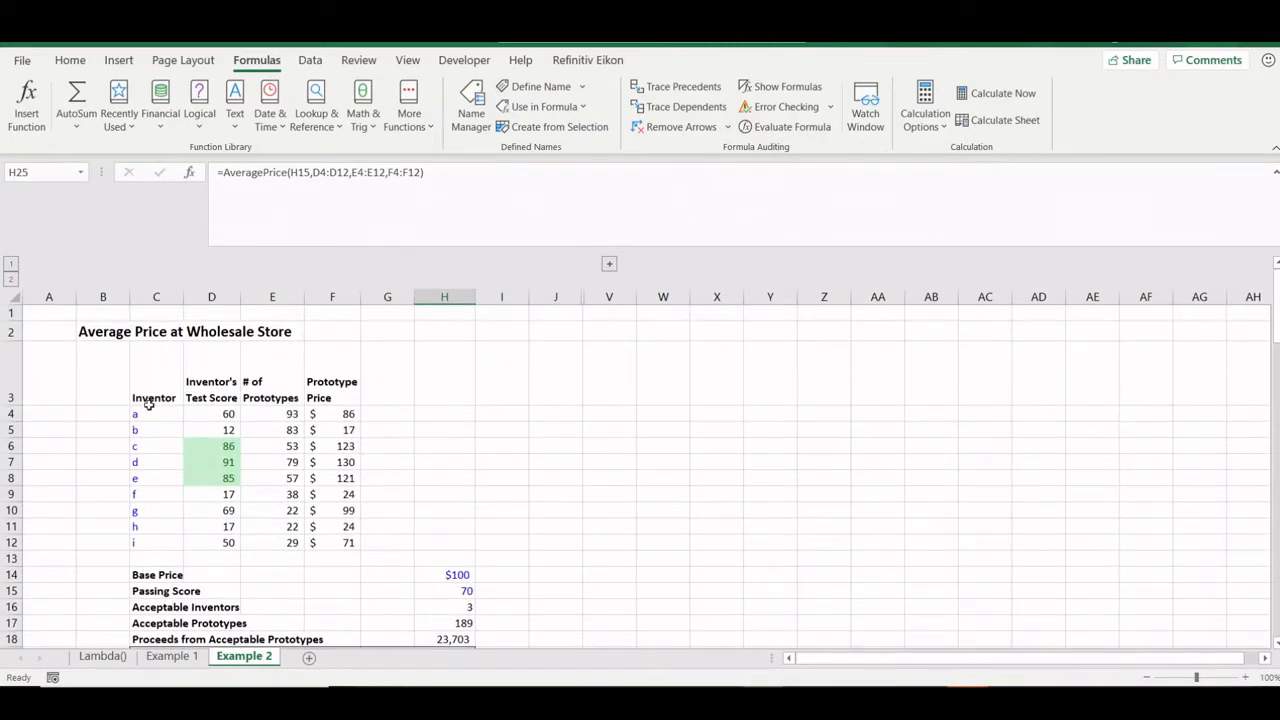
pyautogui.scroll(-3, 254, 503)
pyautogui.scroll(2, 184, 554)
pyautogui.scroll(1, 114, 489)
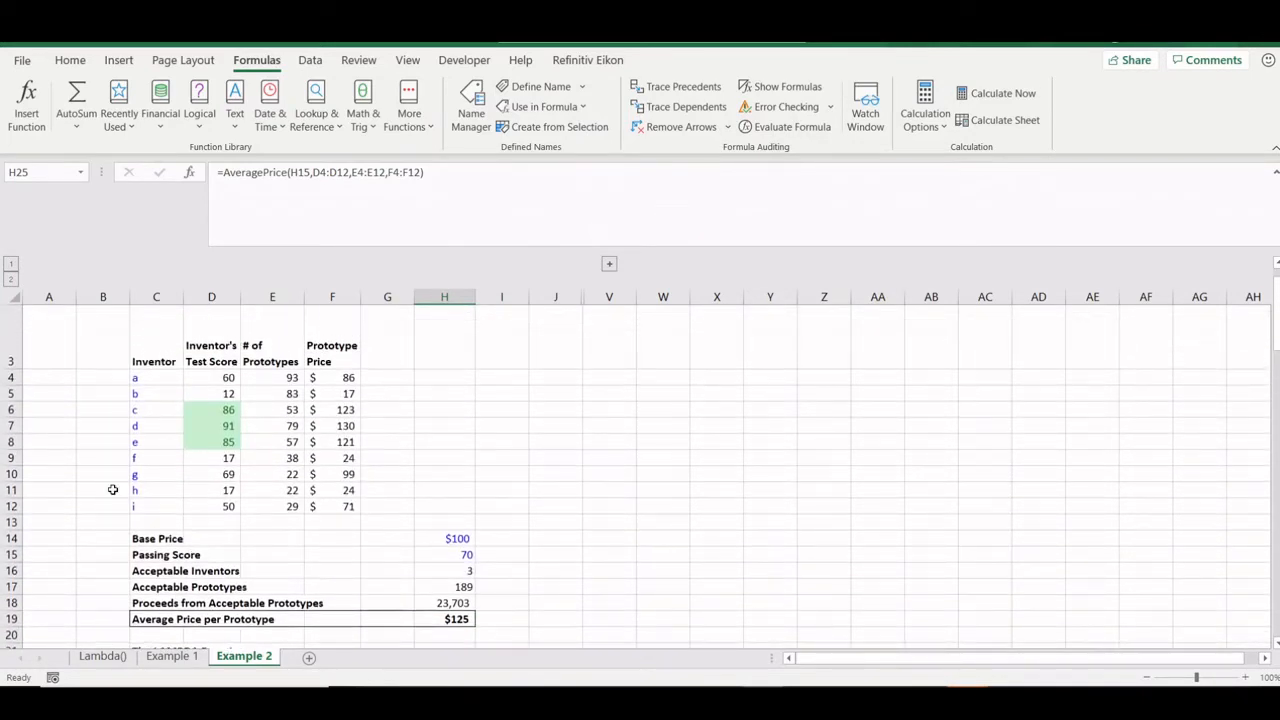
pyautogui.scroll(1, 246, 449)
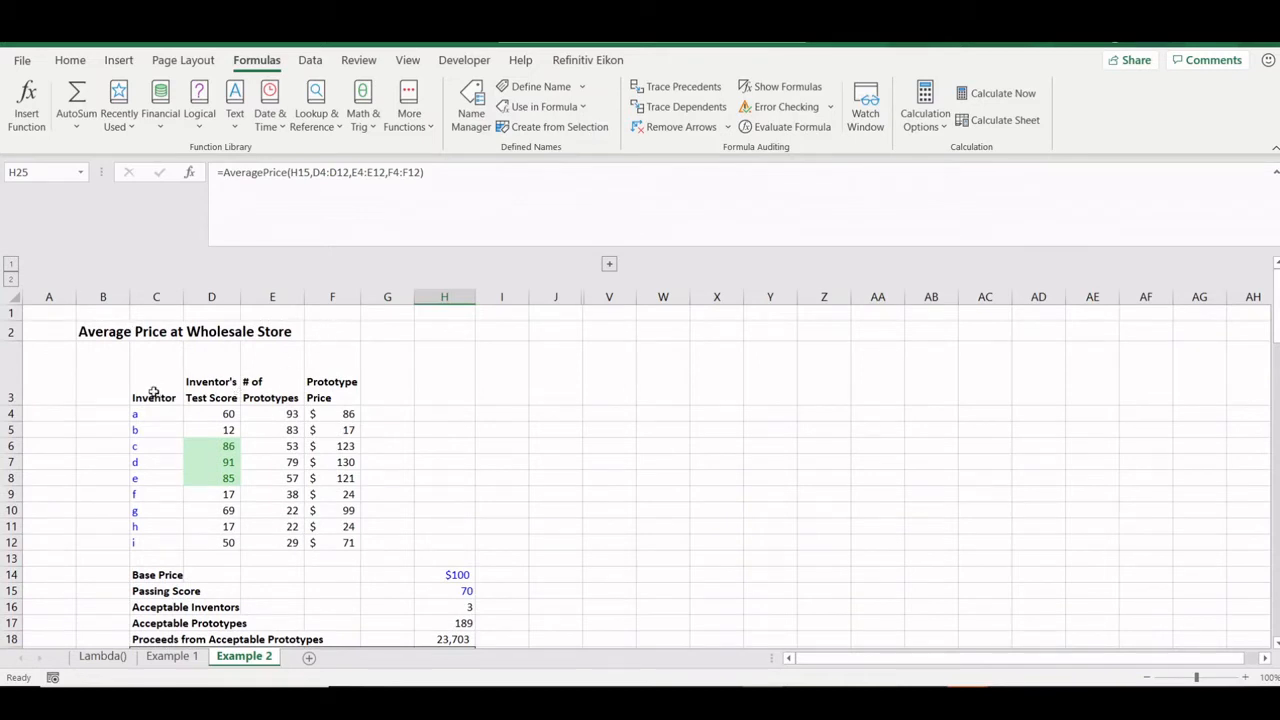
# - Examine the Inventor list in C3:C12 and step through the inventors' test scores in column D
pyautogui.moveTo(152, 393); pyautogui.dragTo(157, 542)
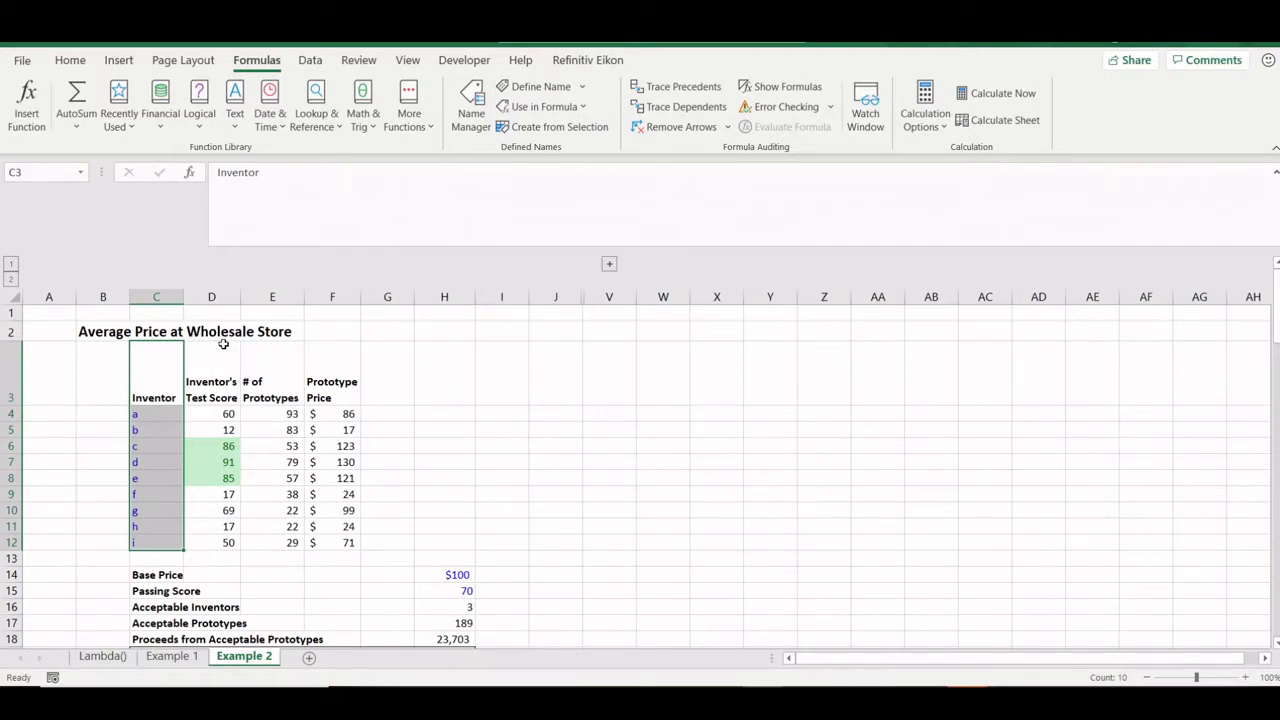
pyautogui.click(227, 387)
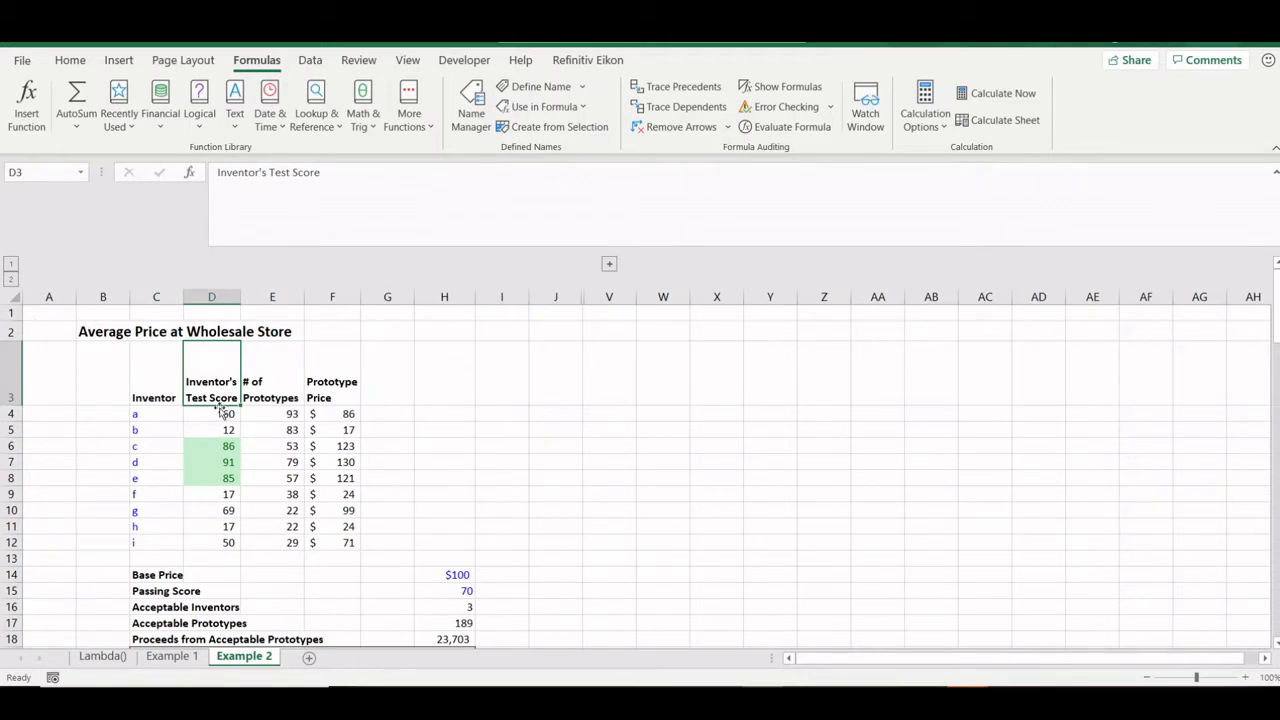
pyautogui.press('Down')
pyautogui.press('Down')
pyautogui.press('Down')
pyautogui.press('Down')
pyautogui.press('Down')
pyautogui.press('Down')
pyautogui.press('Down')
pyautogui.press('Down')
pyautogui.press('Down')
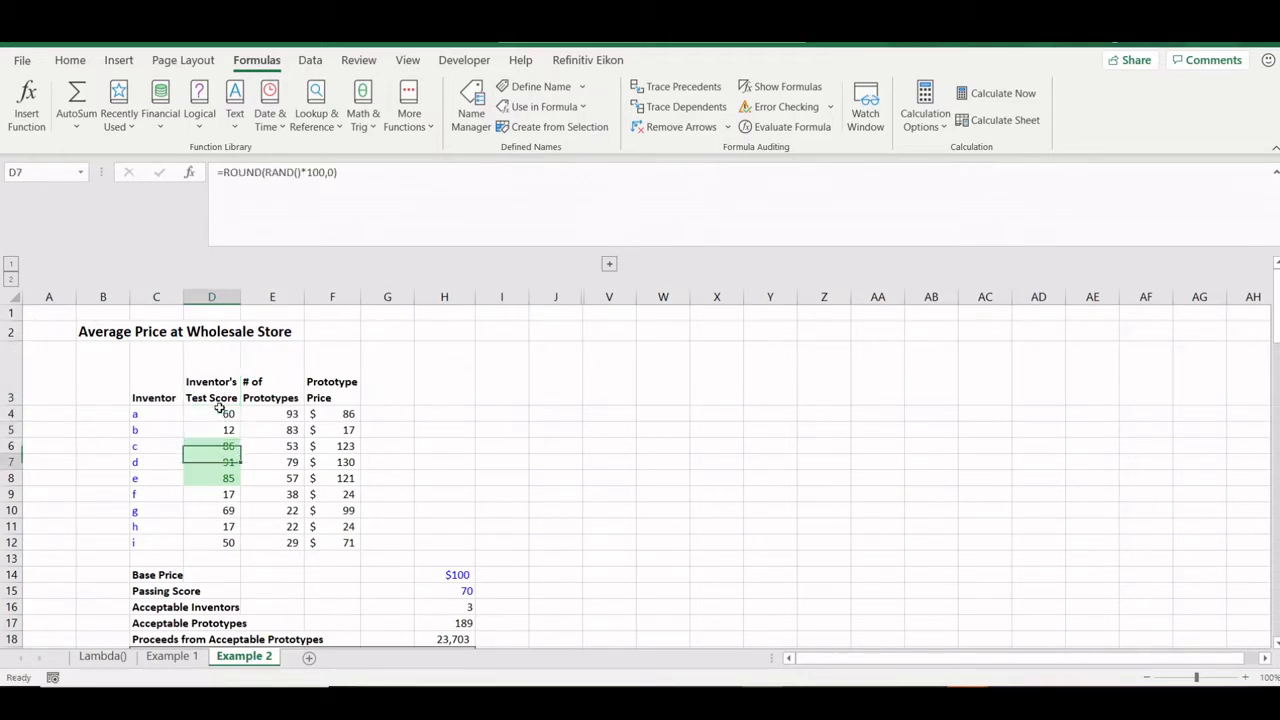
pyautogui.press('Up')
pyautogui.press('Up')
pyautogui.press('Up')
pyautogui.press('Up')
pyautogui.press('Up')
pyautogui.press('Up')
pyautogui.press('Up')
pyautogui.press('Up')
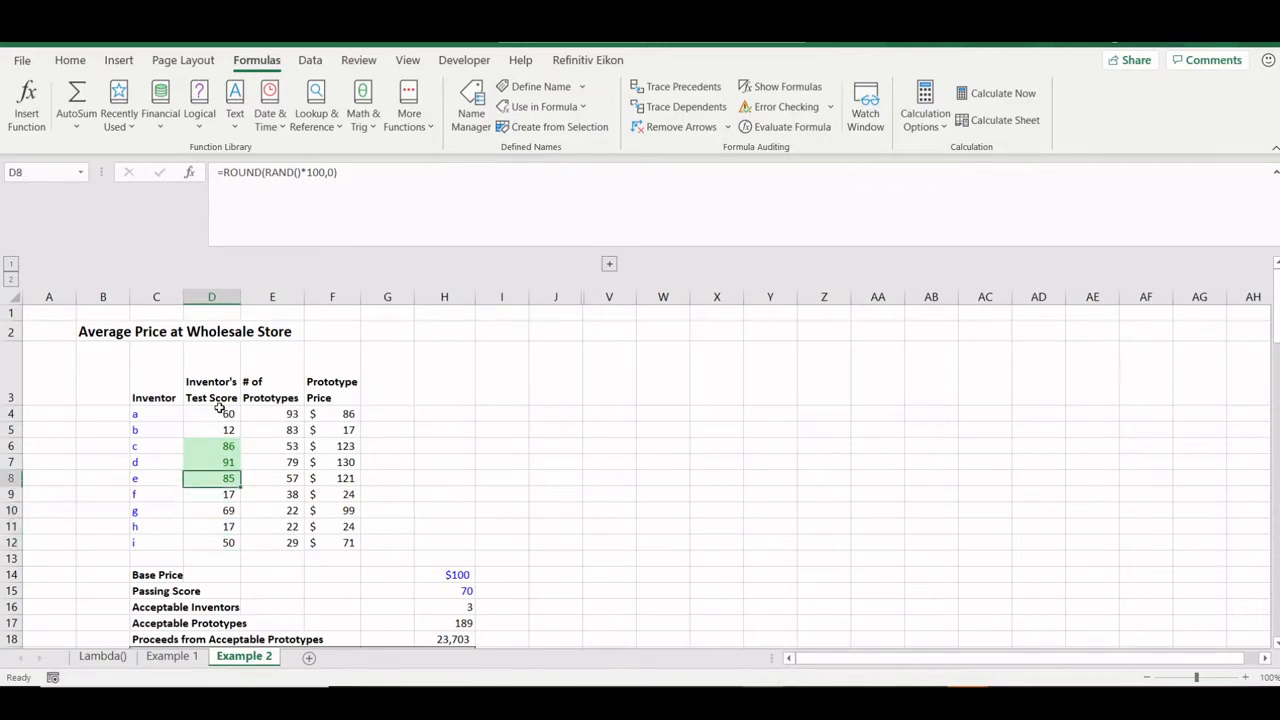
pyautogui.press('Down')
pyautogui.press('Down')
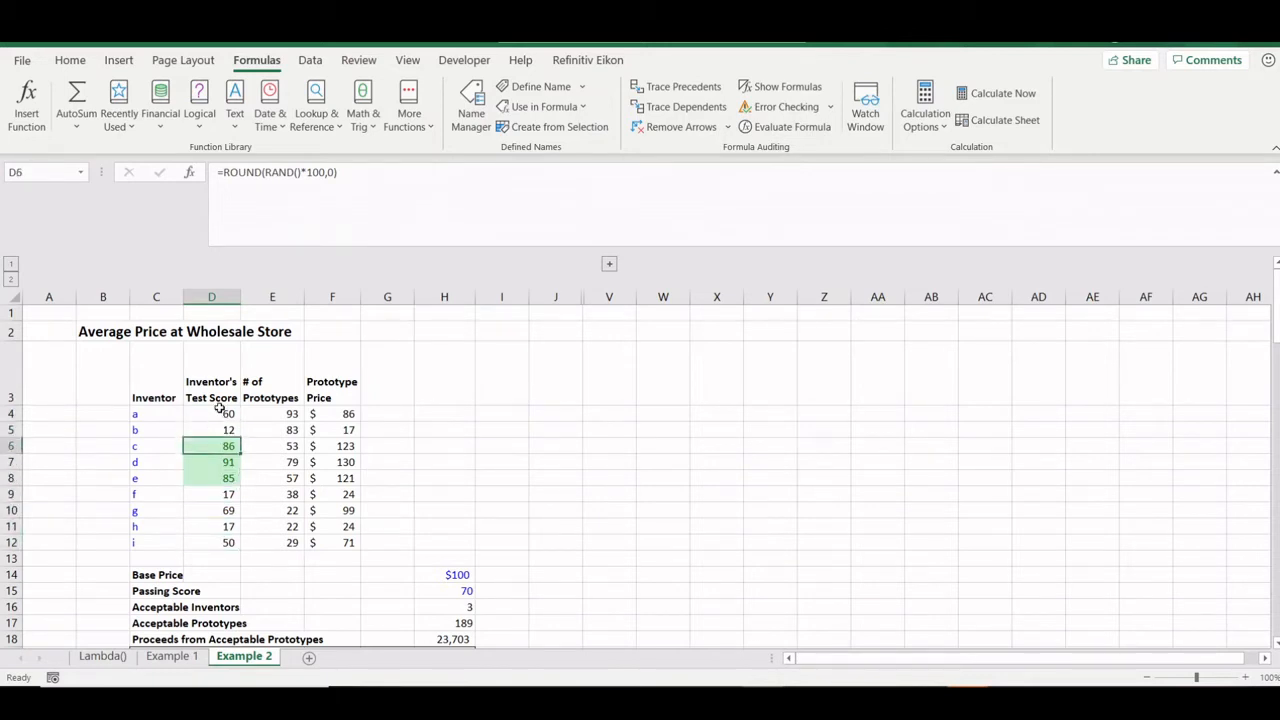
pyautogui.press('Down')
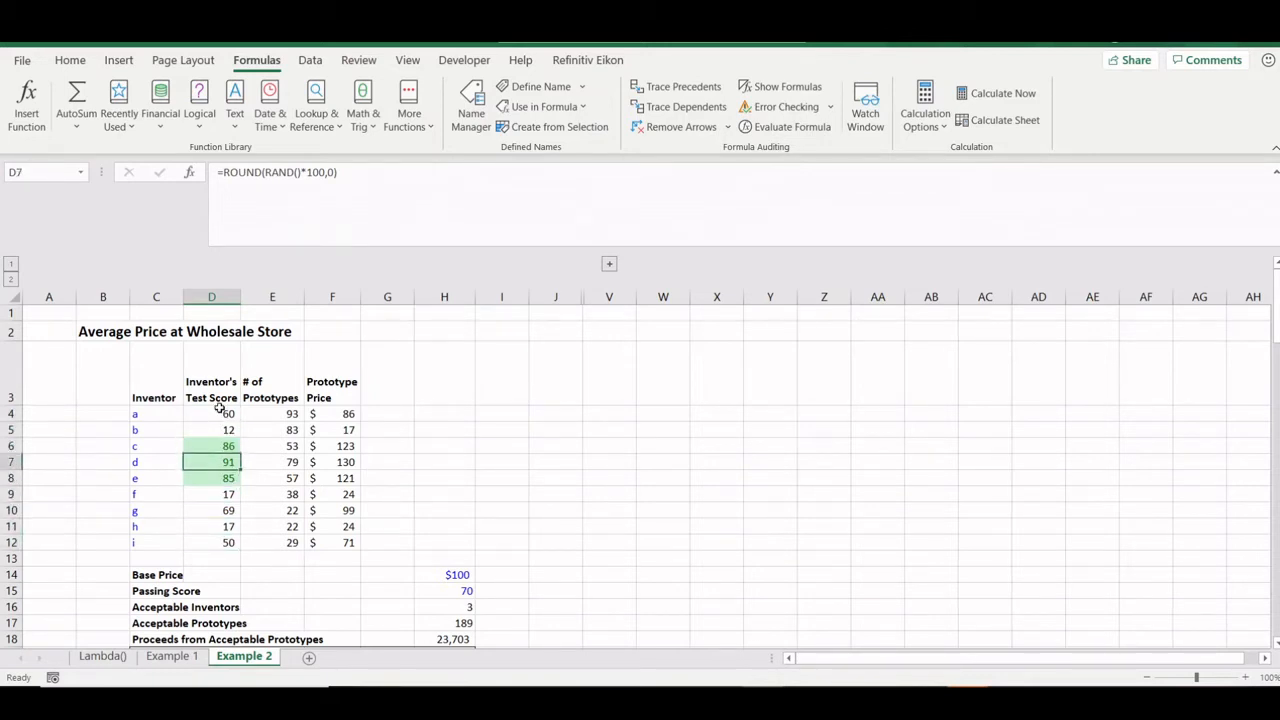
# - Step through the number of prototypes in column E and relate them to the test scores beside them
pyautogui.press('Right')
pyautogui.press('Up')
pyautogui.press('Up')
pyautogui.press('Up')
pyautogui.press('Down')
pyautogui.press('Down')
pyautogui.press('Down')
pyautogui.press('Down')
pyautogui.press('Down')
pyautogui.press('Down')
pyautogui.press('Down')
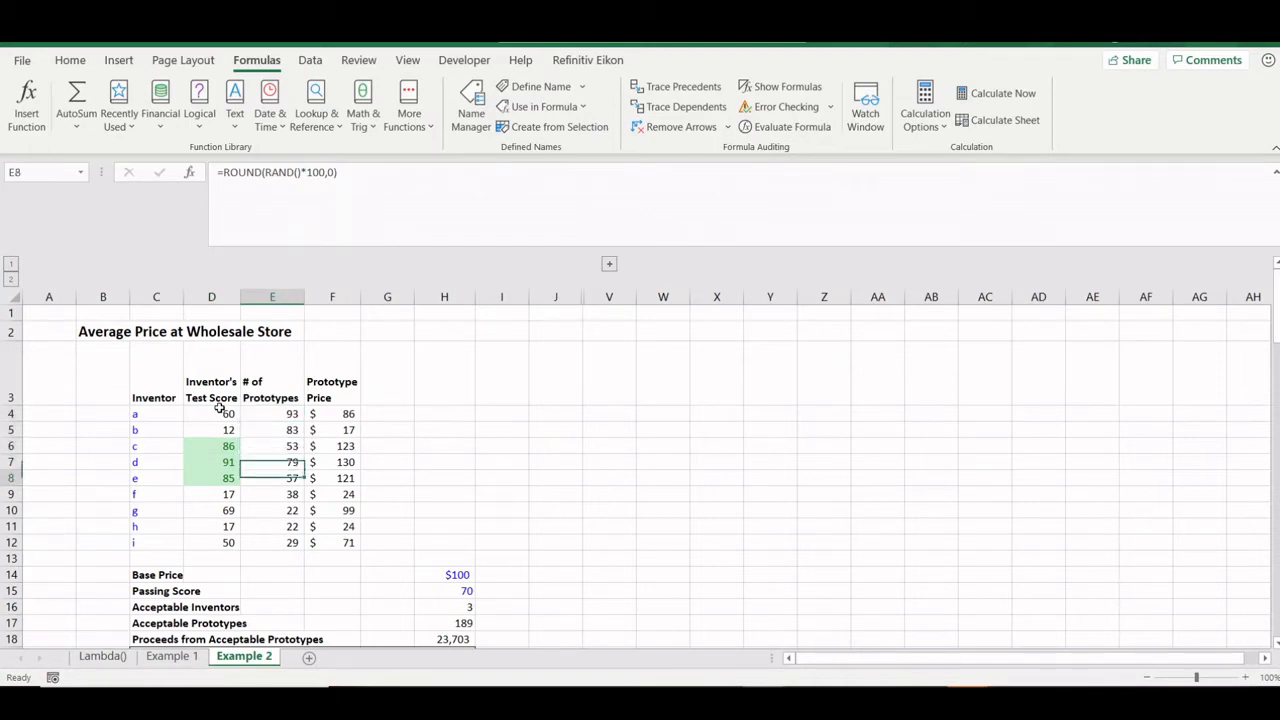
pyautogui.press('Up')
pyautogui.press('Up')
pyautogui.press('Up')
pyautogui.press('Up')
pyautogui.press('Up')
pyautogui.press('Up')
pyautogui.press('Up')
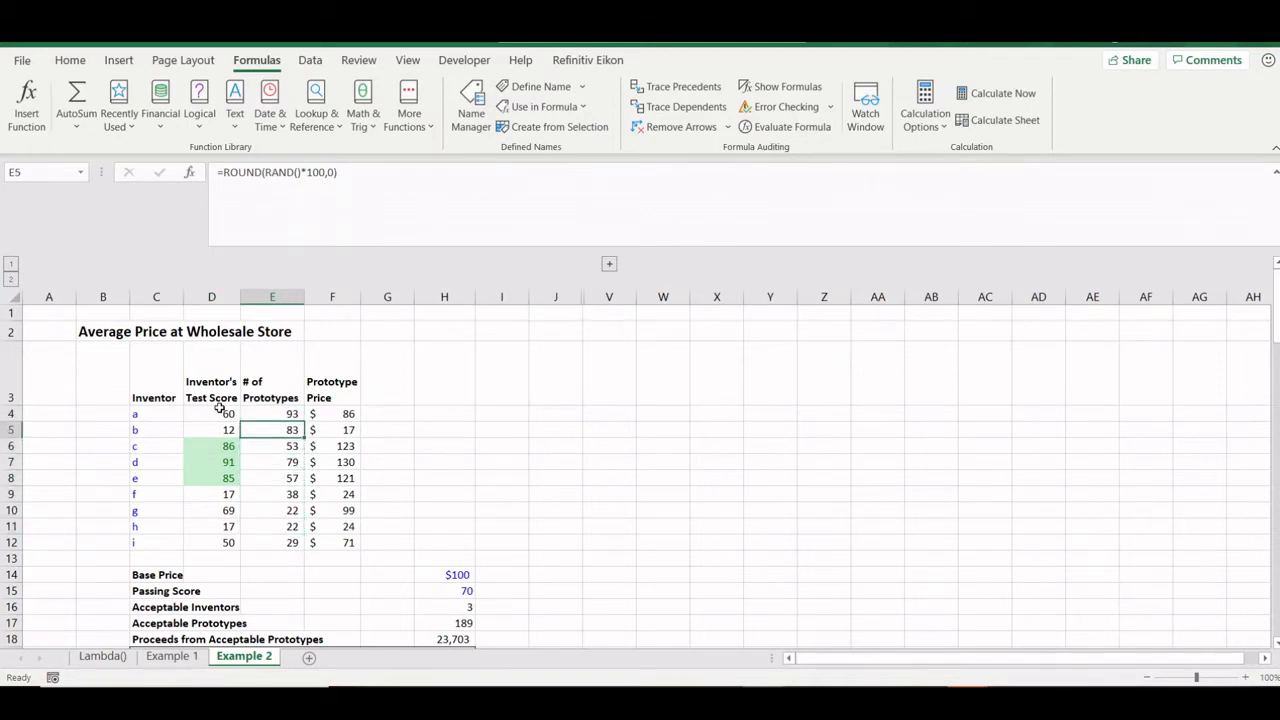
pyautogui.press('Left')
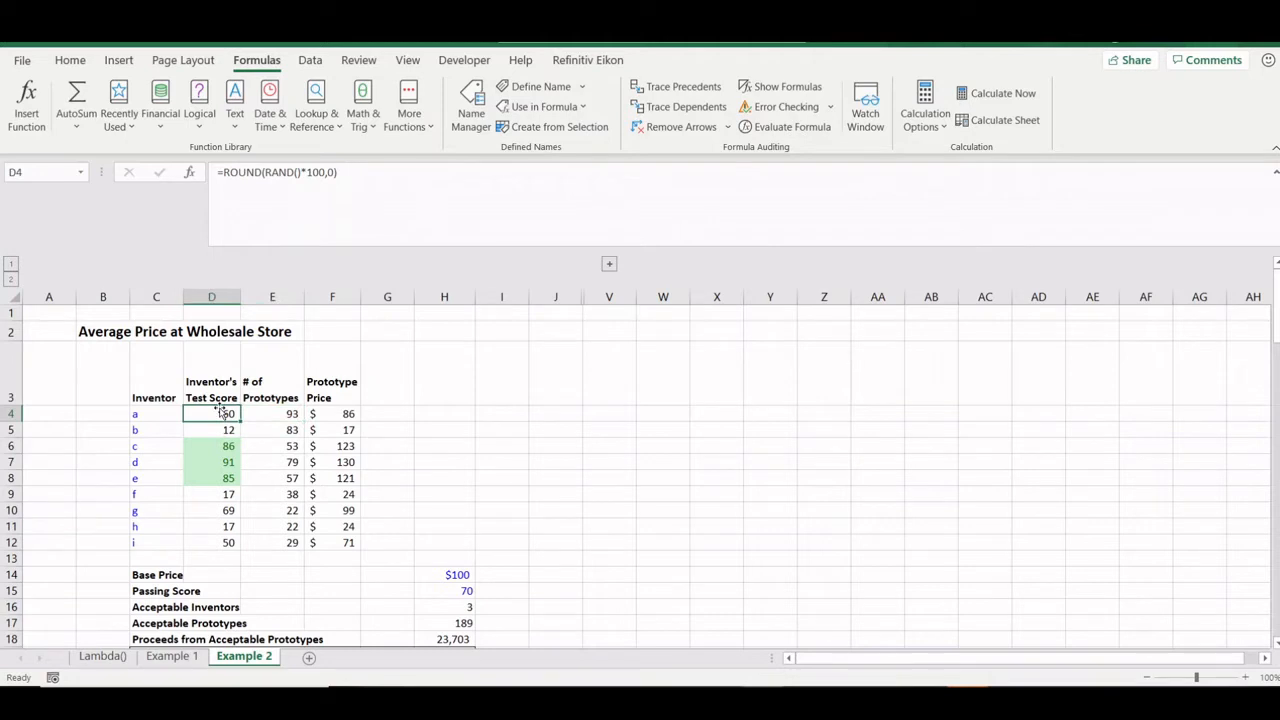
pyautogui.press('Right')
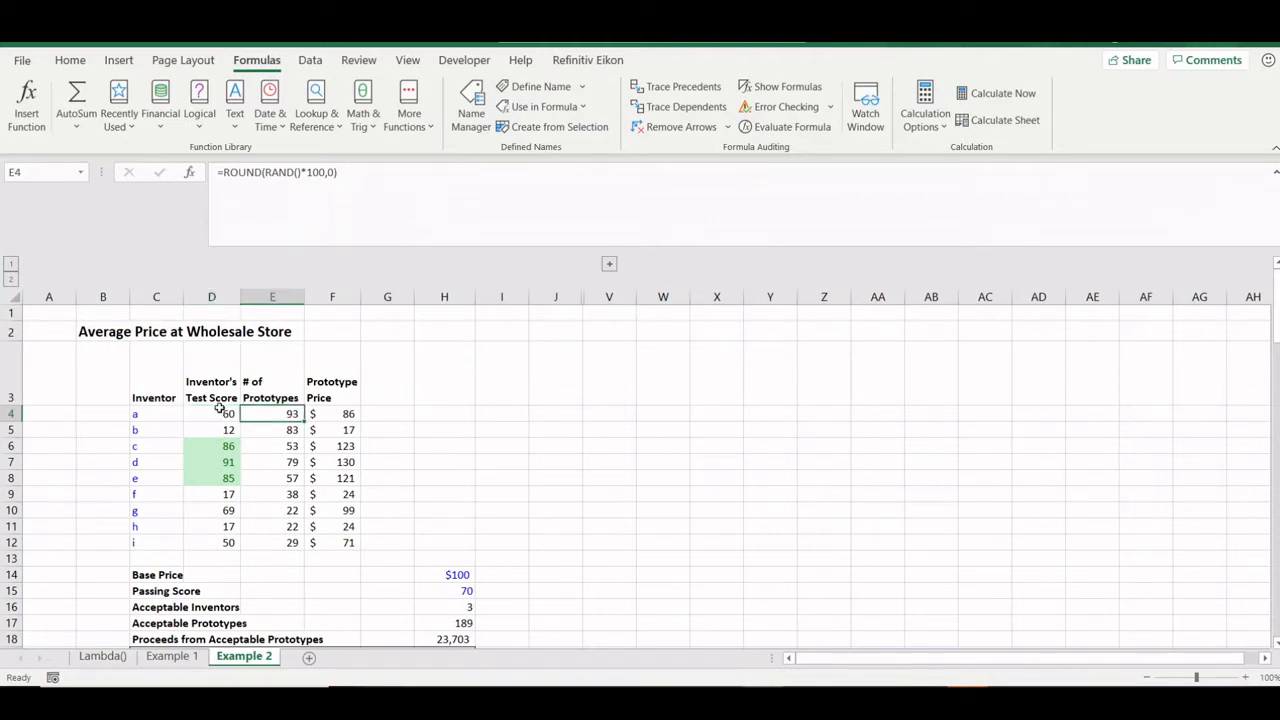
# - Examine the Base Price label and the passing score in H15 below the table
pyautogui.click(178, 577)
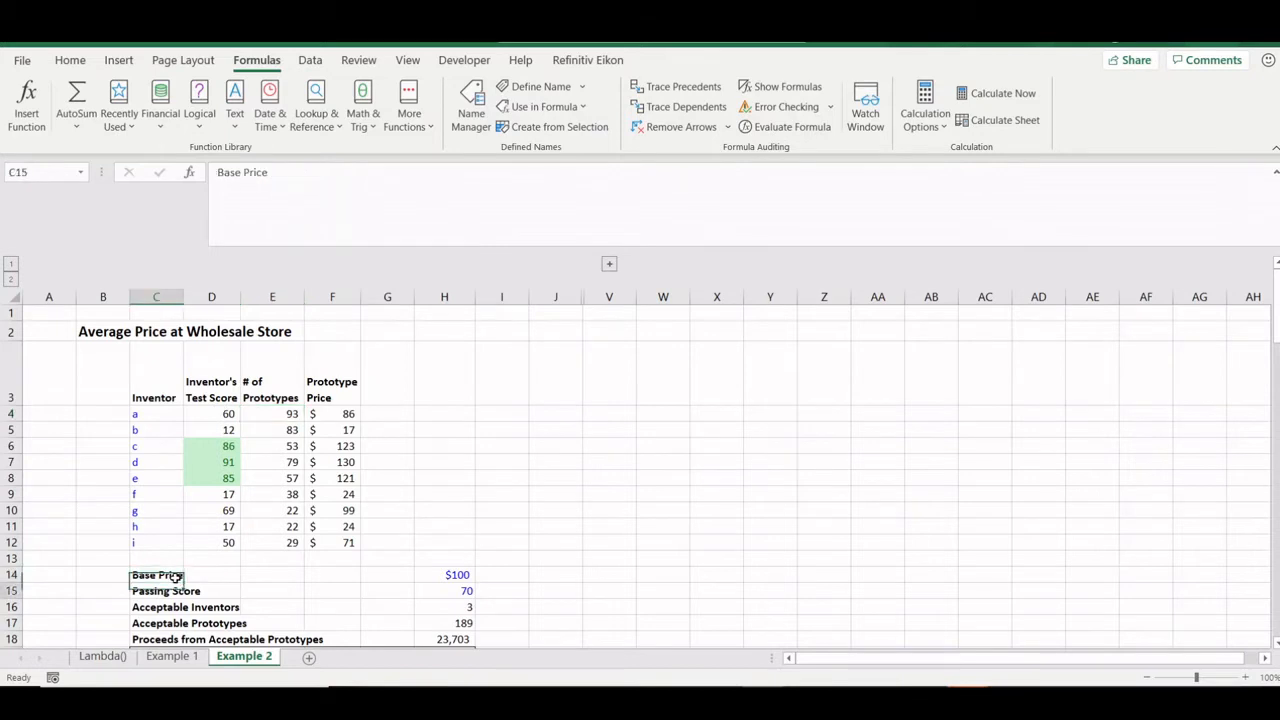
pyautogui.press('Right')
pyautogui.press('Right')
pyautogui.press('Right')
pyautogui.press('Right')
pyautogui.press('Right')
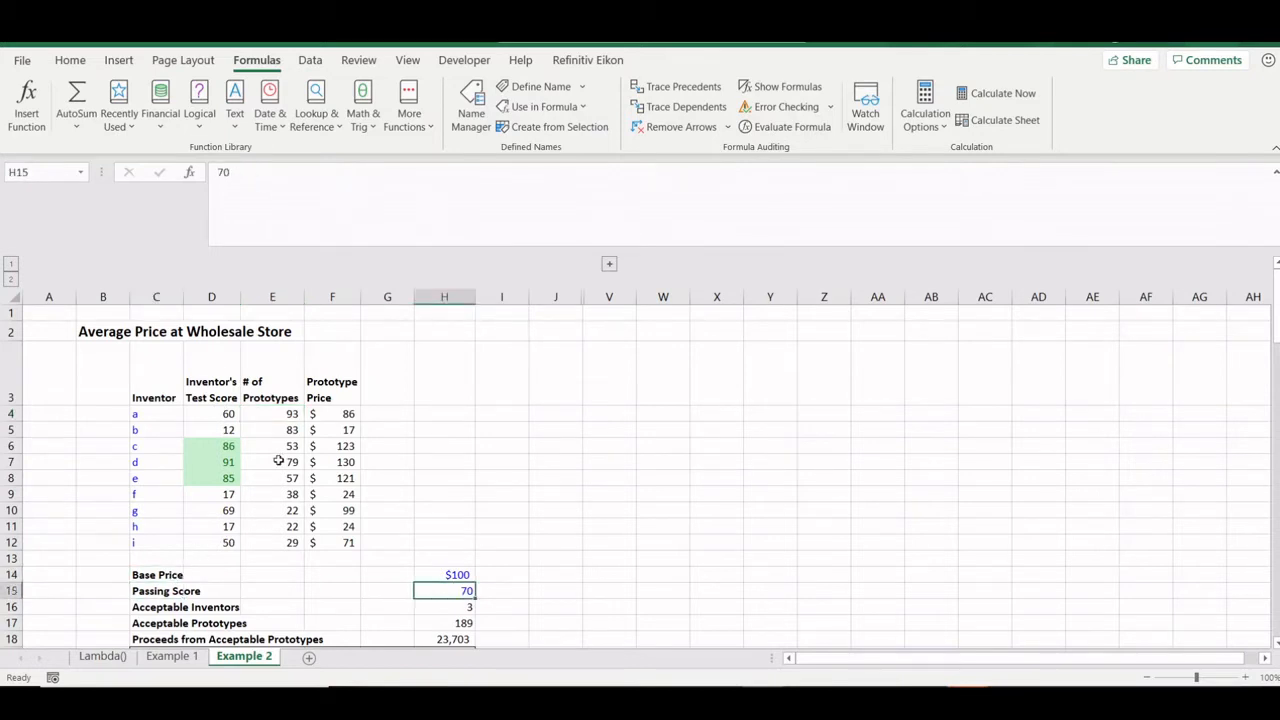
# - Compare the inventors' test scores in column D, starting at D4, with the passing score in H15
pyautogui.click(229, 416)
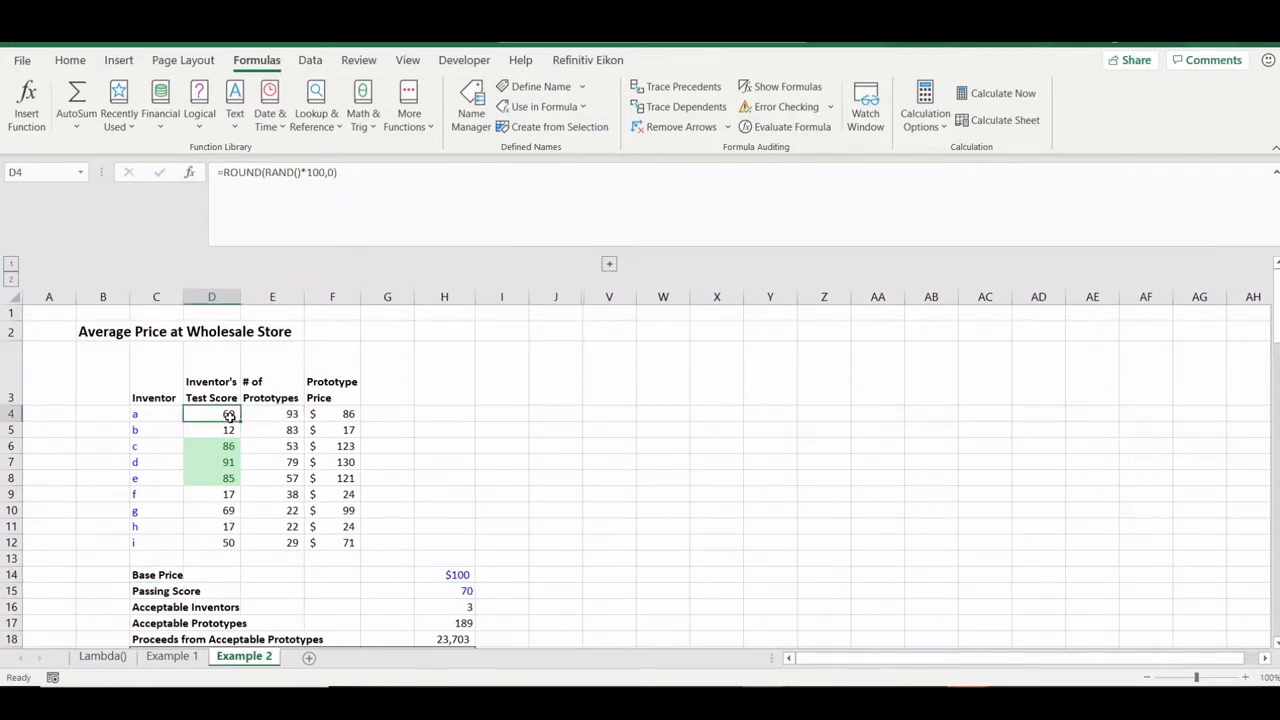
pyautogui.click(467, 592)
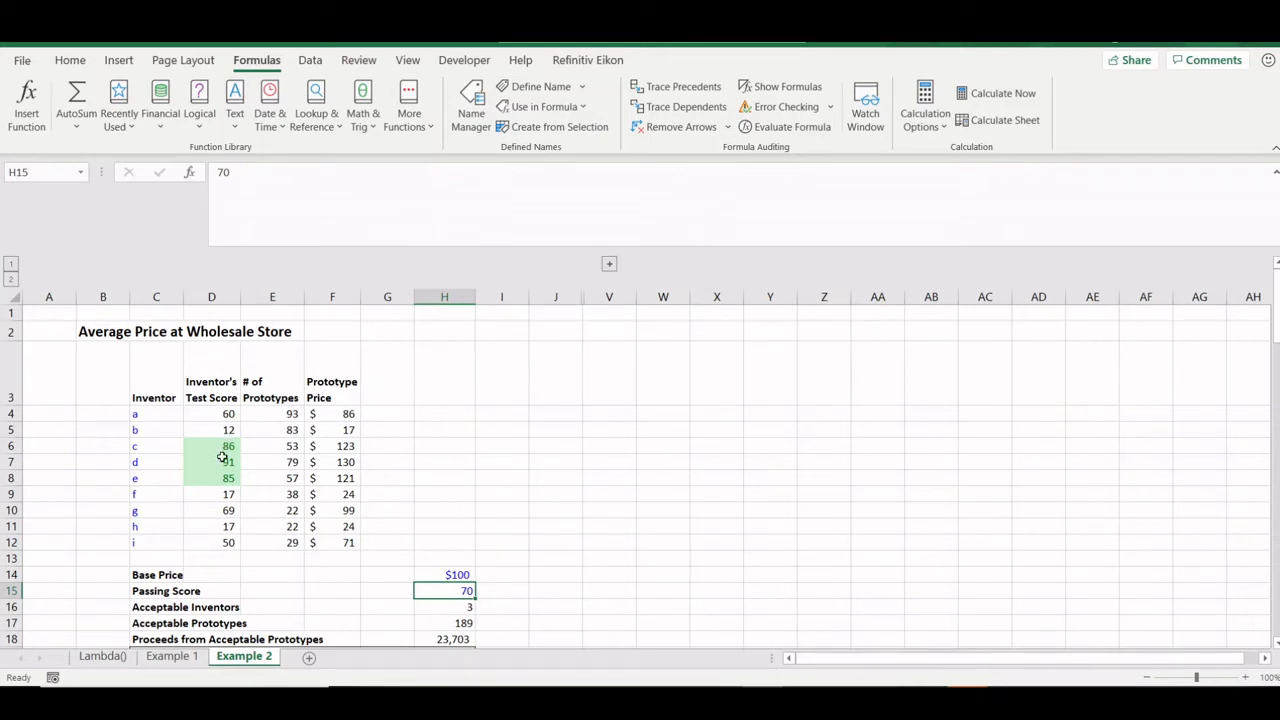
pyautogui.click(215, 414)
pyautogui.press('Down')
pyautogui.press('Down')
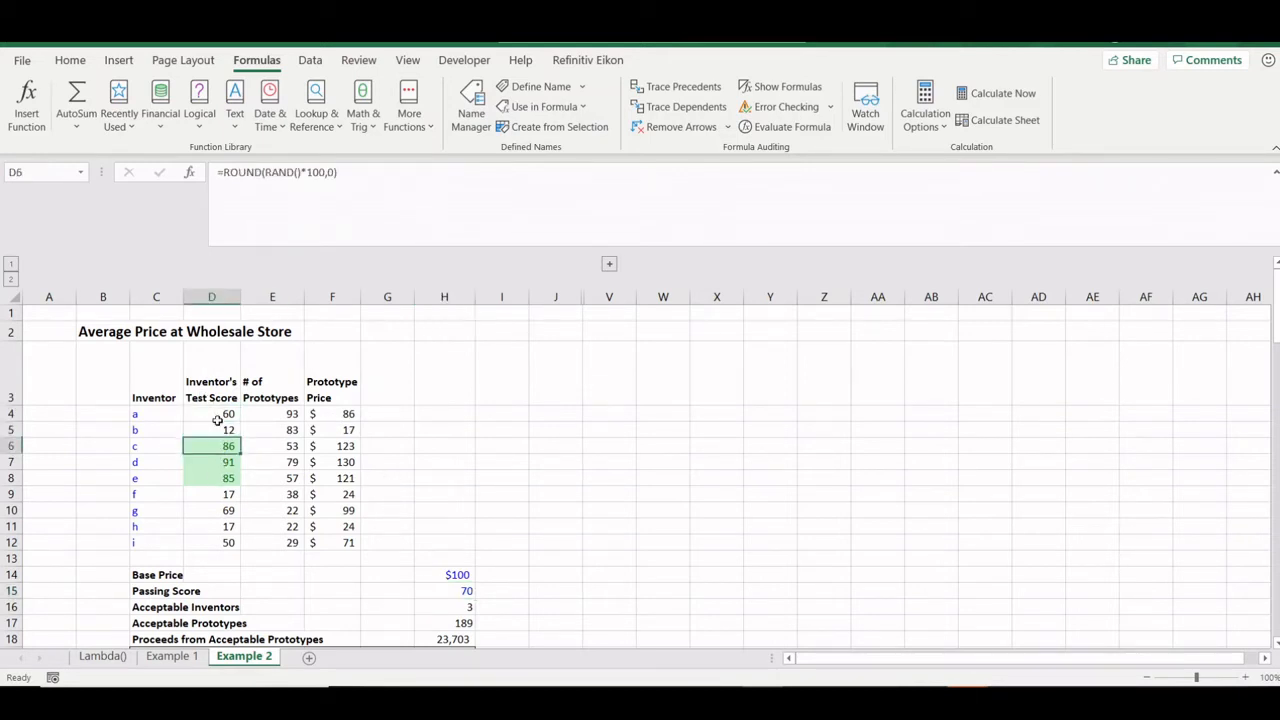
# - Step through the highlighted test scores in column D and select them with their inventors as C6:D8
pyautogui.hotkey('ctrl', 'Down')
pyautogui.press('Up')
pyautogui.press('Up')
pyautogui.press('Up')
pyautogui.press('Up')
pyautogui.press('Up')
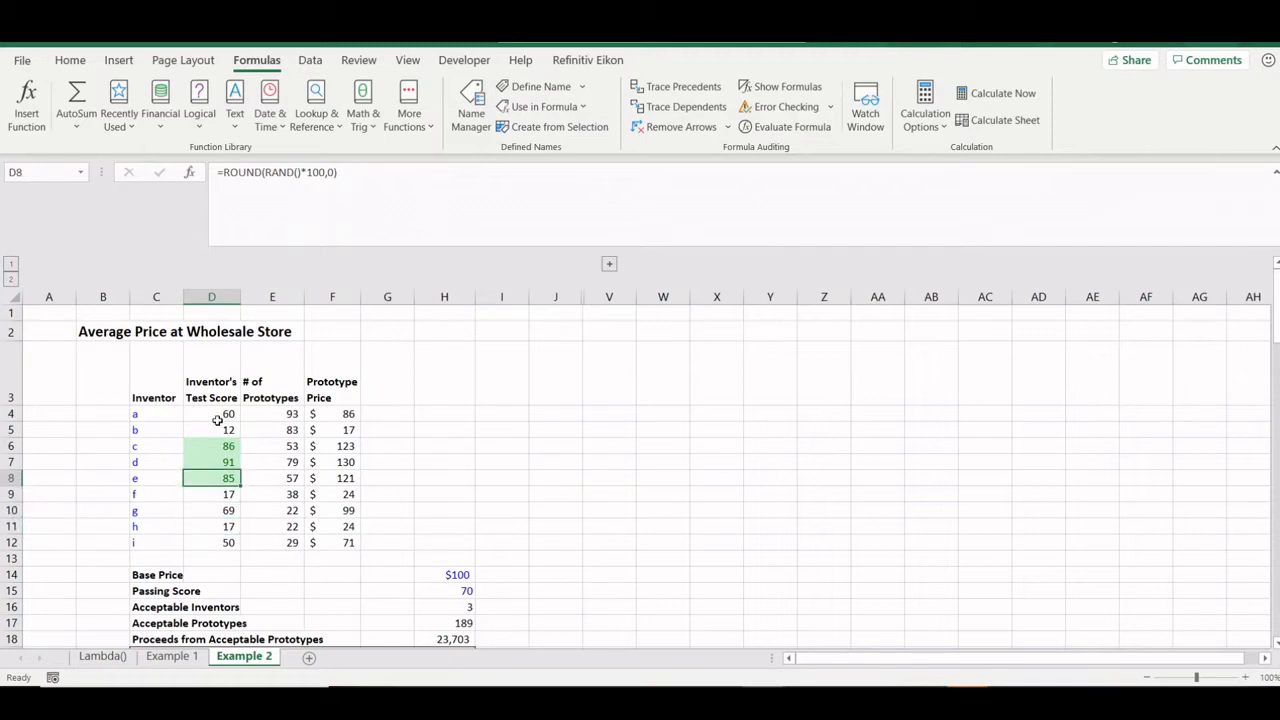
pyautogui.press('Up')
pyautogui.hotkey('shift', 'Down')
pyautogui.hotkey('shift', 'Down')
pyautogui.hotkey('shift', 'Left')
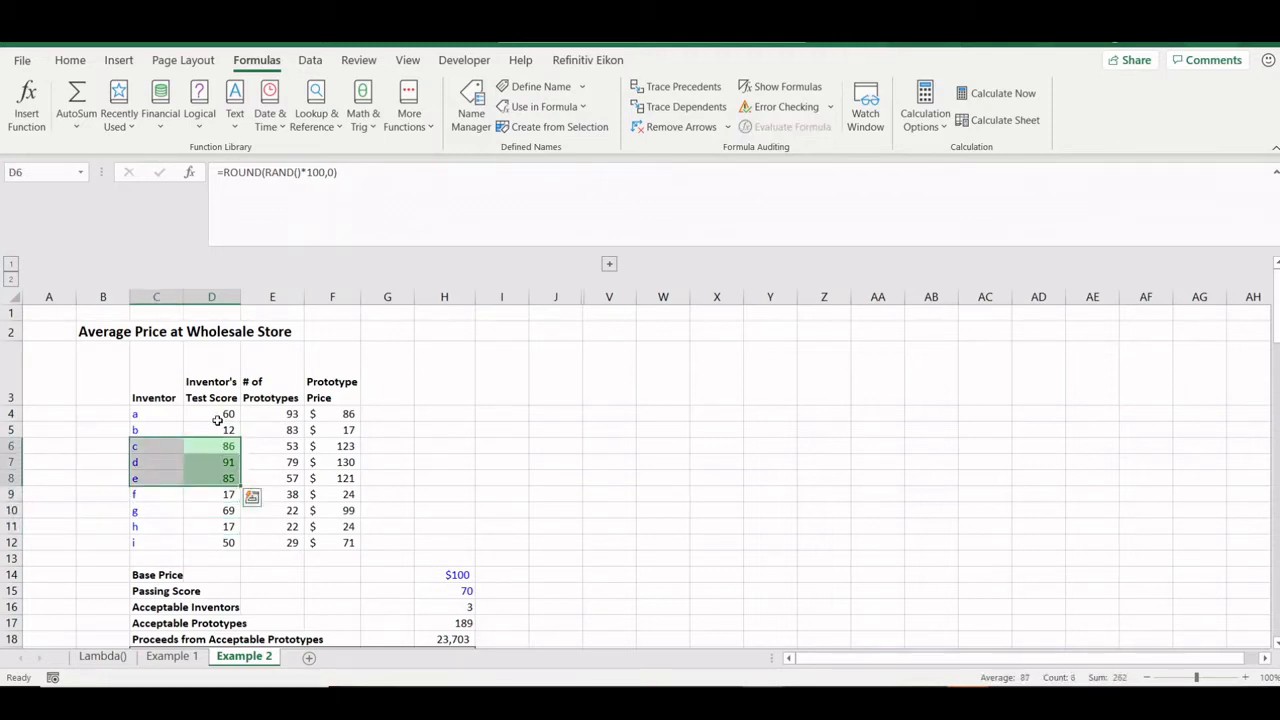
# - Select the passing inventors' numbers of prototypes in E6:E8
pyautogui.click(291, 444)
pyautogui.hotkey('shift', 'Down')
pyautogui.hotkey('shift', 'Down')
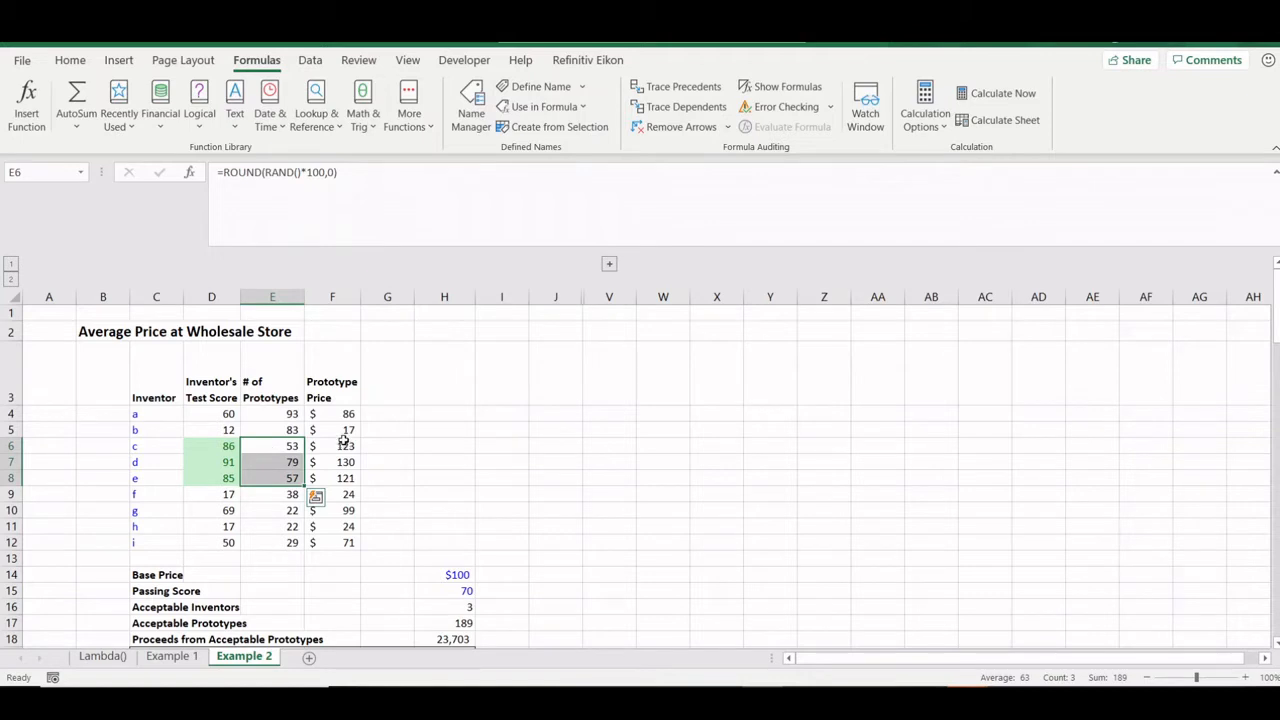
# - Examine the Prototype Price heading, the first price formula in F4 and the test score in D4 that it uses
pyautogui.click(342, 386)
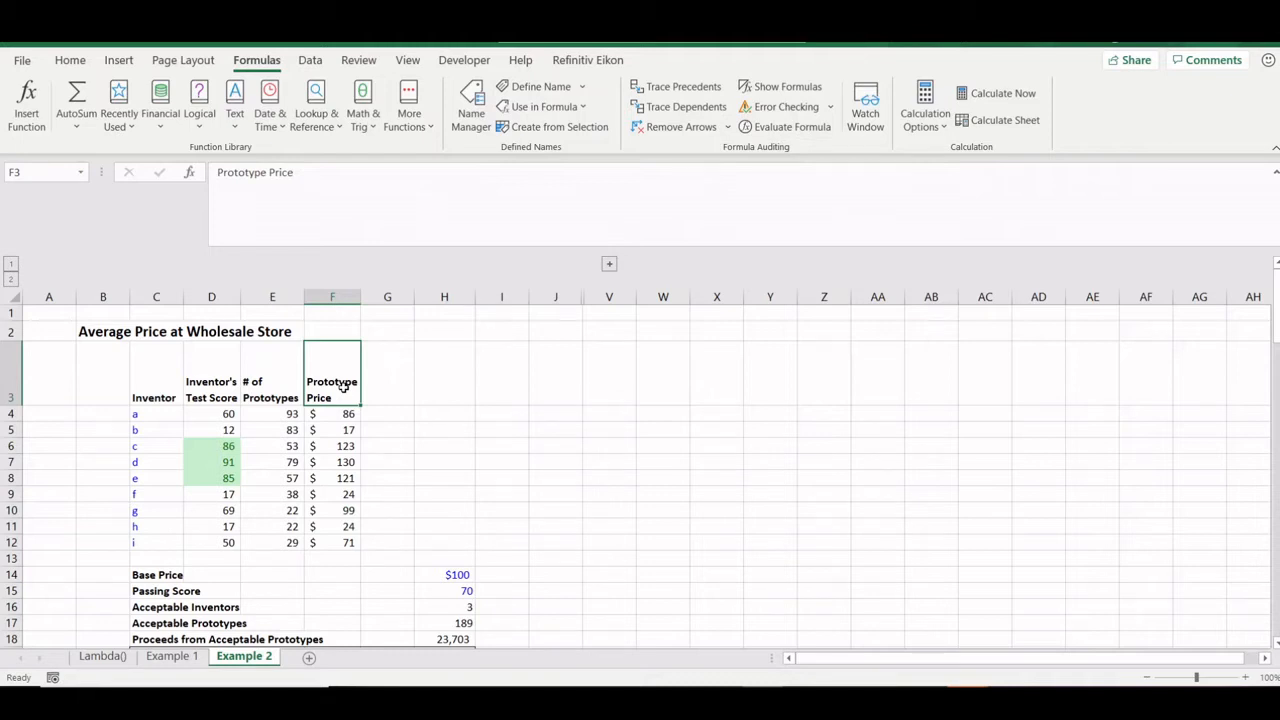
pyautogui.press('Down')
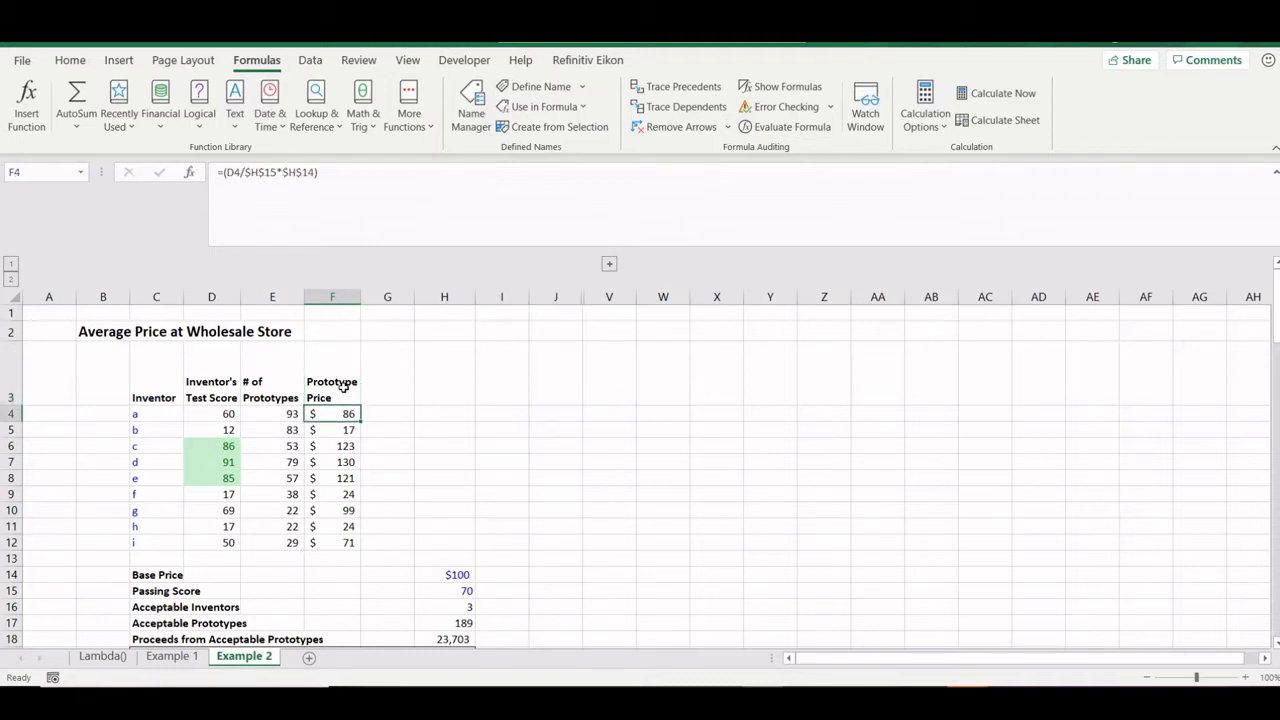
pyautogui.press('Left')
pyautogui.press('Left')
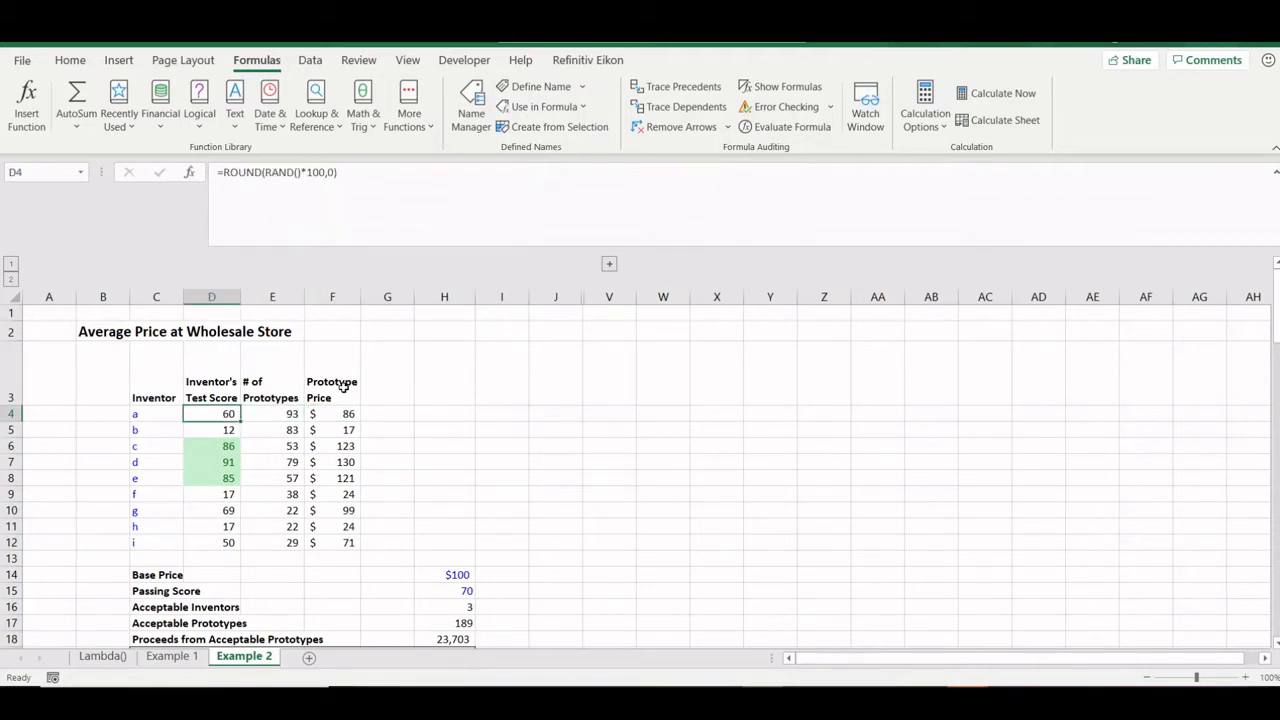
# - Look at the base price in H14 and return to the prototype price formula in F4 that refers to it
pyautogui.click(147, 574)
pyautogui.hotkey('ctrl', 'Right')
pyautogui.press('Up')
pyautogui.press('Up')
pyautogui.press('Up')
pyautogui.press('Up')
pyautogui.press('Up')
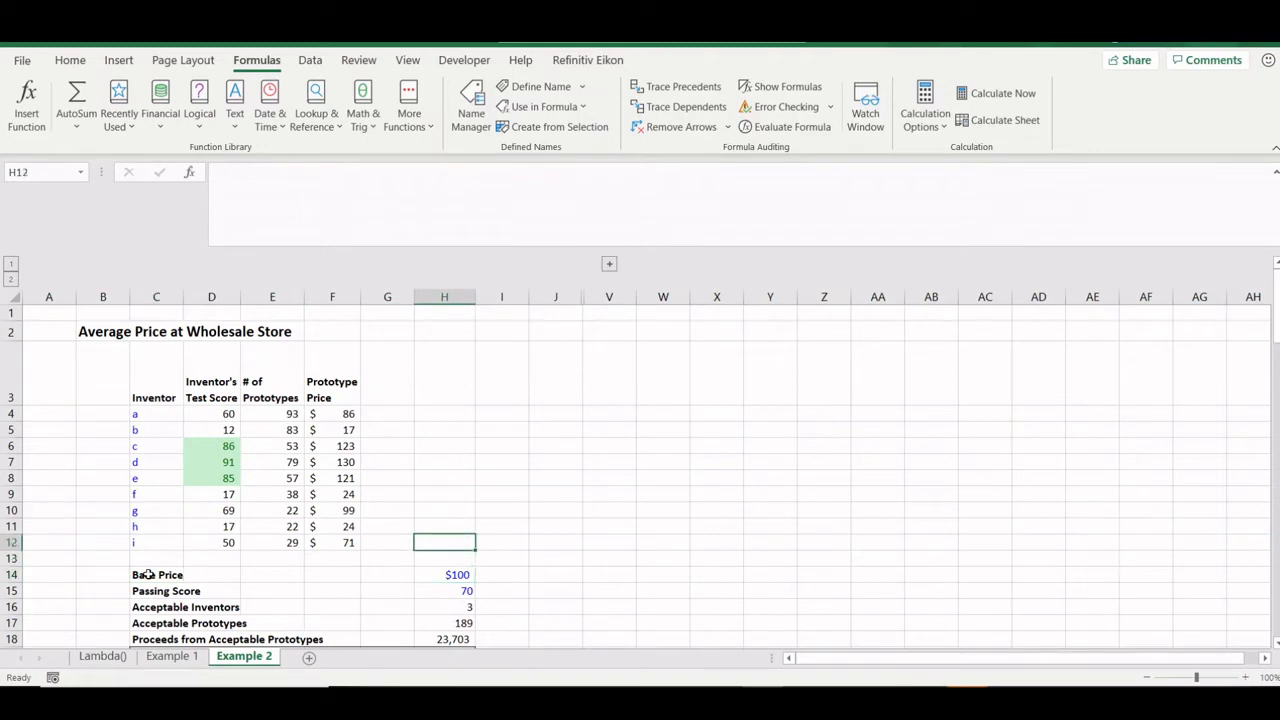
pyautogui.press('Left')
pyautogui.press('Up')
pyautogui.press('Up')
pyautogui.press('Up')
pyautogui.press('Up')
pyautogui.press('Left')
pyautogui.press('Up')
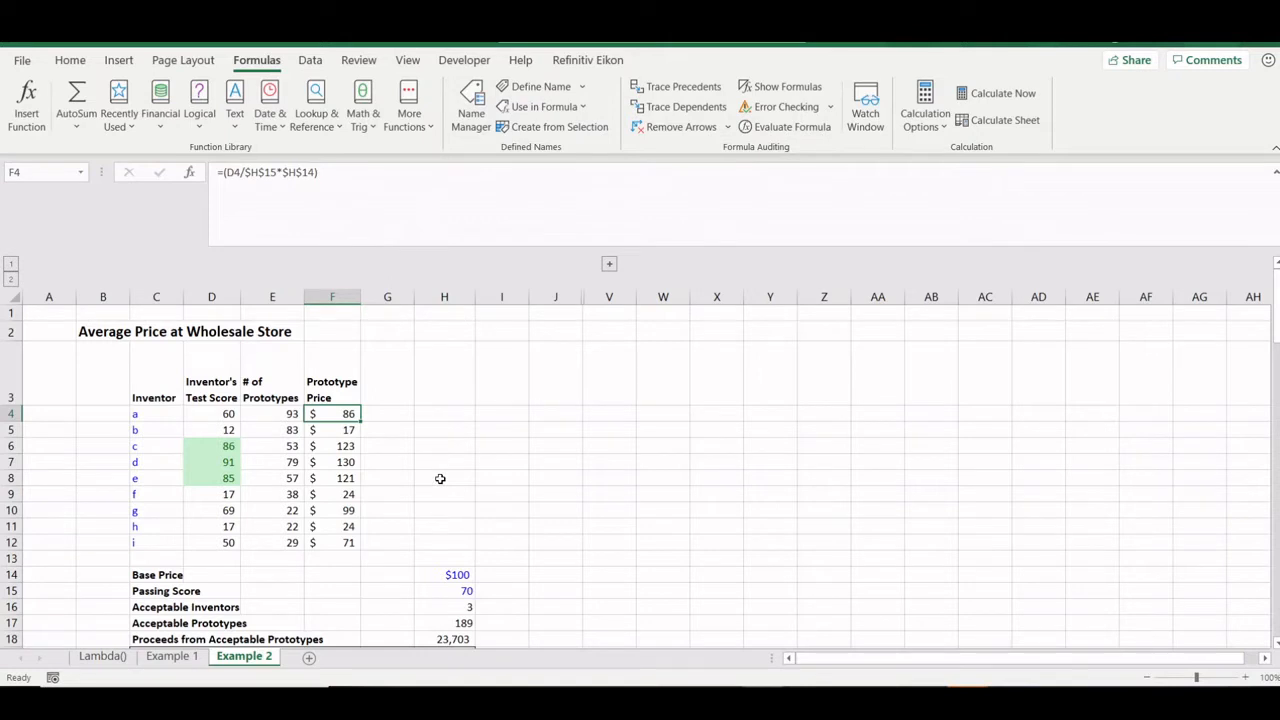
# - Compare inventor d's prototype price in F7 with the test score in D7
pyautogui.press('Down')
pyautogui.press('Down')
pyautogui.press('Down')
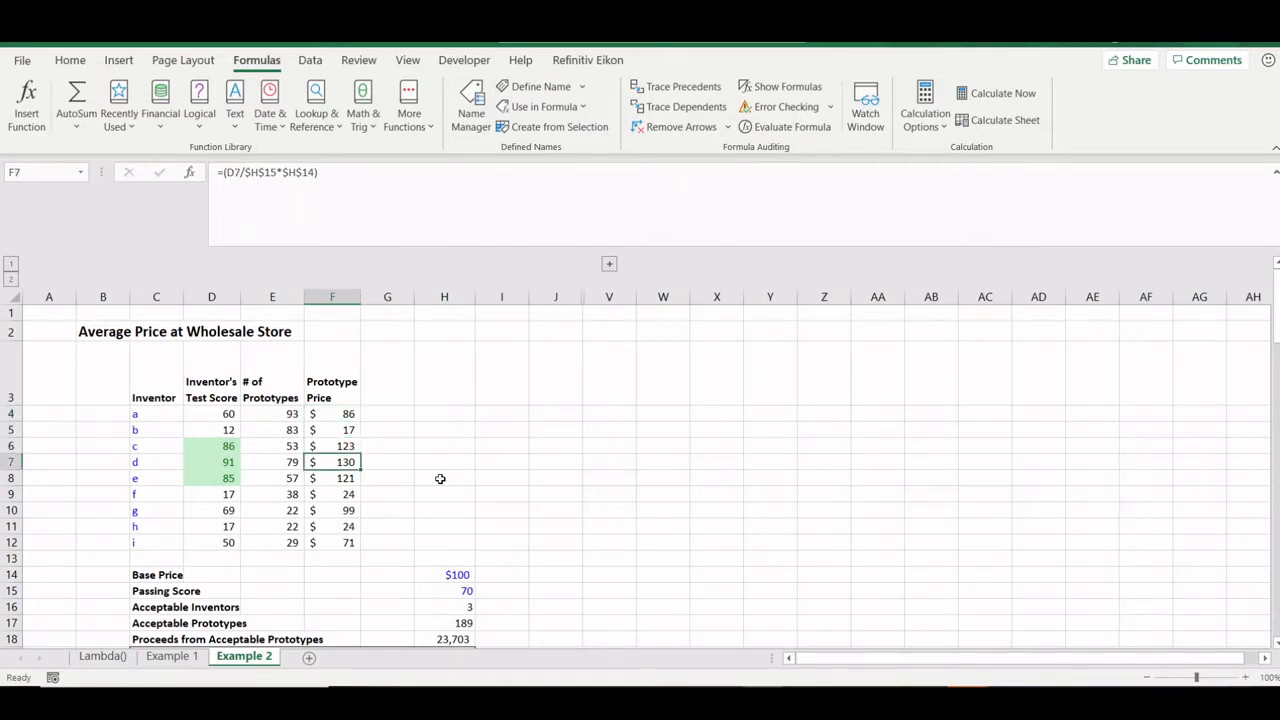
pyautogui.press('Left')
pyautogui.press('Left')
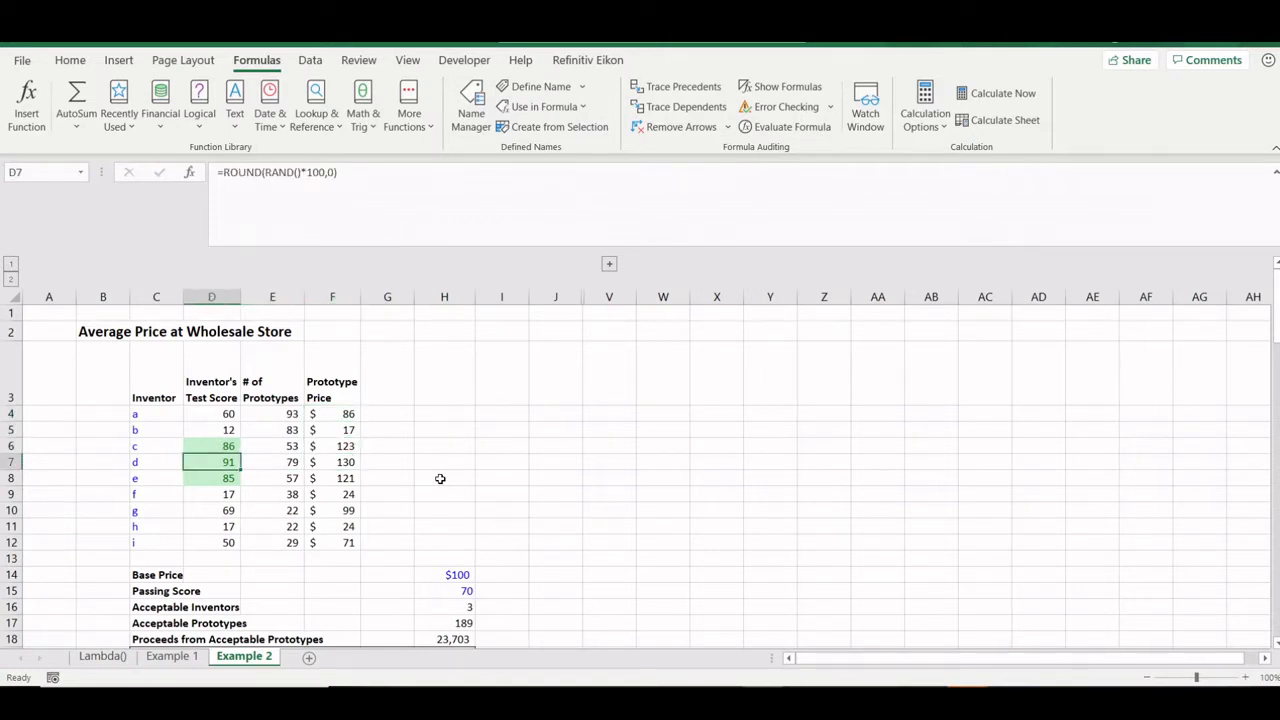
pyautogui.press('Right')
pyautogui.press('Right')
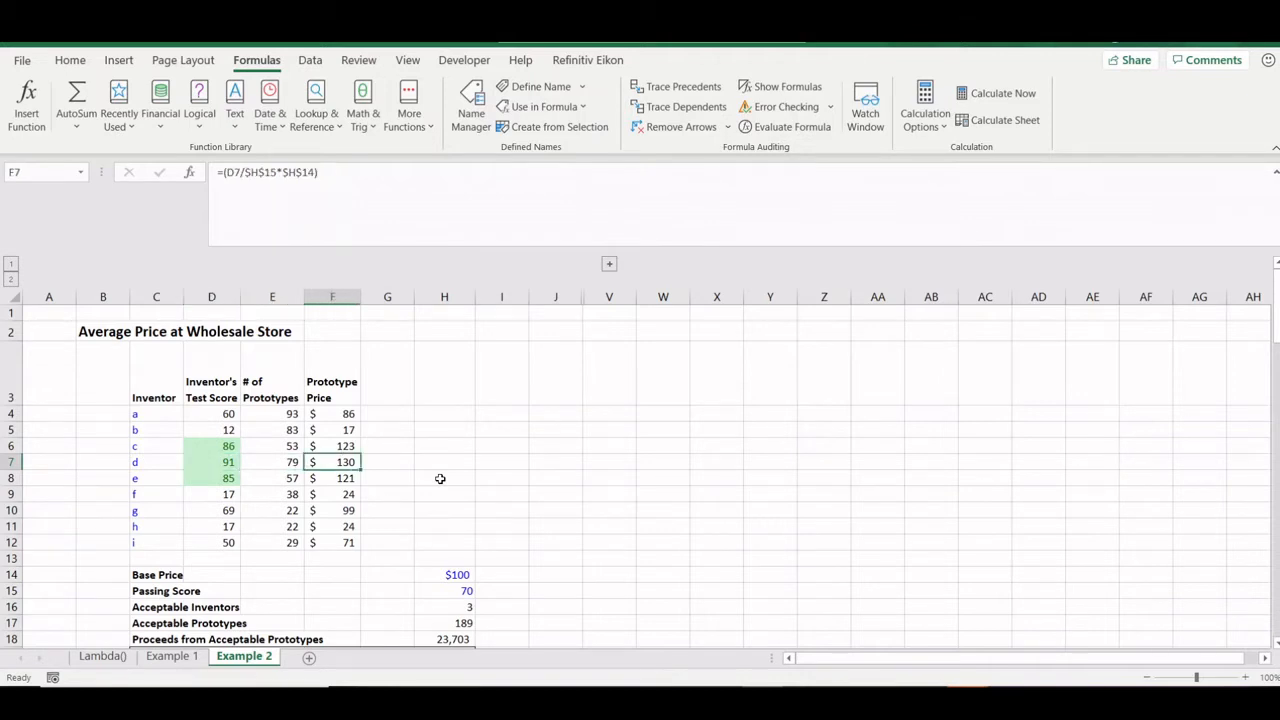
# - Check the Acceptable Inventors count in H16 against the passing test scores in D6:D8
pyautogui.press('Down')
pyautogui.press('Down')
pyautogui.press('Down')
pyautogui.press('Down')
pyautogui.press('Down')
pyautogui.press('Down')
pyautogui.press('Down')
pyautogui.press('Down')
pyautogui.press('Down')
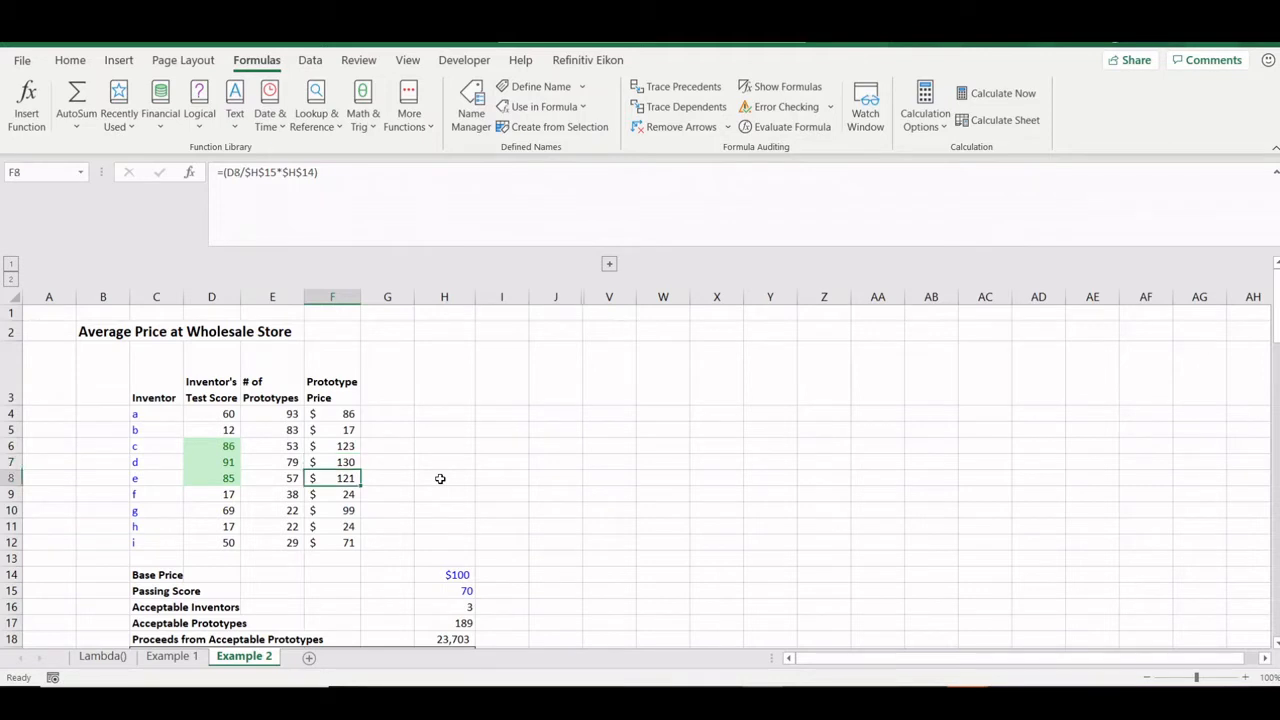
pyautogui.press('Right')
pyautogui.press('Right')
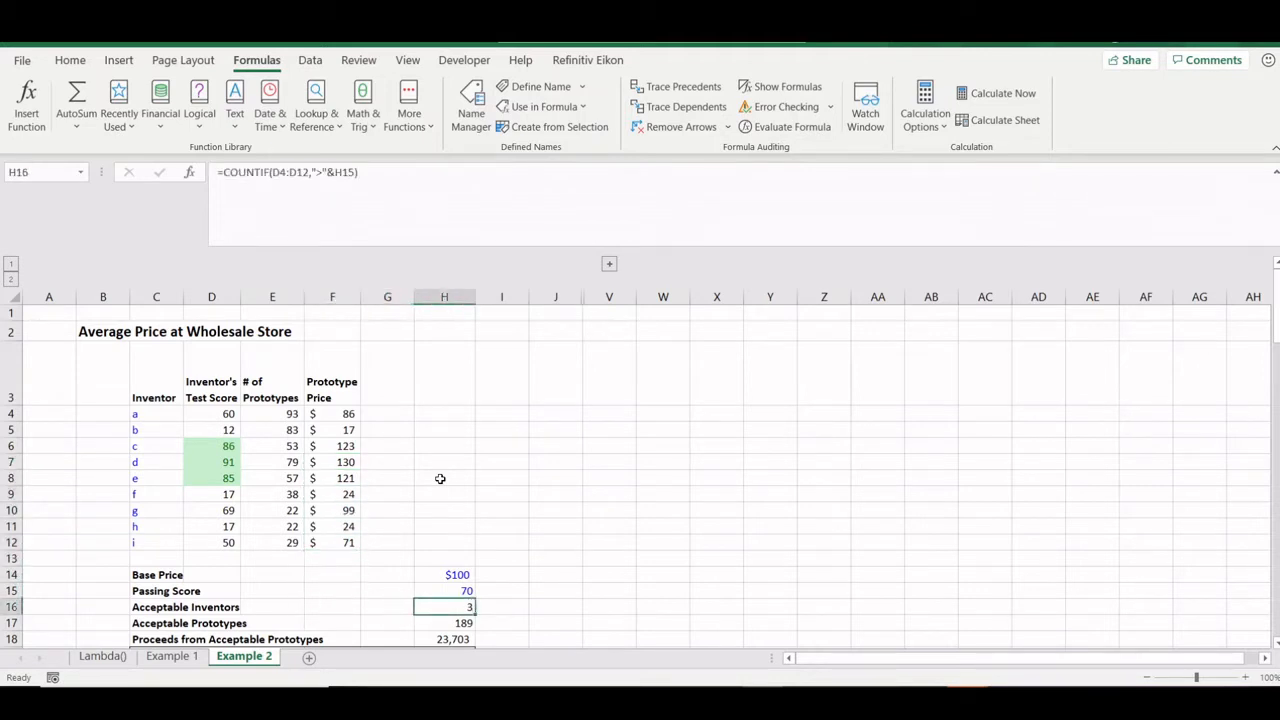
pyautogui.click(201, 449)
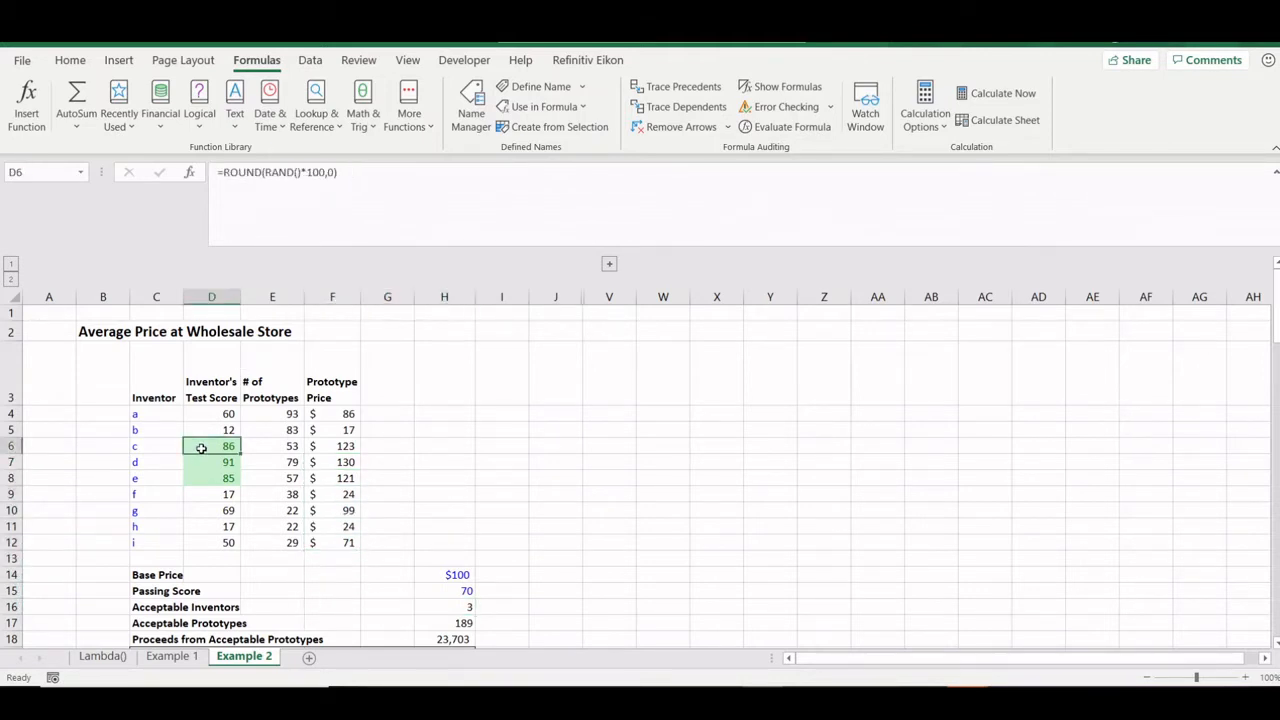
pyautogui.hotkey('shift', 'Down')
pyautogui.hotkey('shift', 'Down')
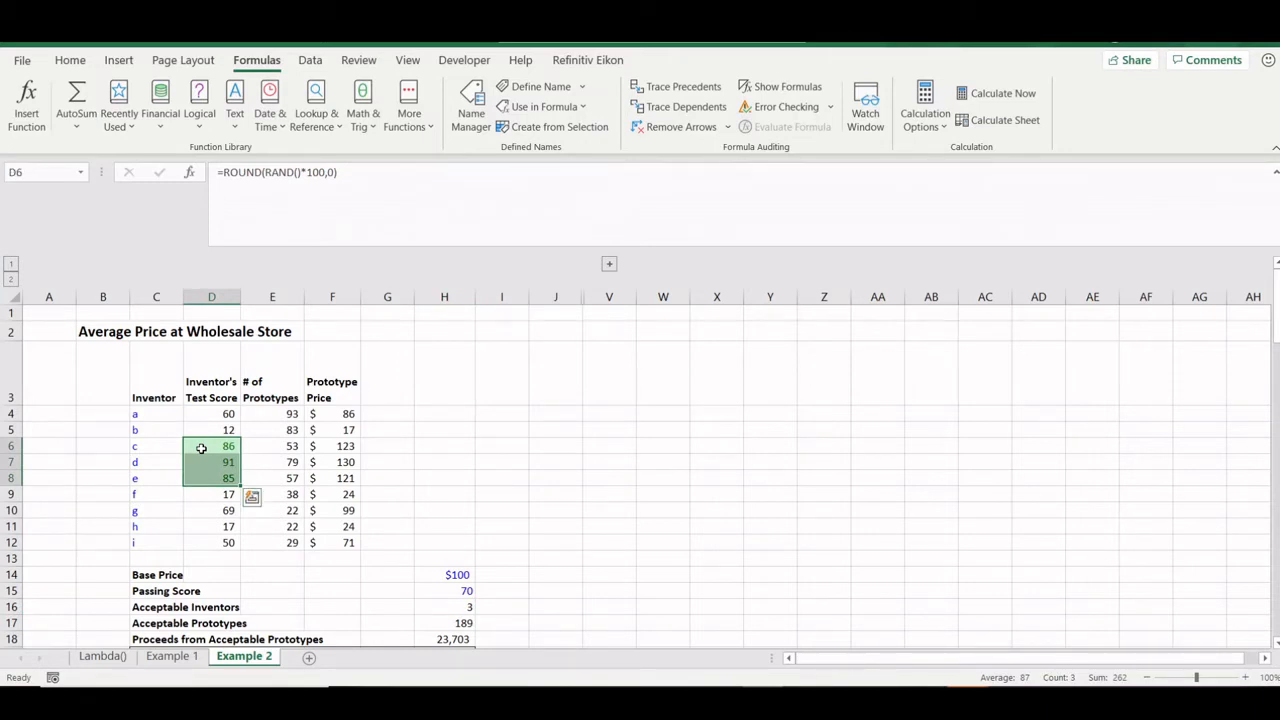
pyautogui.click(461, 611)
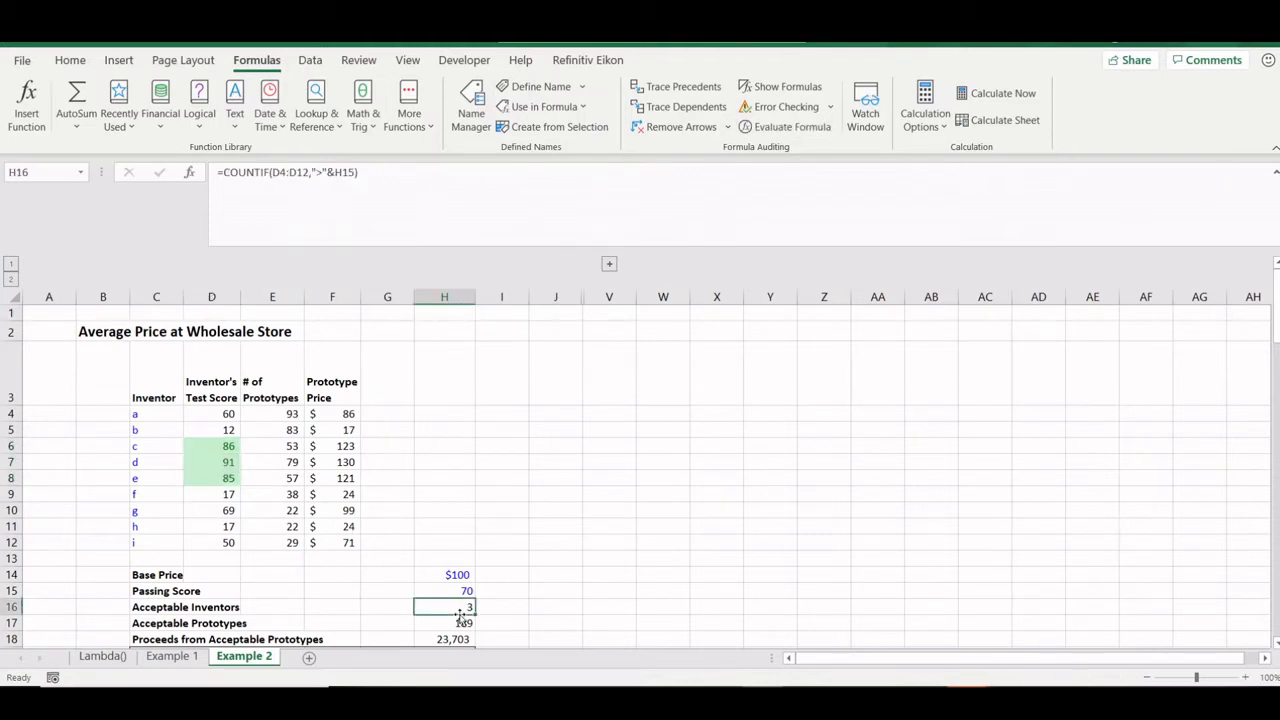
# - Check the Acceptable Prototypes total in H17 against the passing inventors' prototype numbers in E6:E8
pyautogui.press('Down')
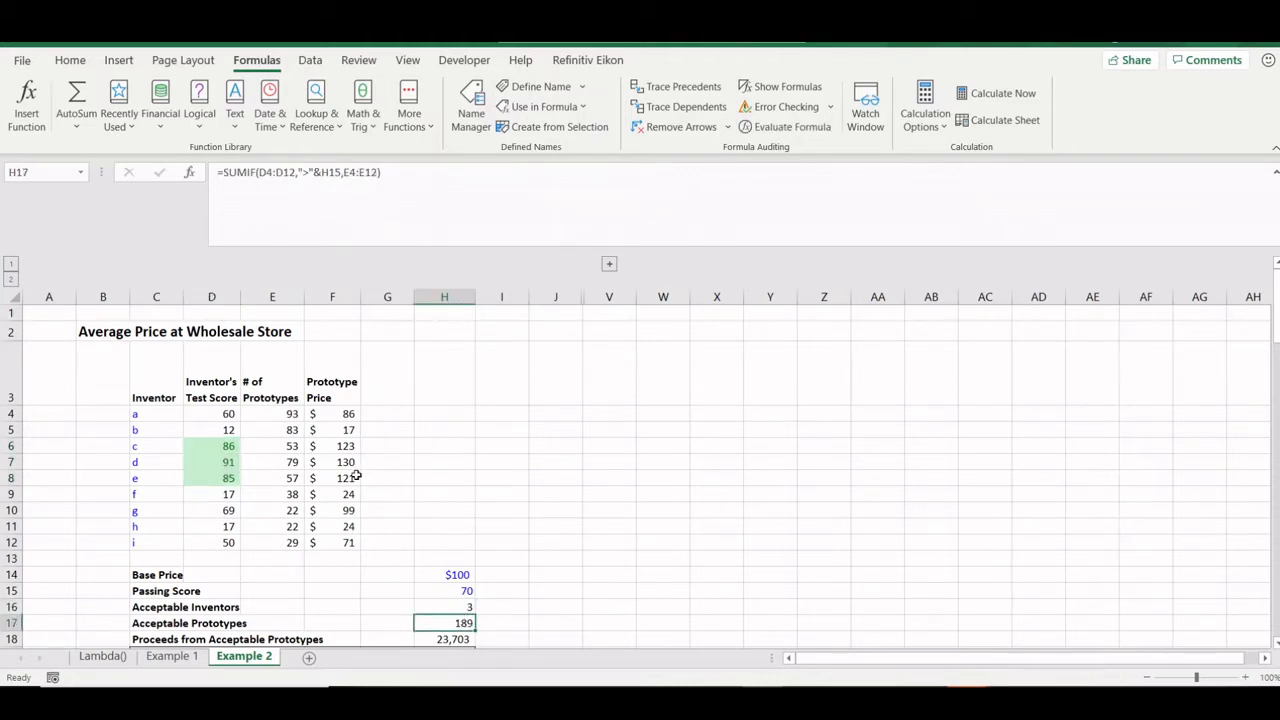
pyautogui.moveTo(292, 446); pyautogui.dragTo(292, 478)
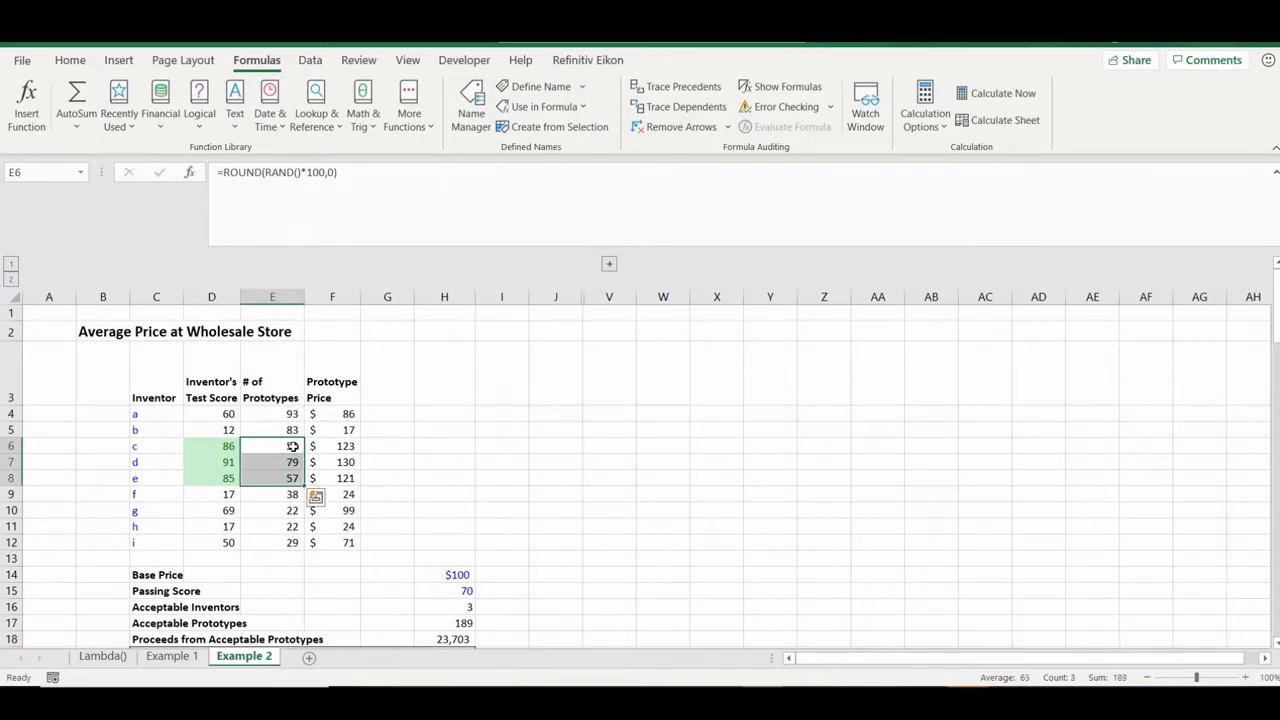
pyautogui.click(467, 624)
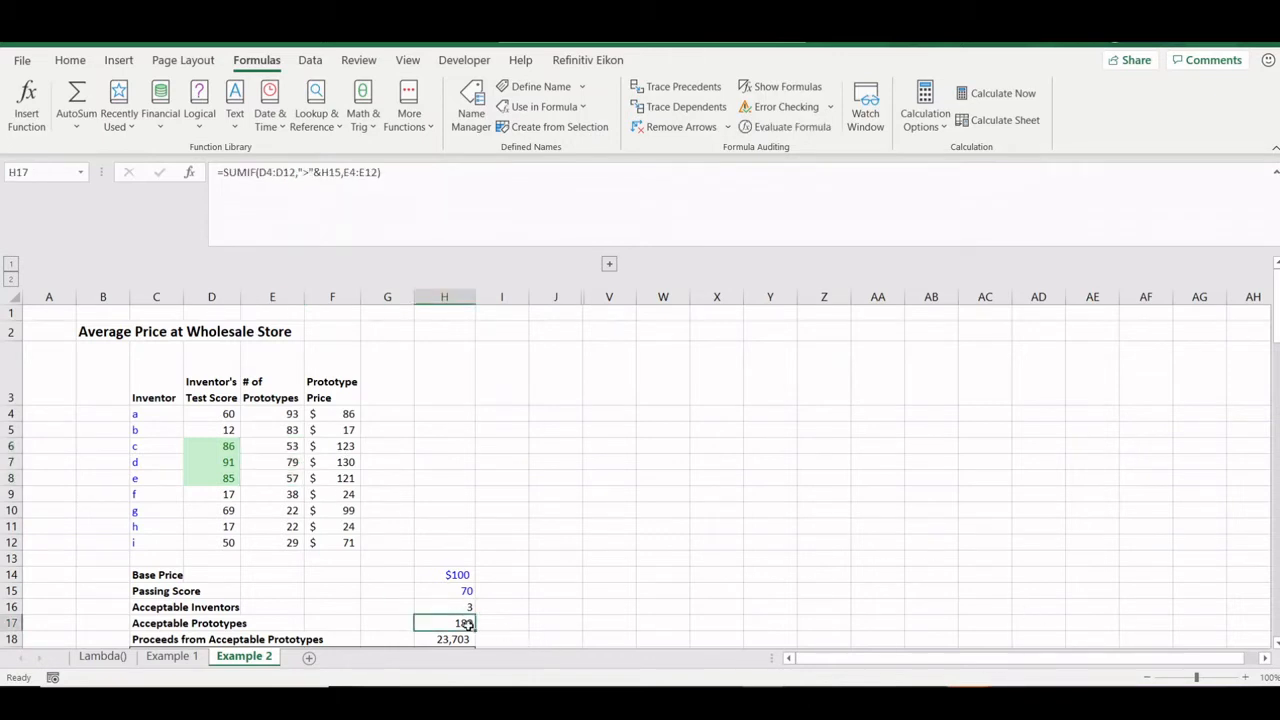
# - Inspect the COUNTIF formula for Acceptable Inventors in H16 and its referenced ranges without changing it
pyautogui.press('Up')
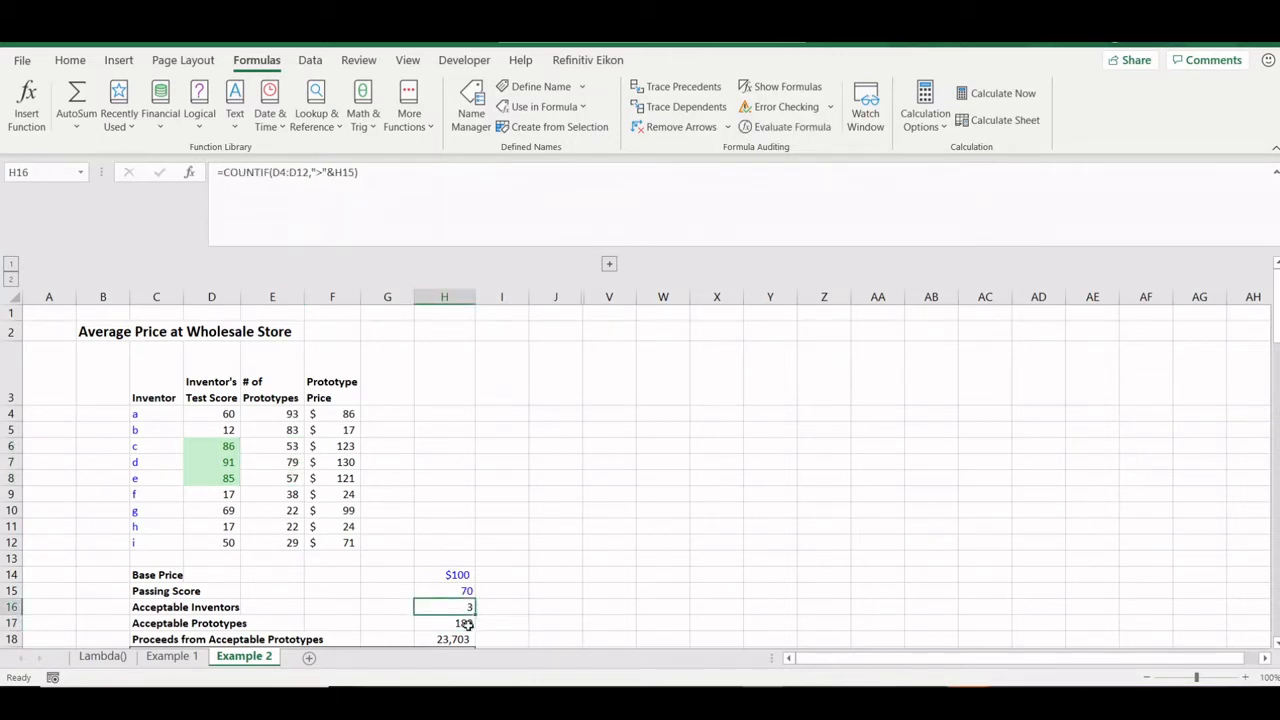
pyautogui.press('F2')
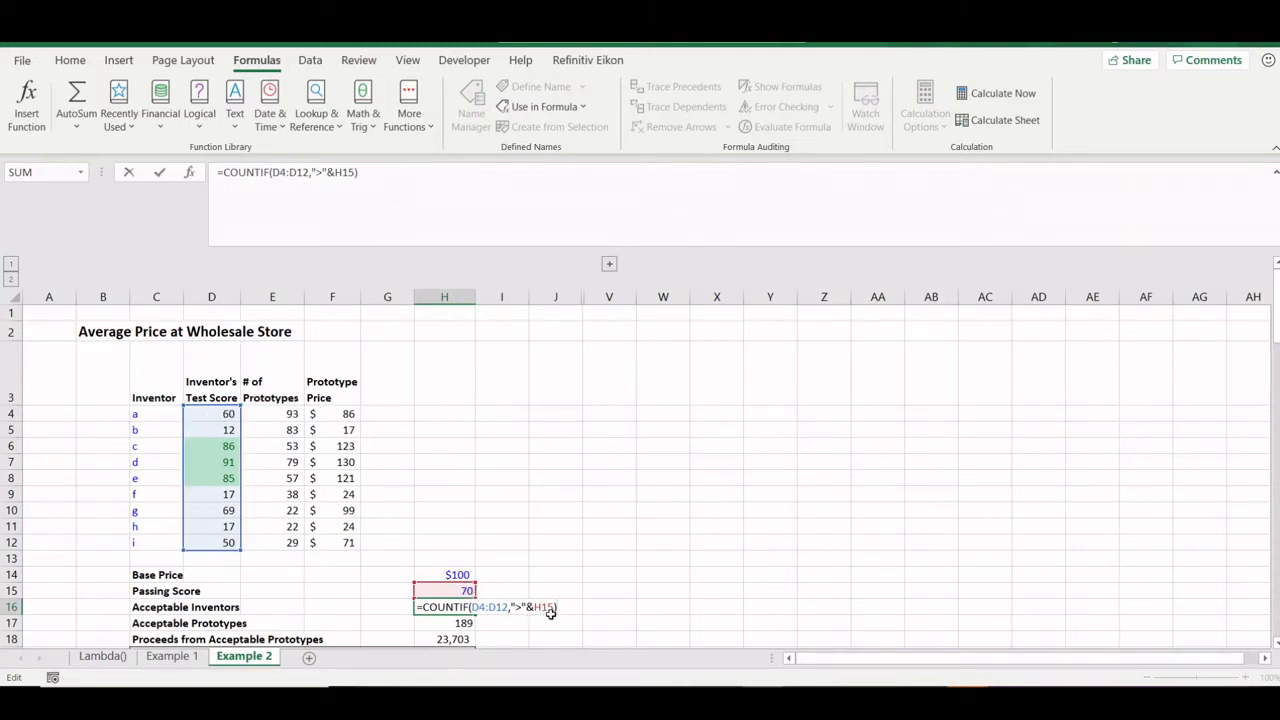
pyautogui.press('Escape')
# - Inspect the SUMIF formula for Acceptable Prototypes in H17 and its referenced ranges, keeping it as is
pyautogui.press('Down')
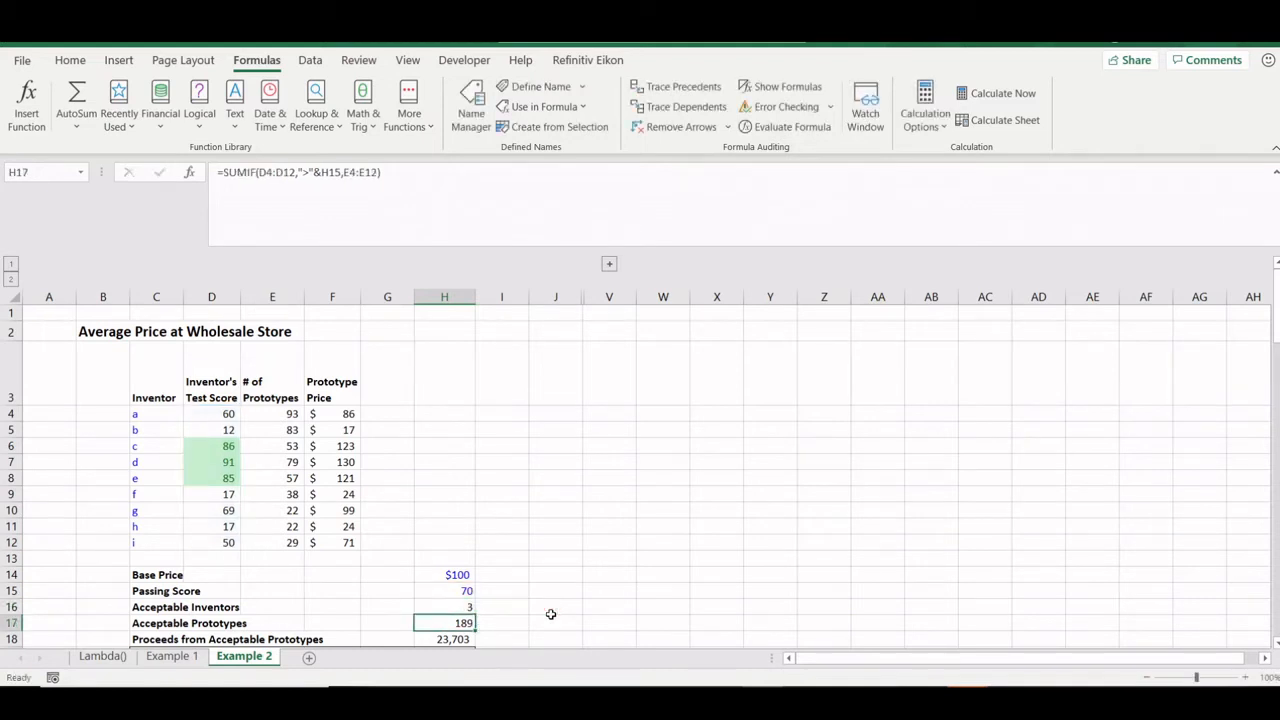
pyautogui.press('F2')
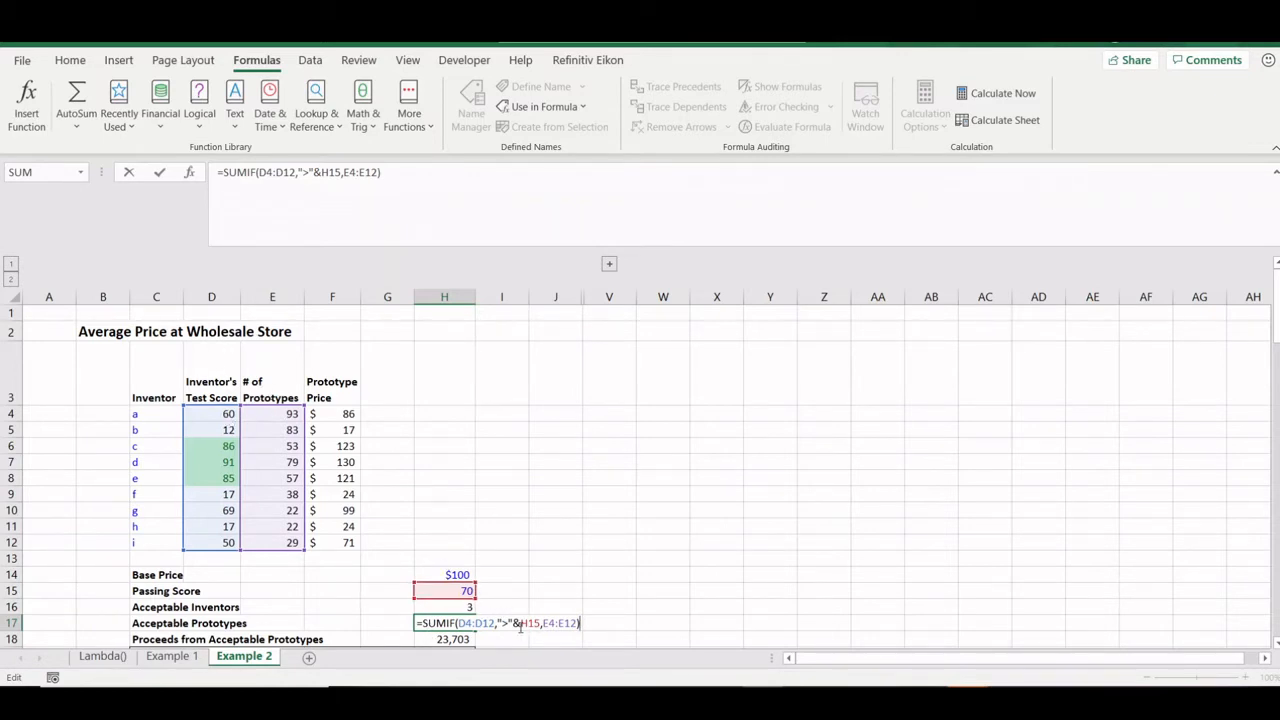
pyautogui.press('Return')
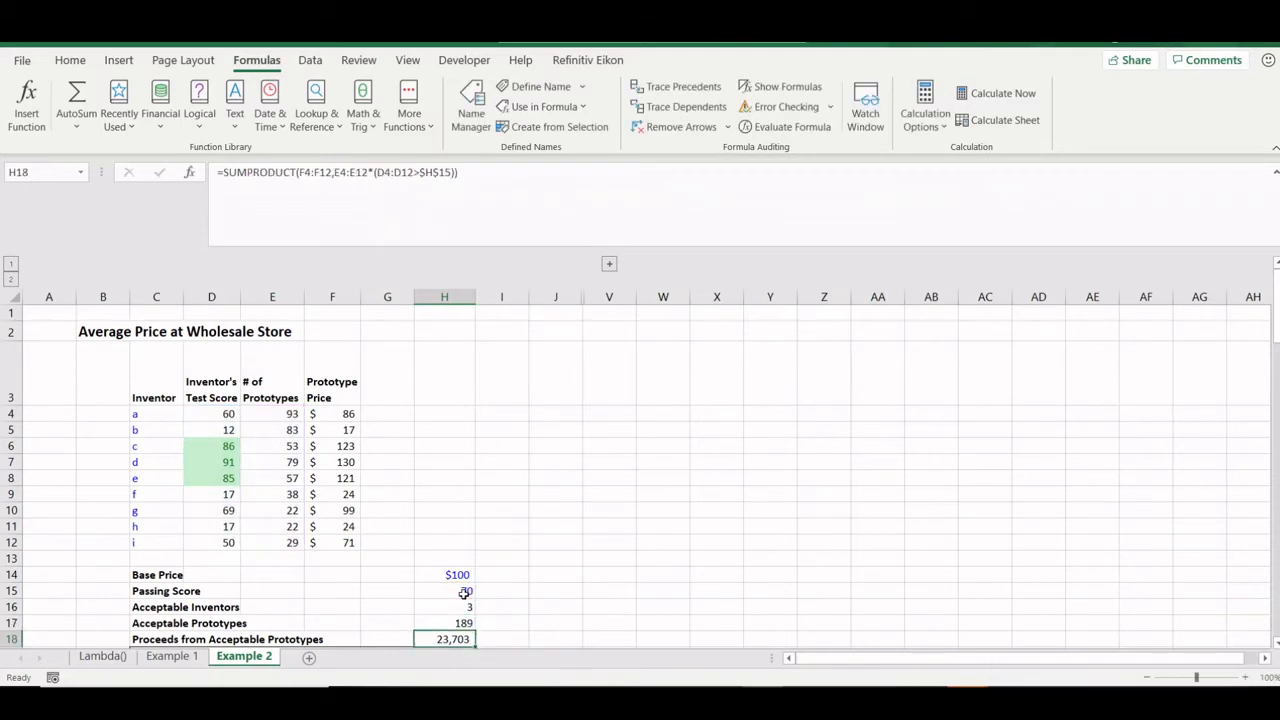
# - Inspect the SUMPRODUCT formula in H18, evaluate its (D4:D12>$H$15) condition in place, and discard the evaluation
pyautogui.press('F2')
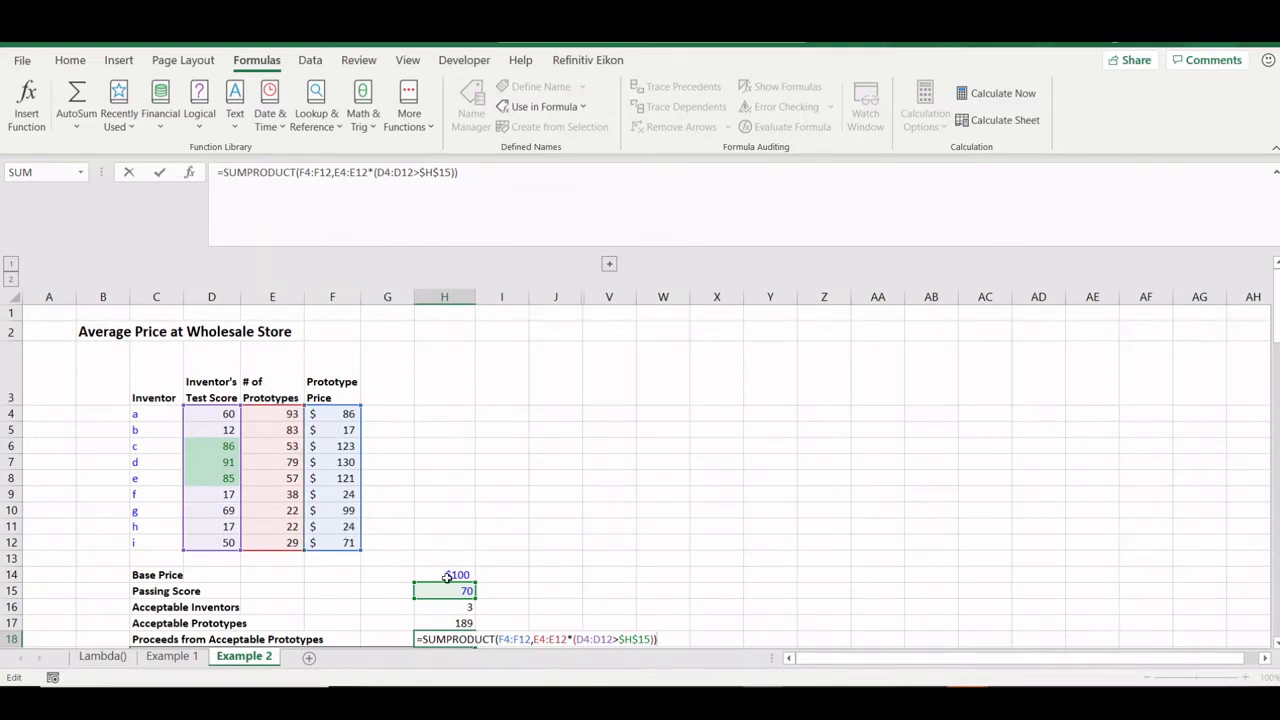
pyautogui.click(571, 638)
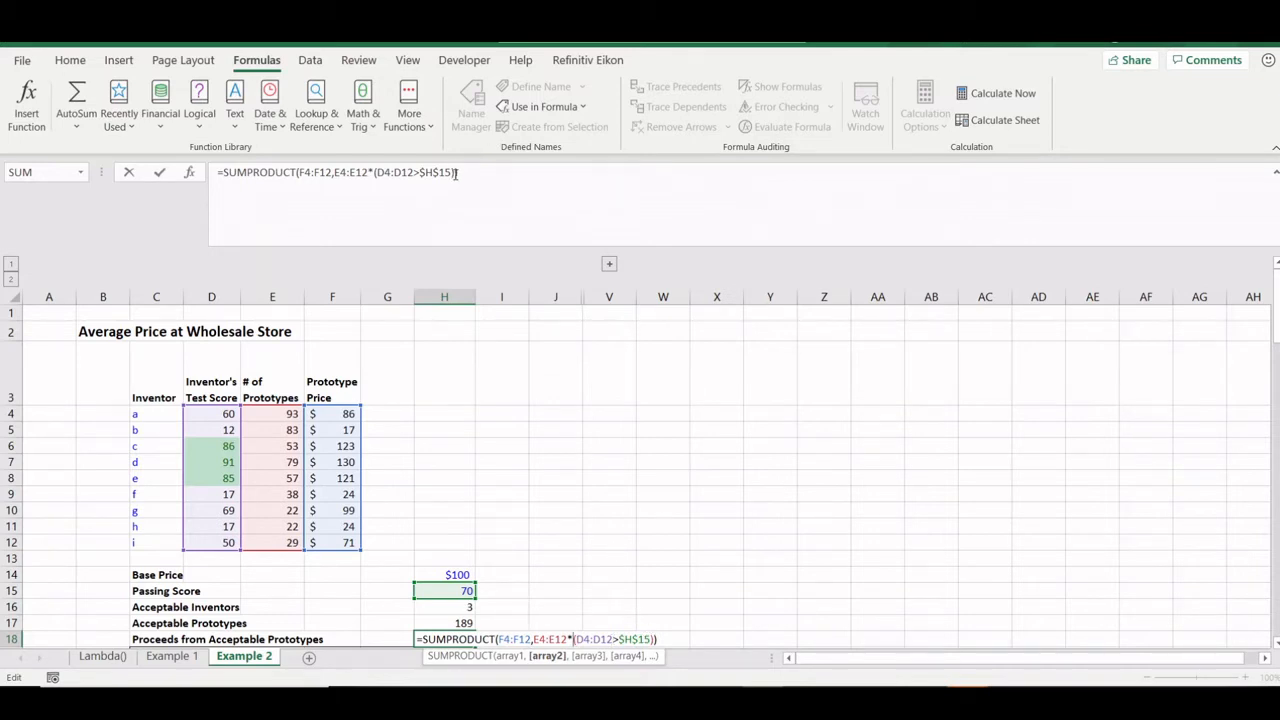
pyautogui.moveTo(457, 172); pyautogui.dragTo(374, 172)
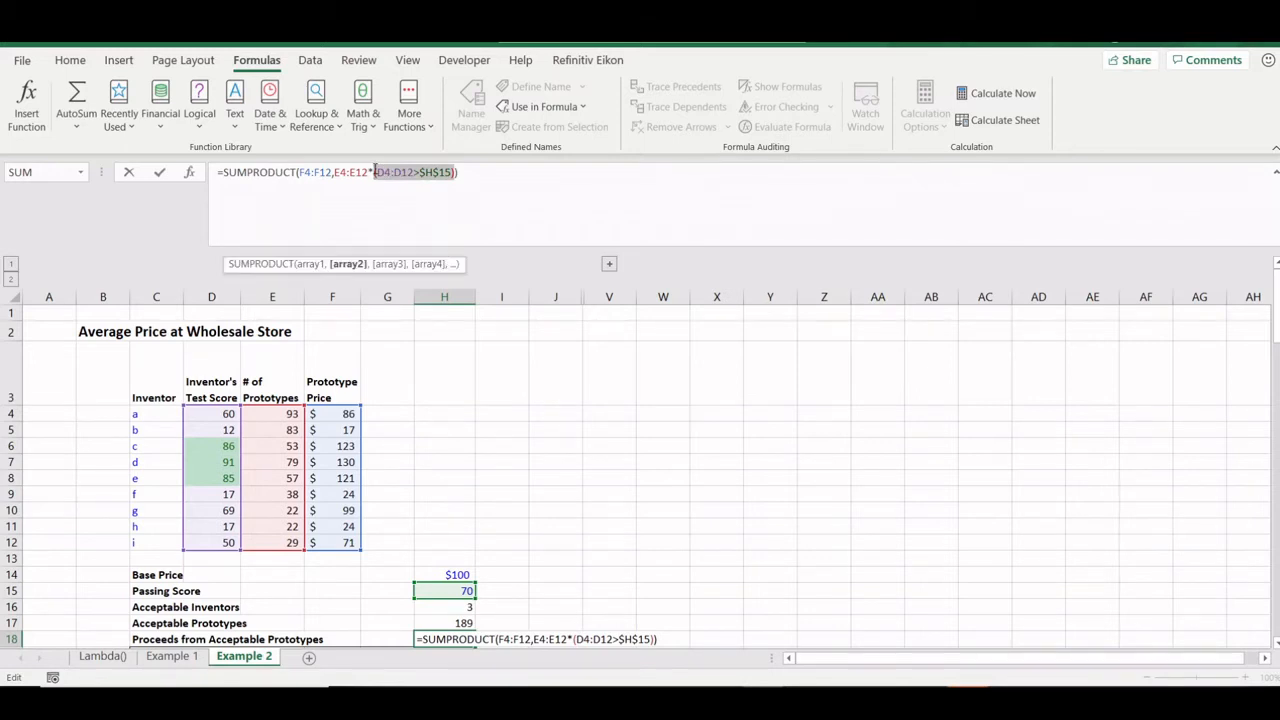
pyautogui.press('F9')
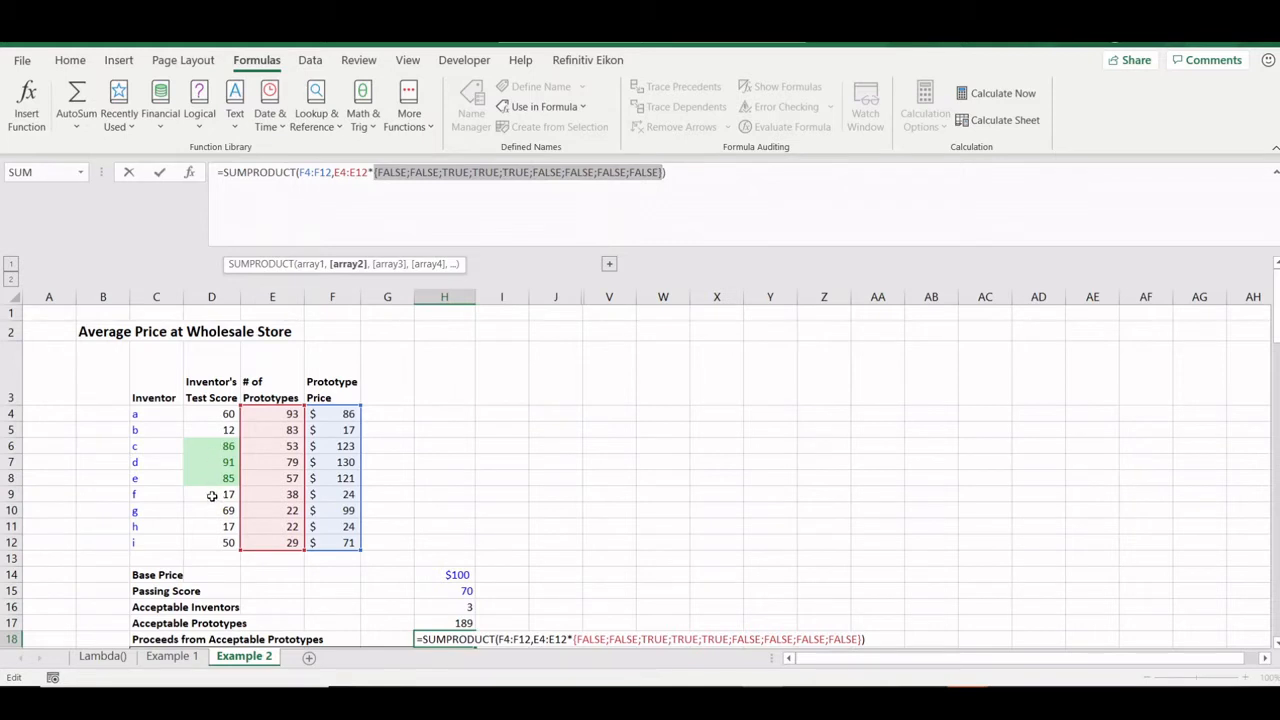
pyautogui.press('Escape')
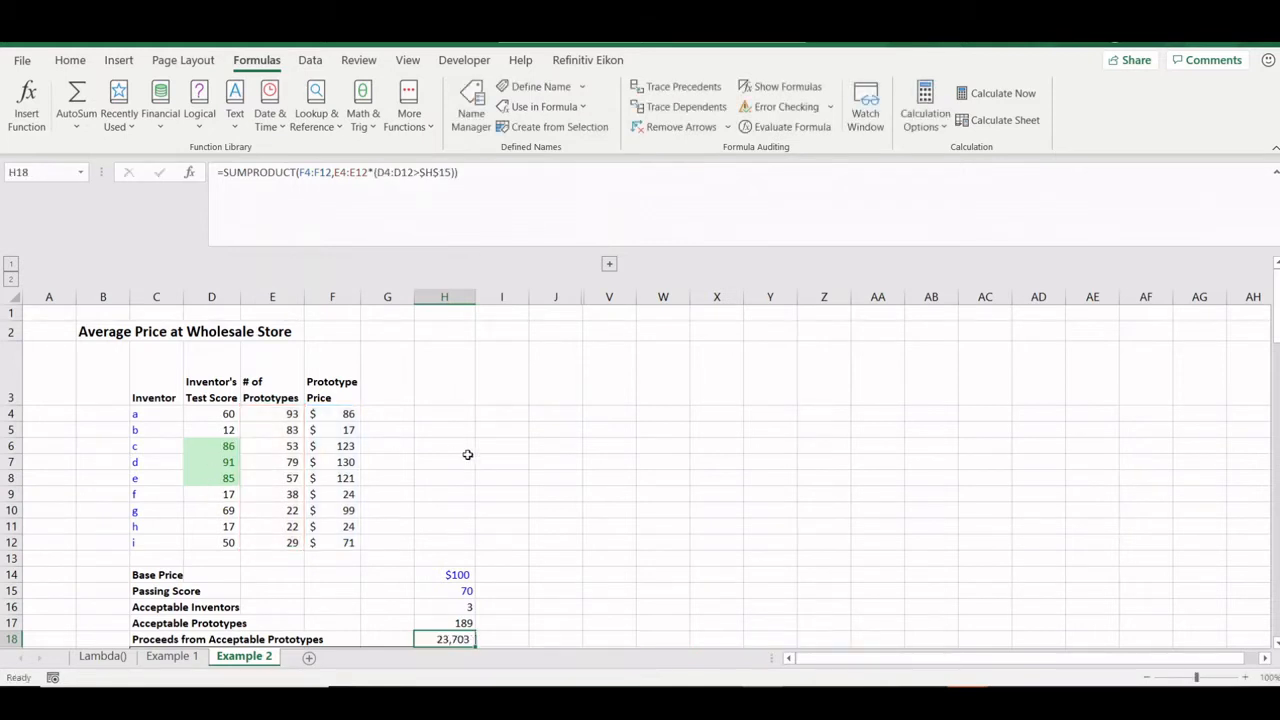
pyautogui.press('Return')
pyautogui.press('Up')
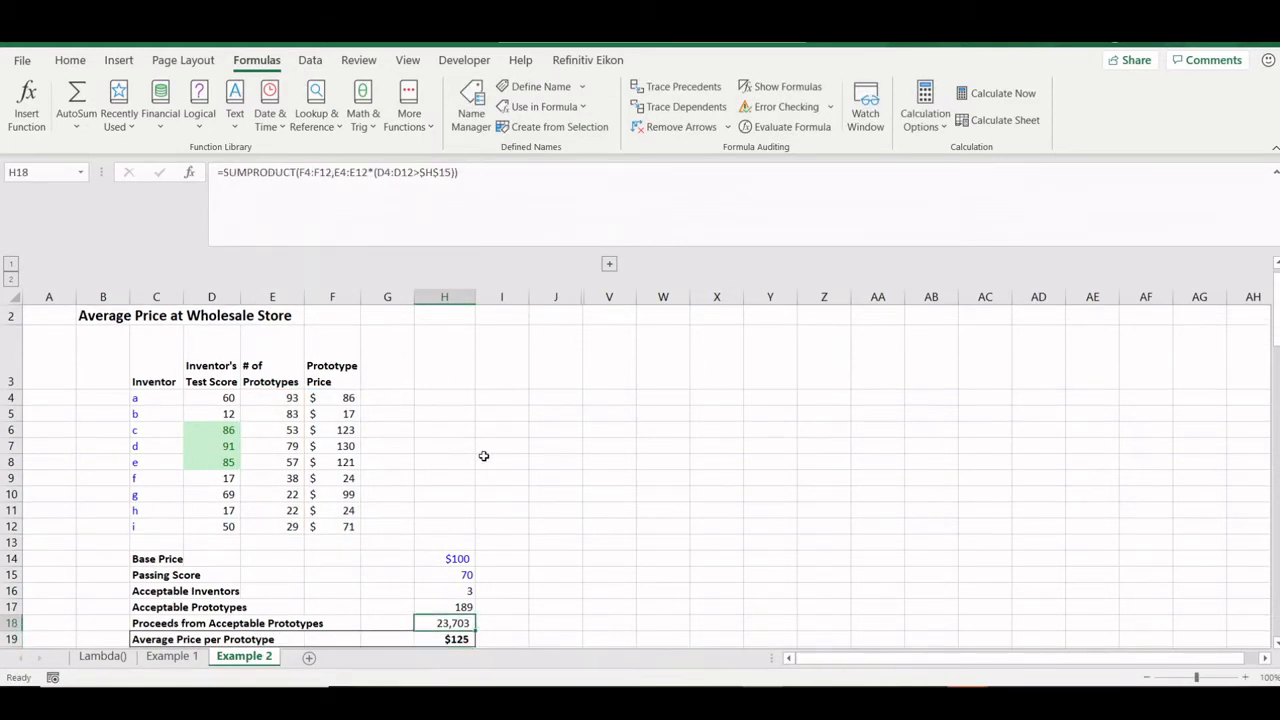
# - Inspect the IFERROR formula for Average Price per Prototype in H19 and the cells it divides
pyautogui.press('Down')
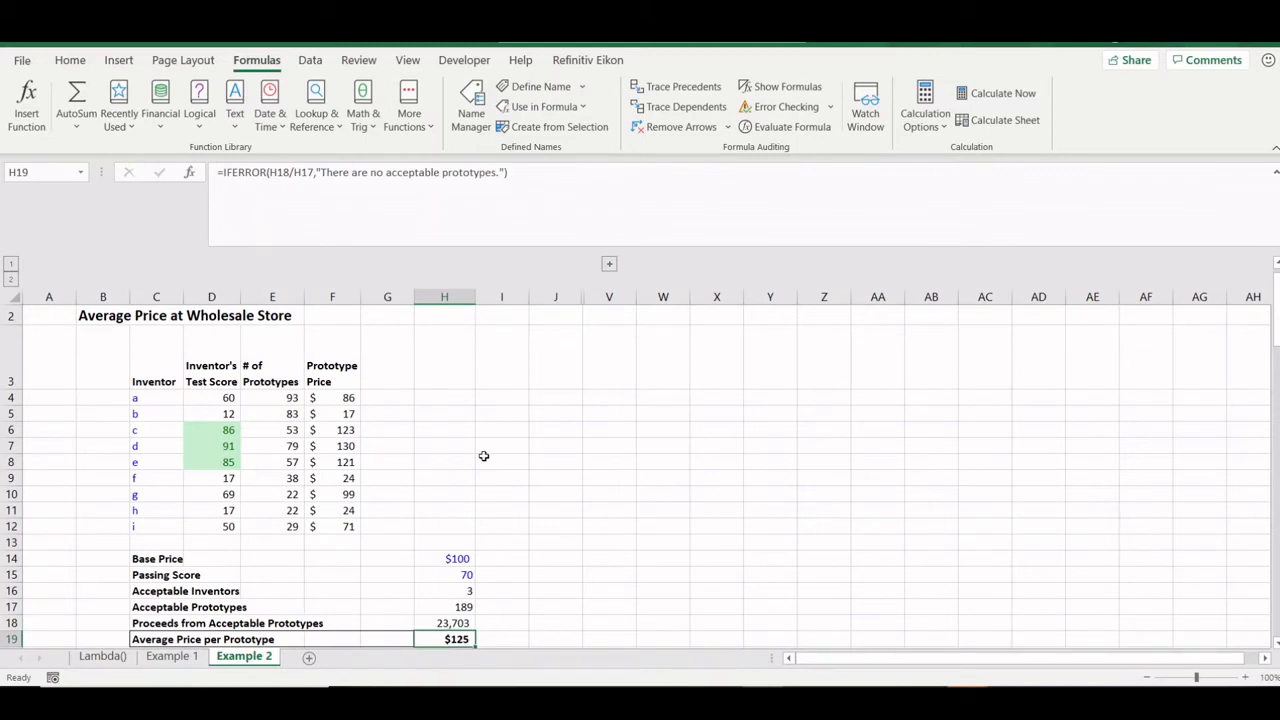
pyautogui.press('F2')
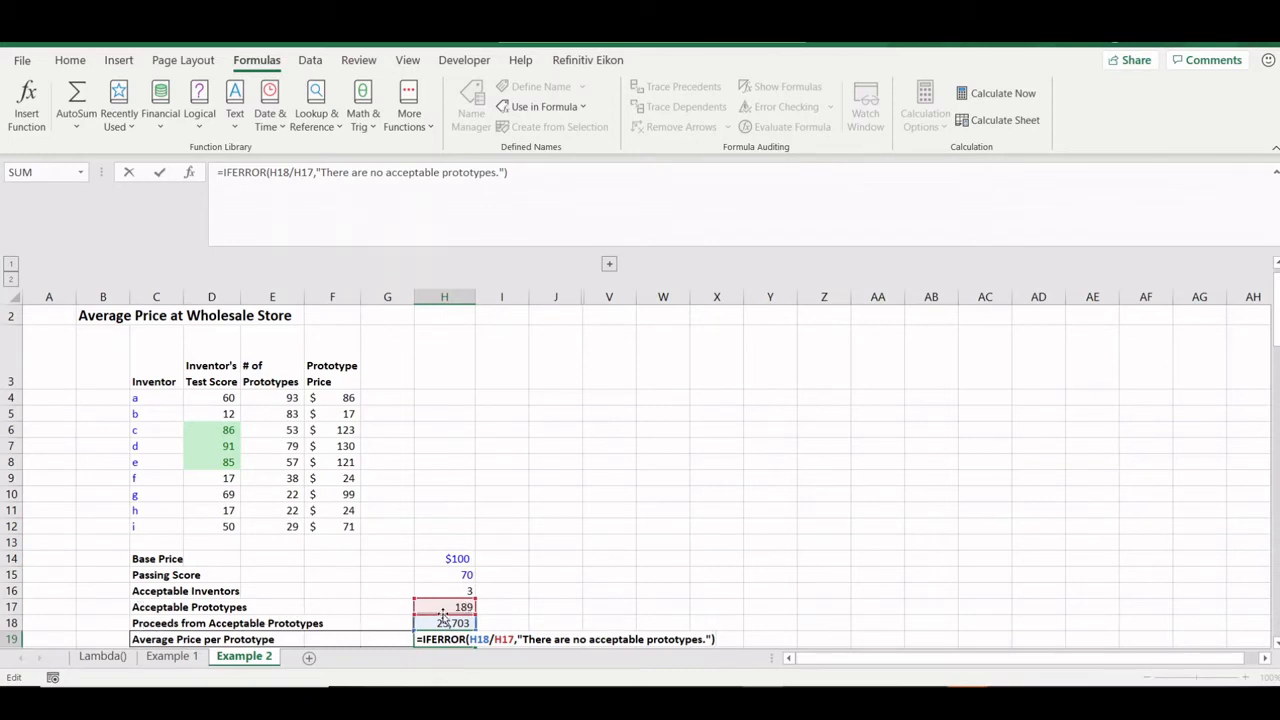
pyautogui.press('Escape')
# - View the section headed The LAMBDA Function and select its Average Price per Prototype label in C25
pyautogui.scroll(-1, 459, 607)
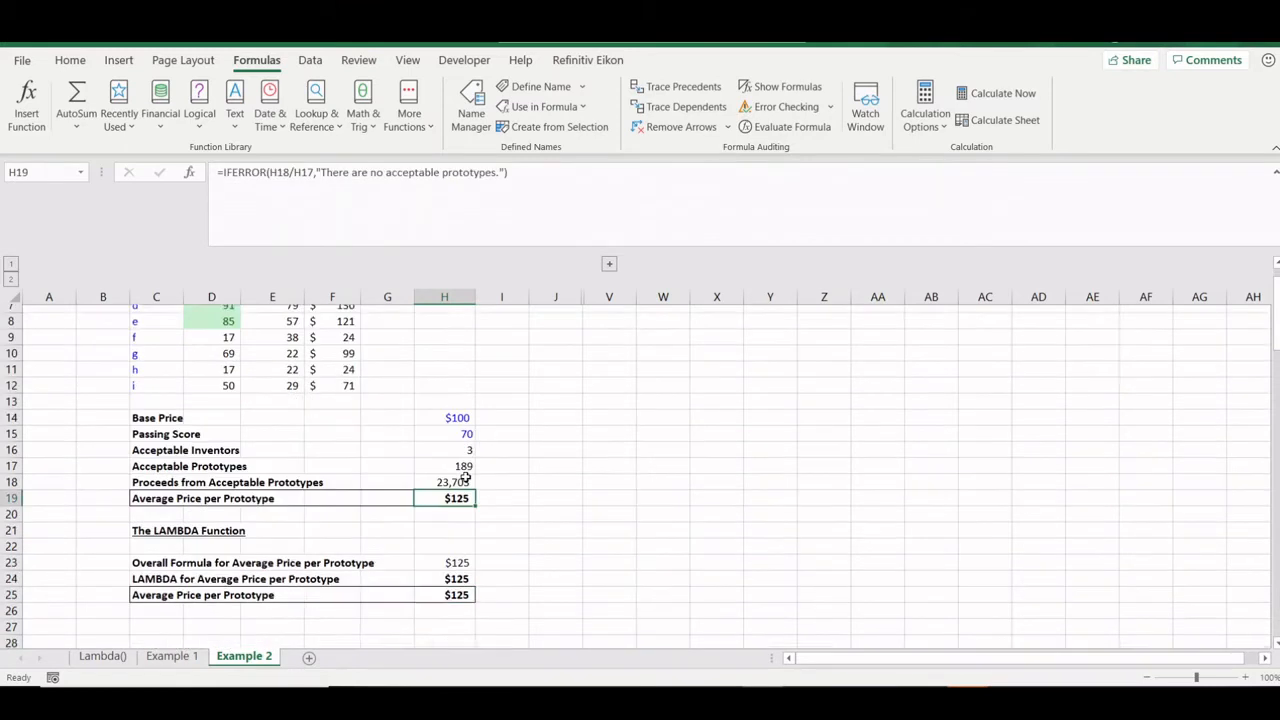
pyautogui.scroll(-4, 466, 477)
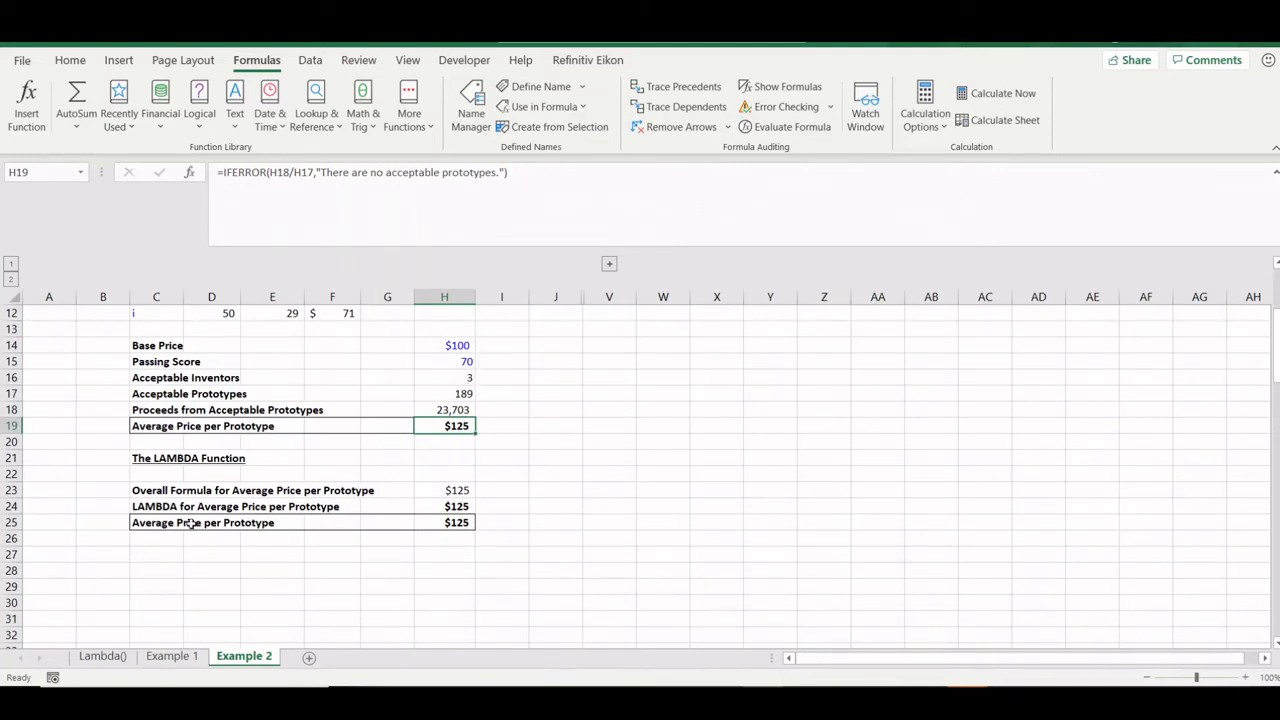
pyautogui.click(145, 525)
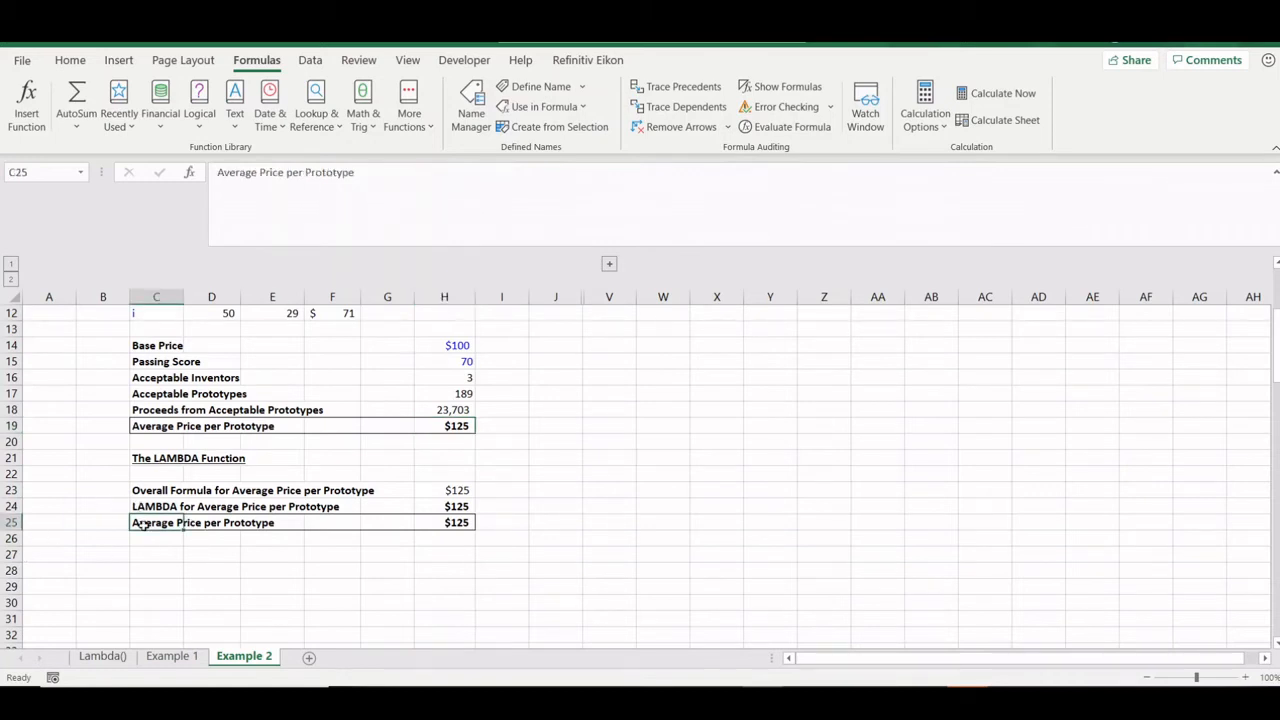
# - Inspect the AveragePrice formula in H25 and the cells and table ranges it references, keeping it as is
pyautogui.press('Right')
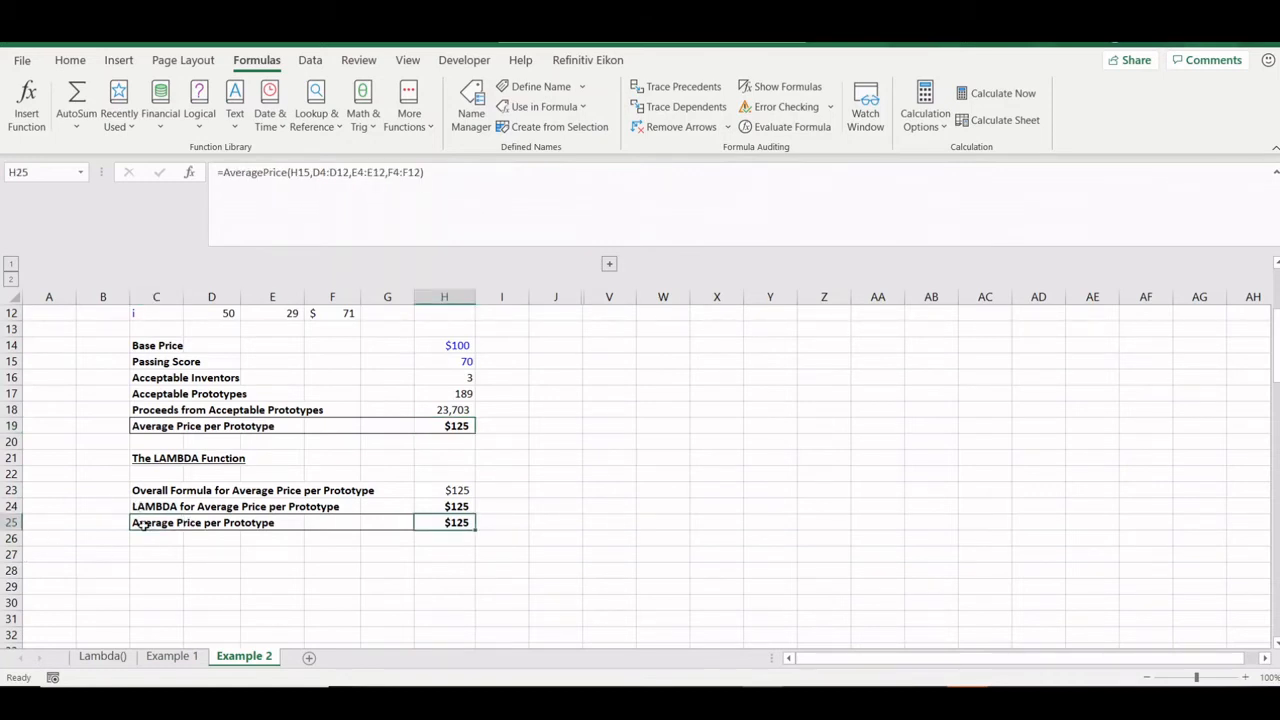
pyautogui.press('F2')
pyautogui.scroll(3, 152, 533)
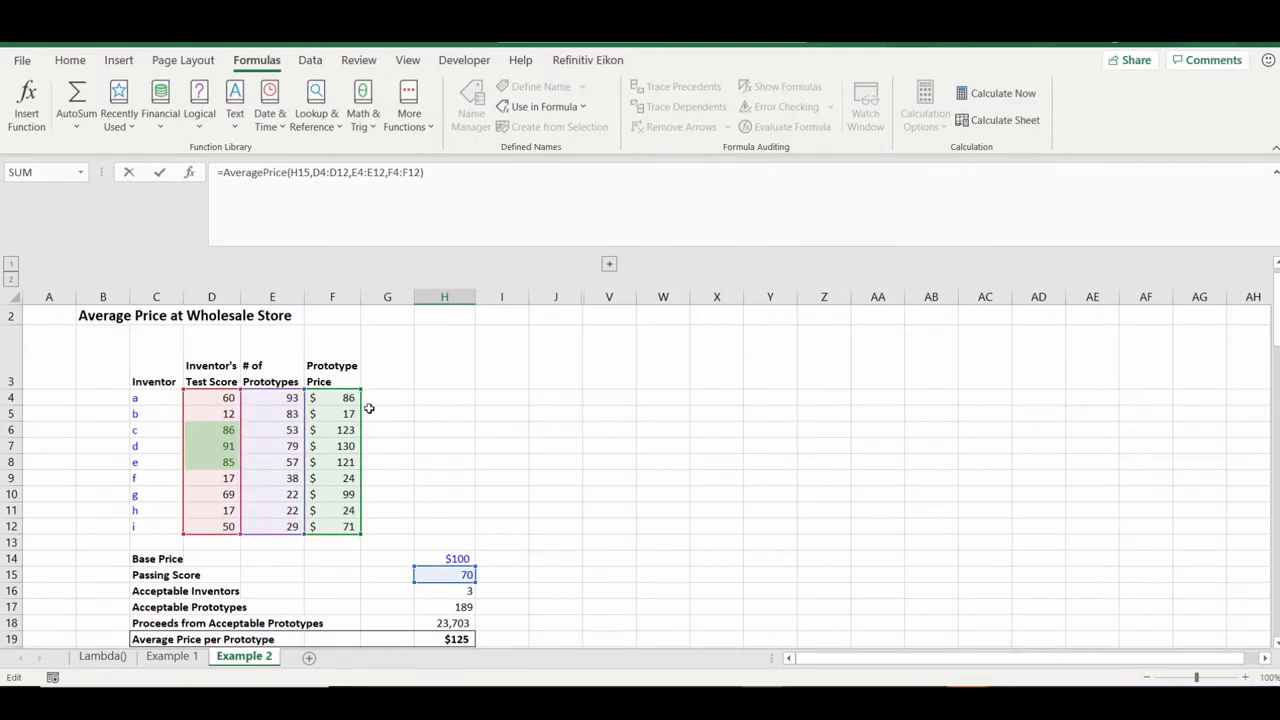
pyautogui.press('Escape')
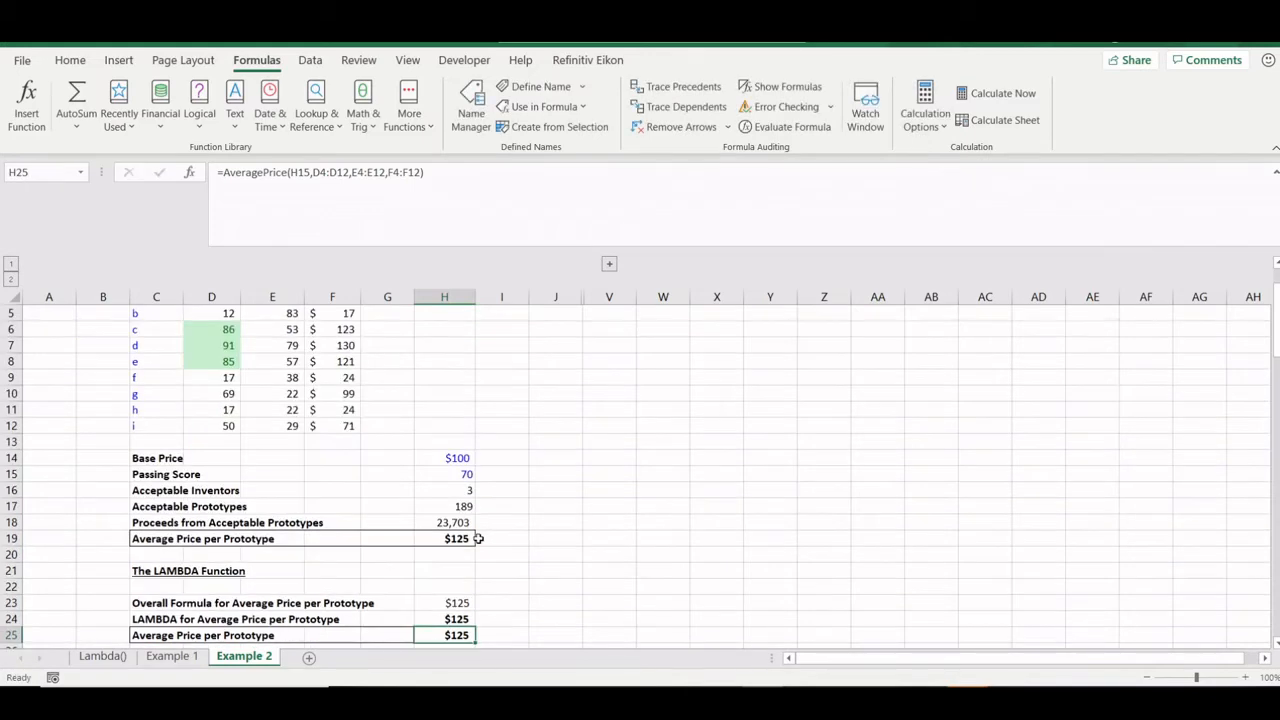
pyautogui.scroll(-3, 479, 538)
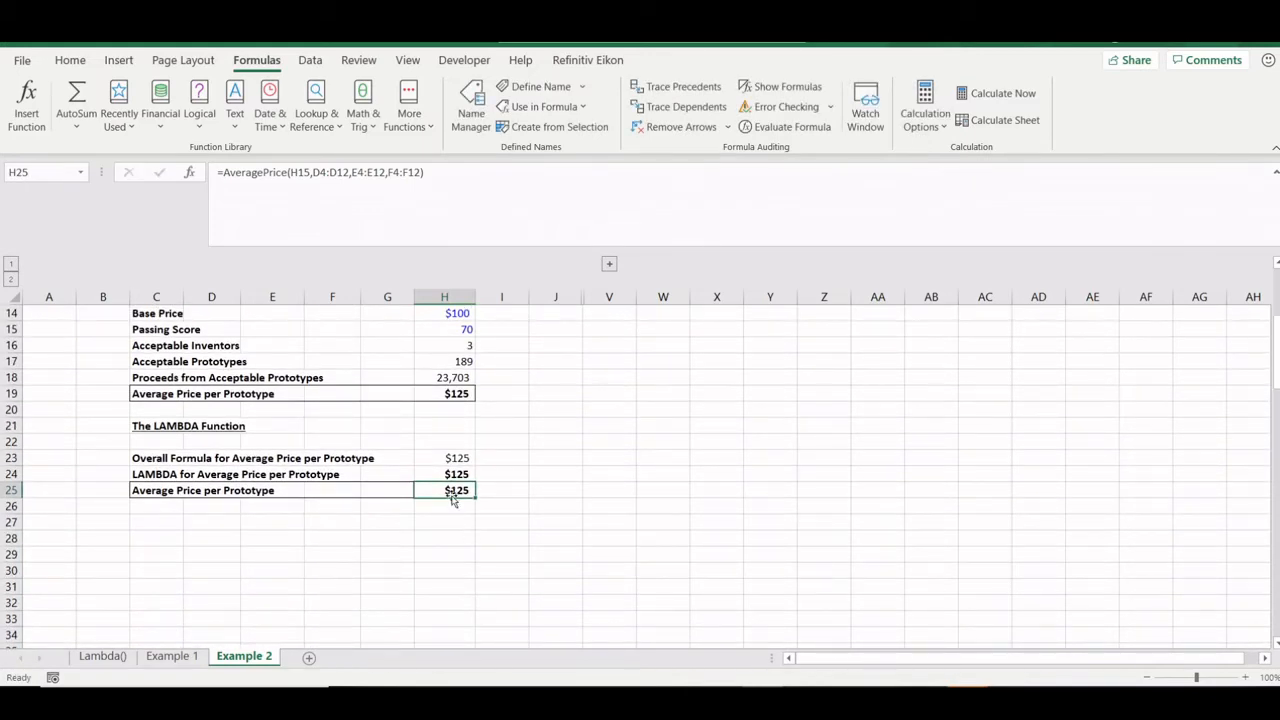
pyautogui.scroll(2, 452, 500)
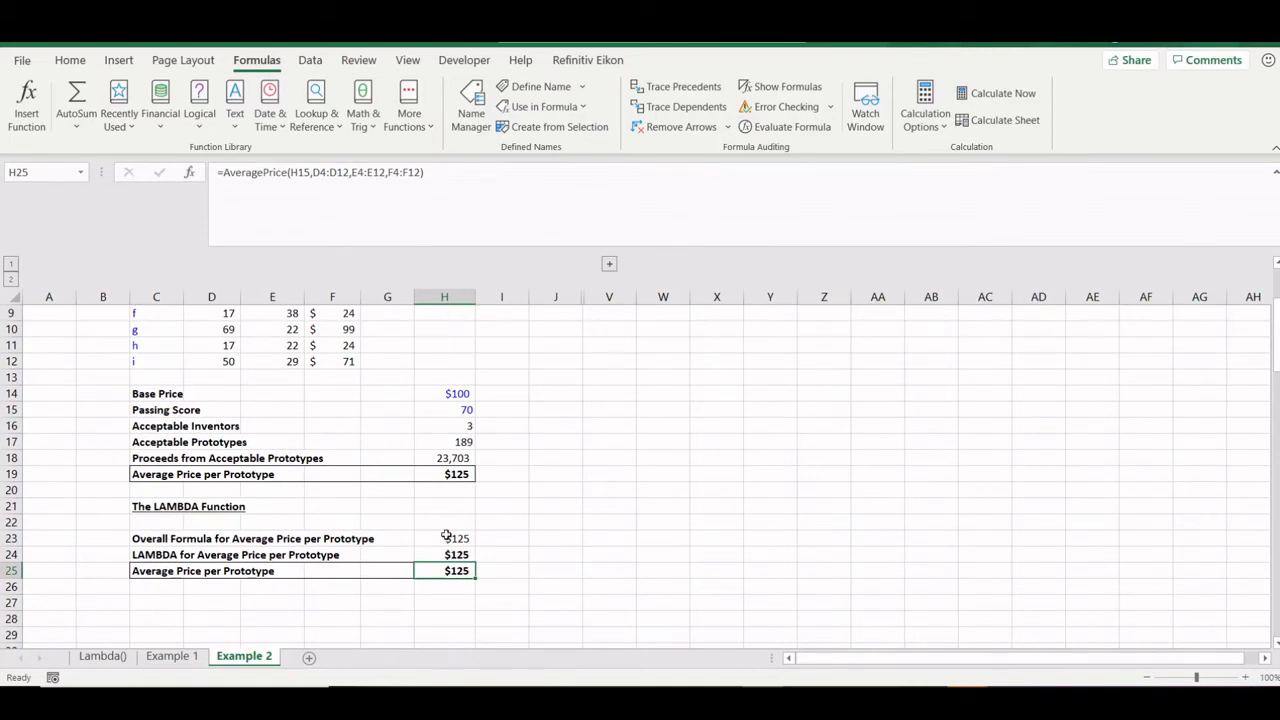
# - Inspect the overall average price formula in H23 and compare it with its component formulas in H18 and H17
pyautogui.click(446, 537)
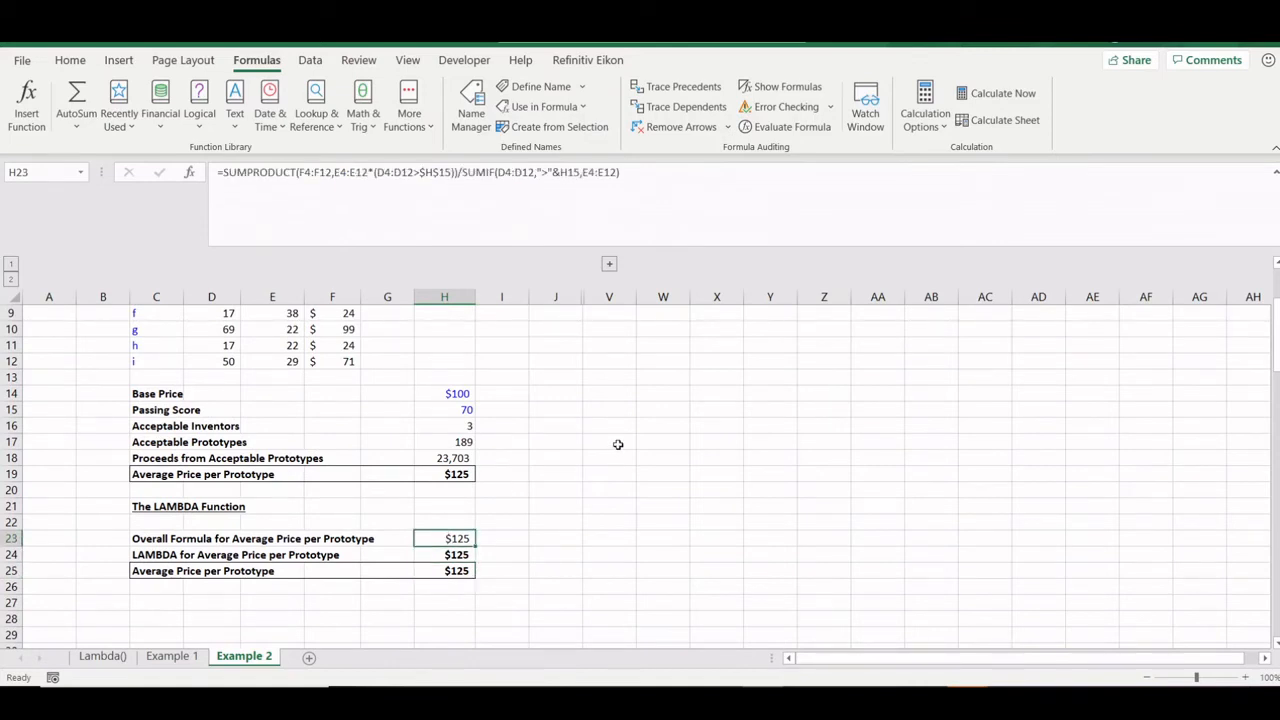
pyautogui.press('F2')
pyautogui.scroll(1, 618, 444)
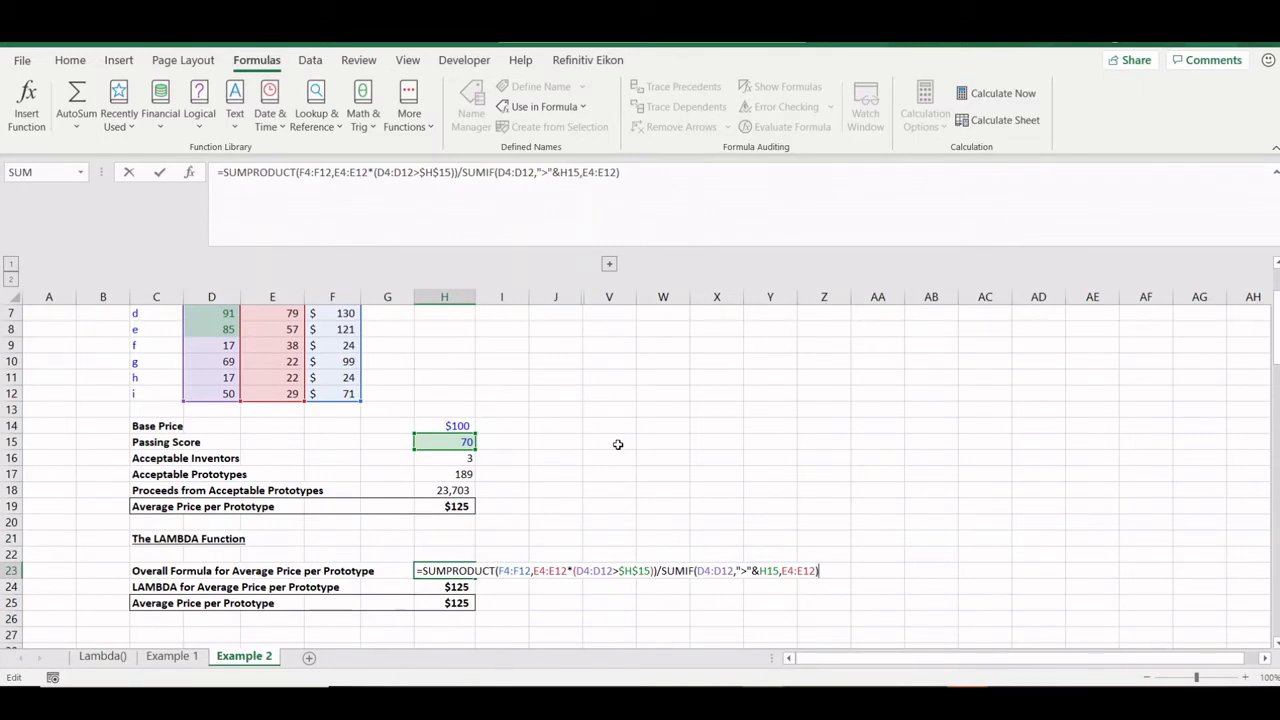
pyautogui.click(466, 516)
pyautogui.click(455, 490)
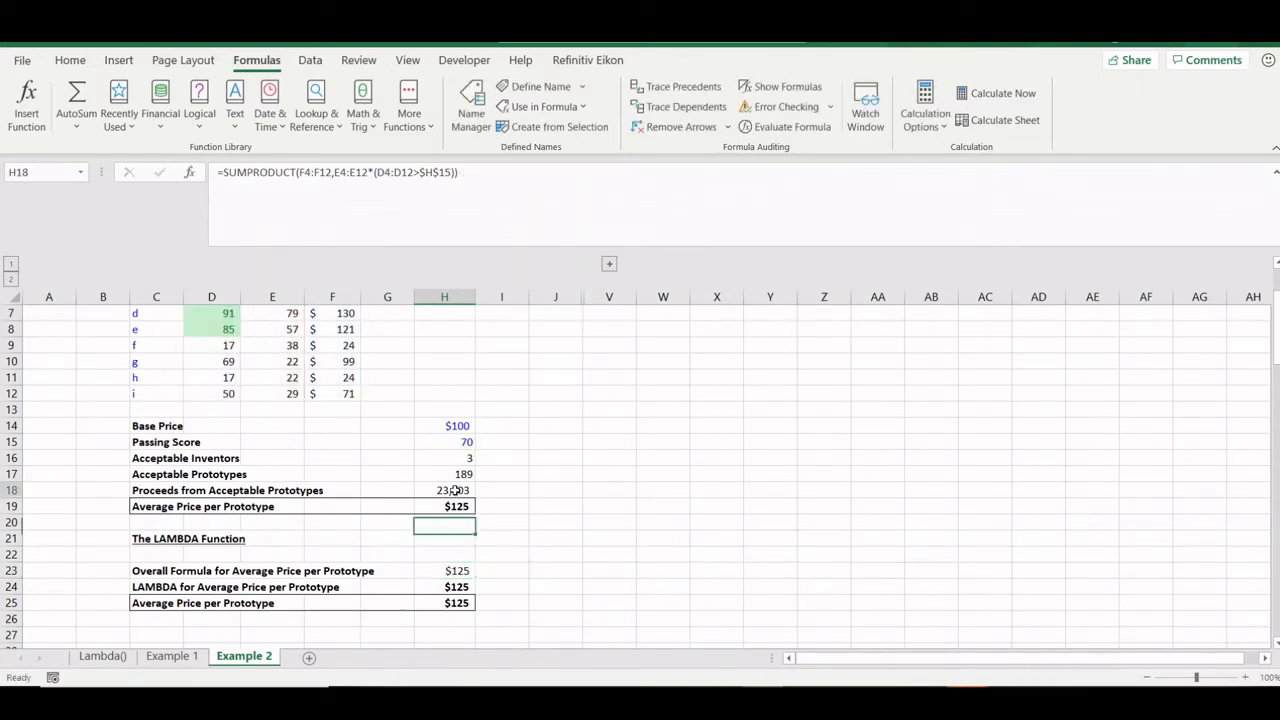
pyautogui.click(456, 473)
pyautogui.click(456, 488)
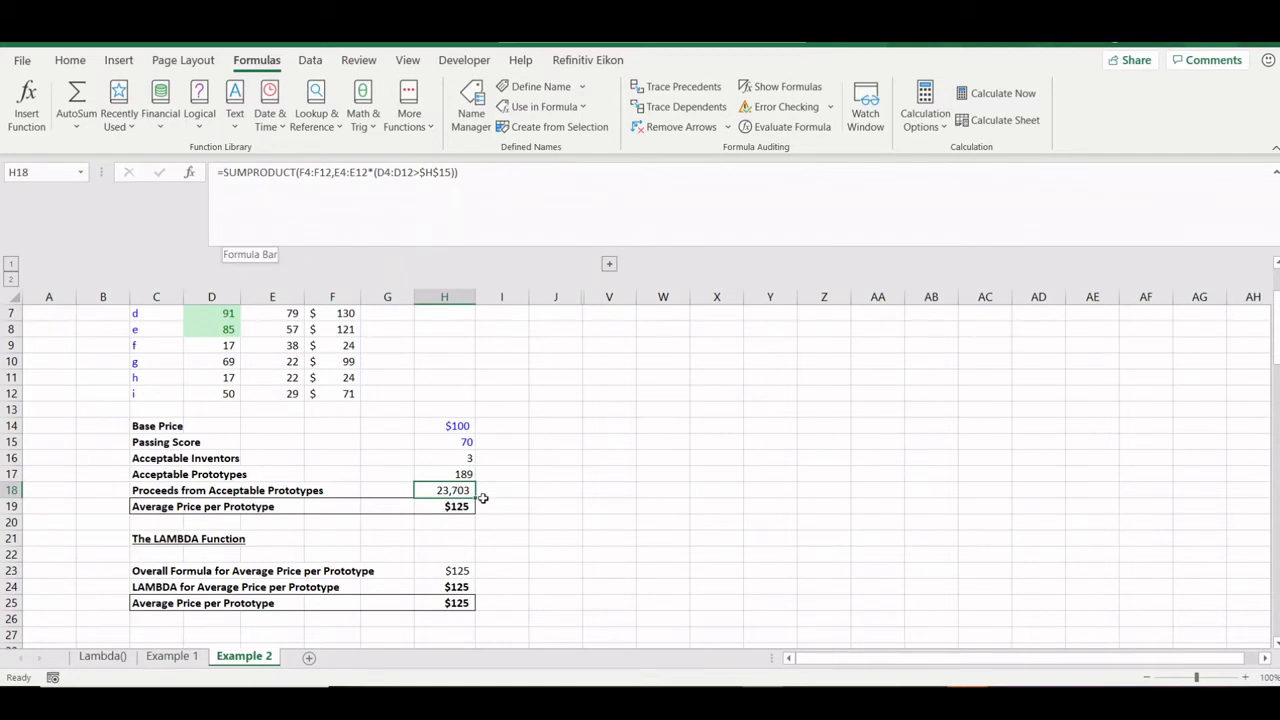
pyautogui.click(466, 474)
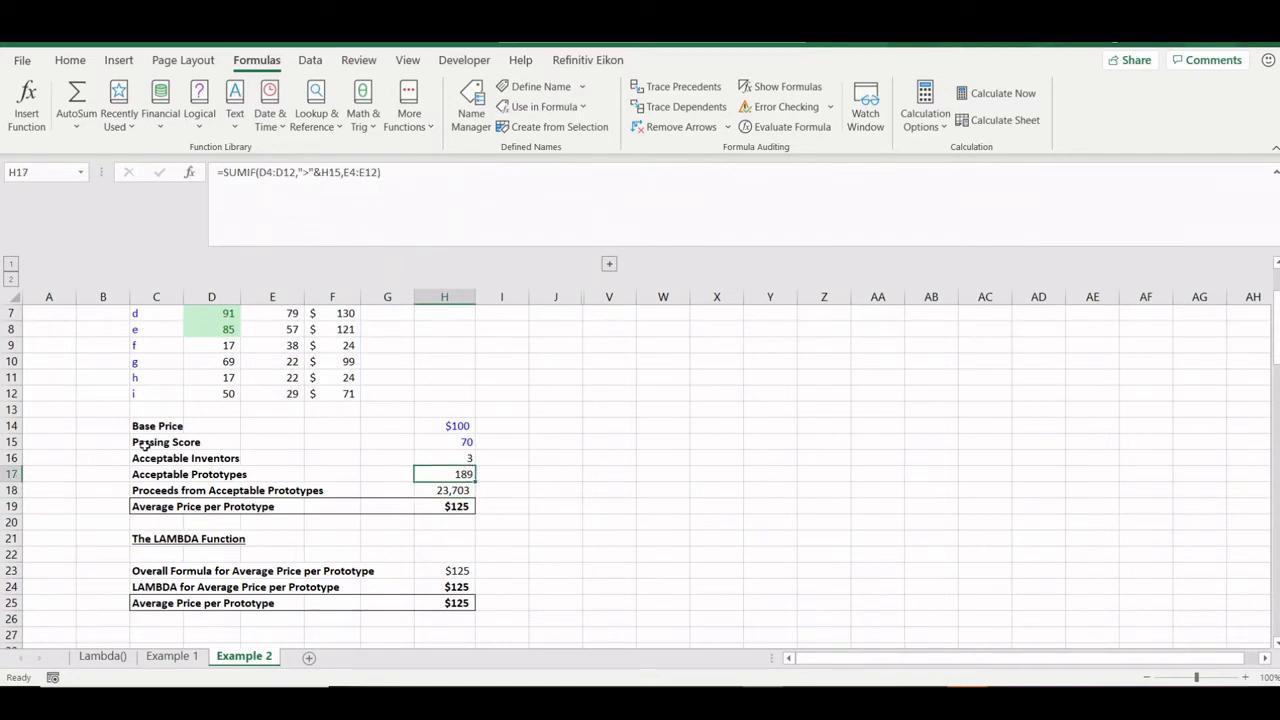
pyautogui.click(444, 572)
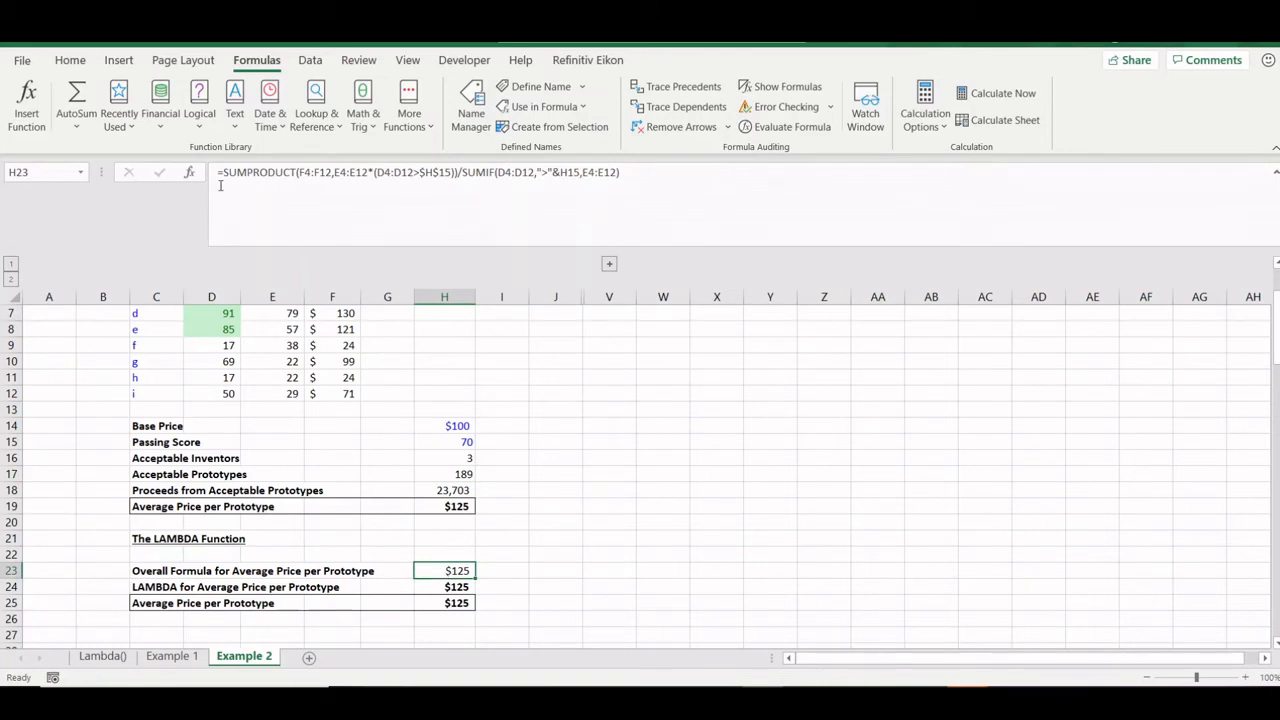
# - Examine the LAMBDA formula in H24, highlighting its parameters test_score, num_prototype and price_prototype and checking the matching table columns
pyautogui.click(430, 585)
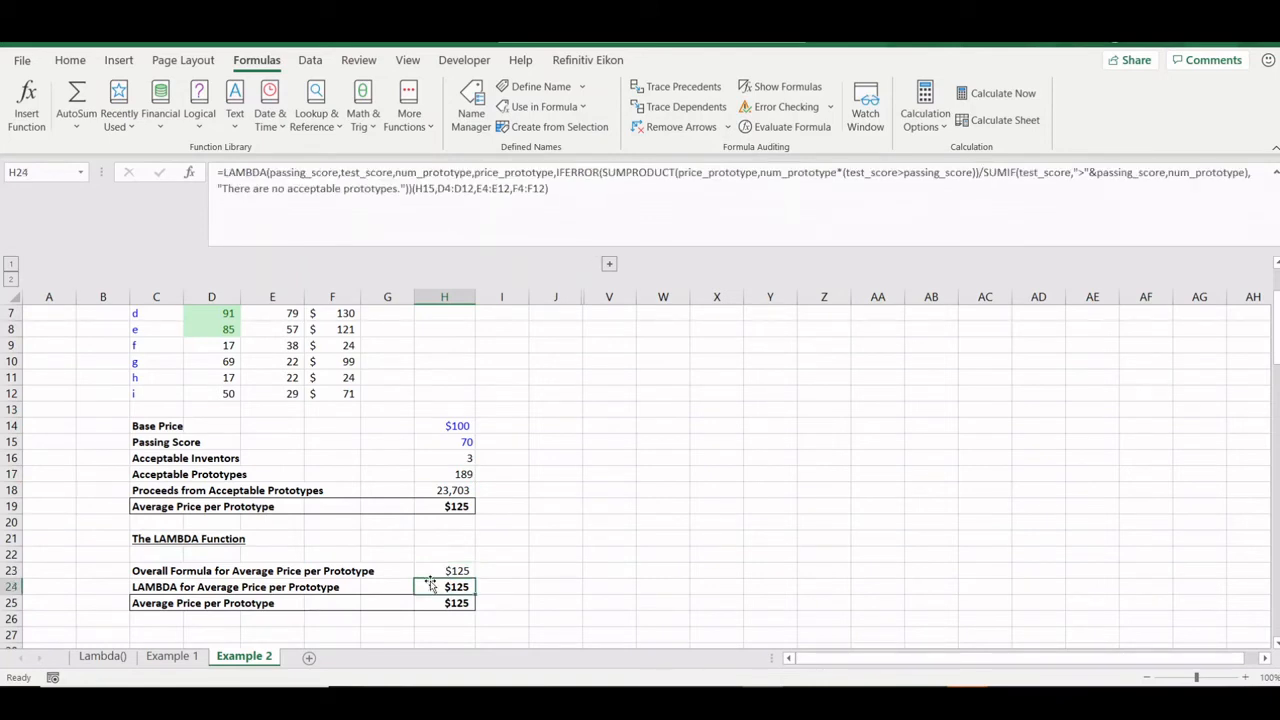
pyautogui.click(222, 172)
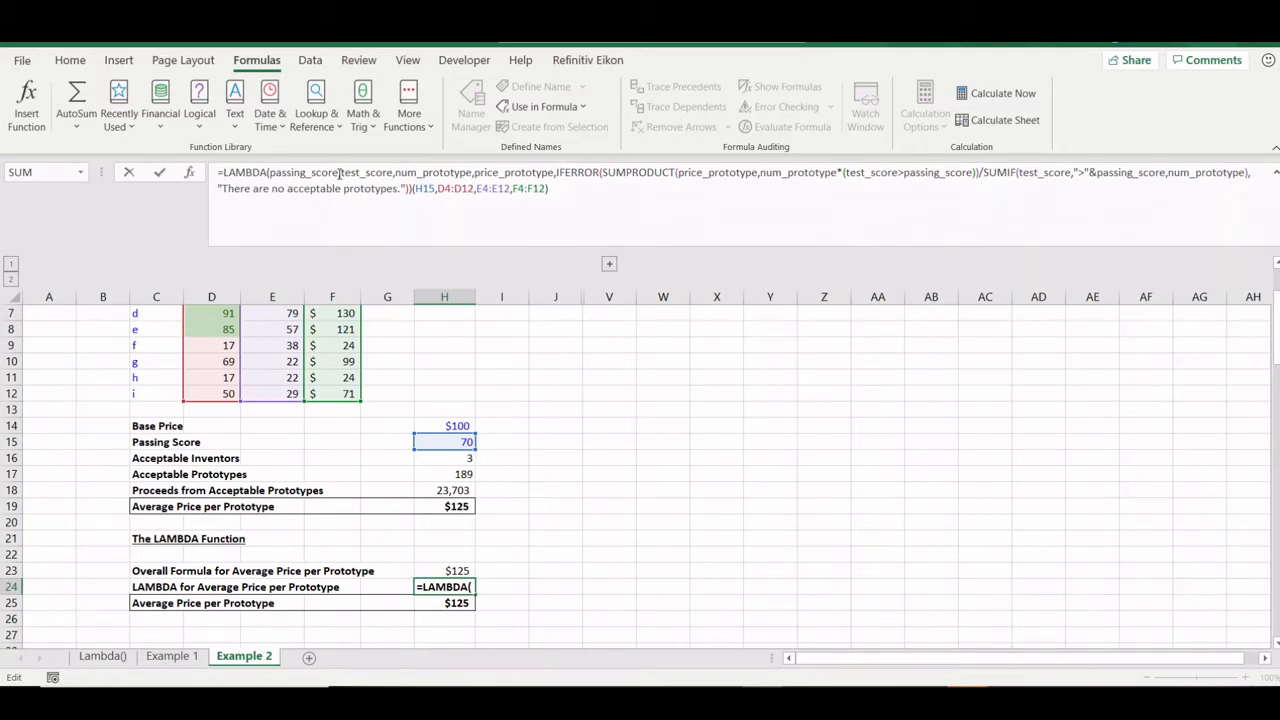
pyautogui.moveTo(339, 173); pyautogui.dragTo(392, 172)
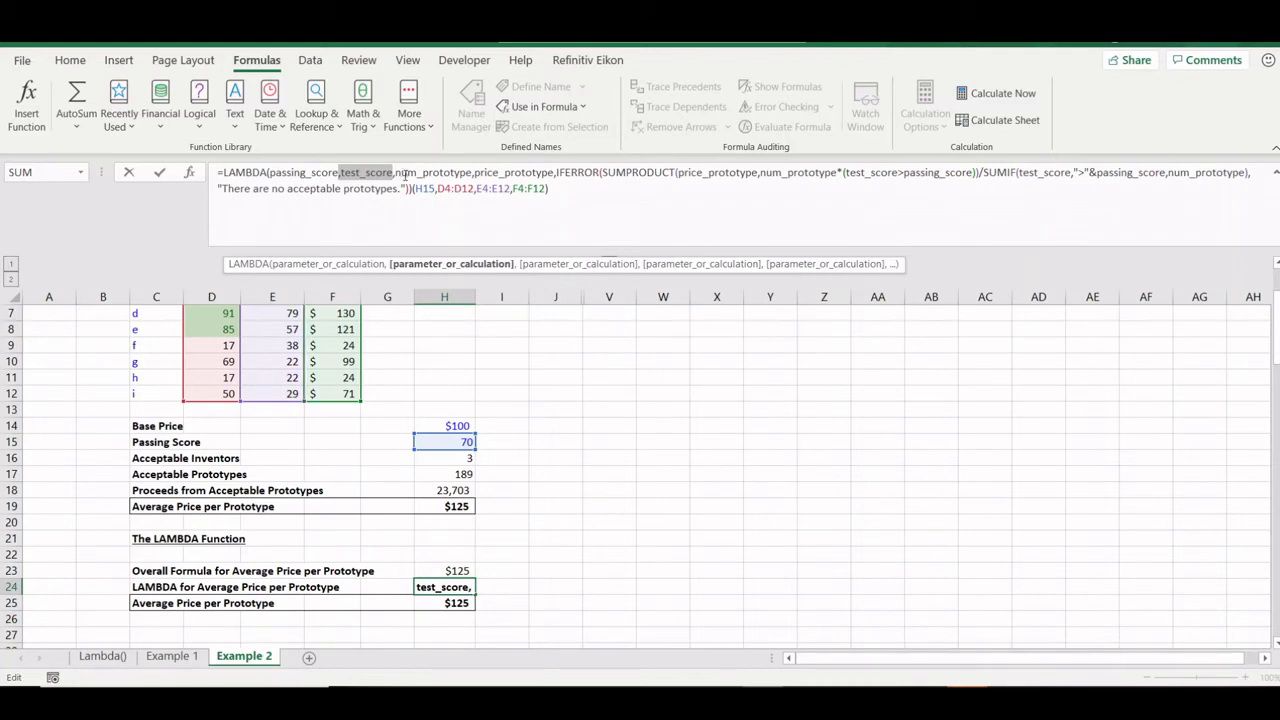
pyautogui.moveTo(395, 172); pyautogui.dragTo(554, 173)
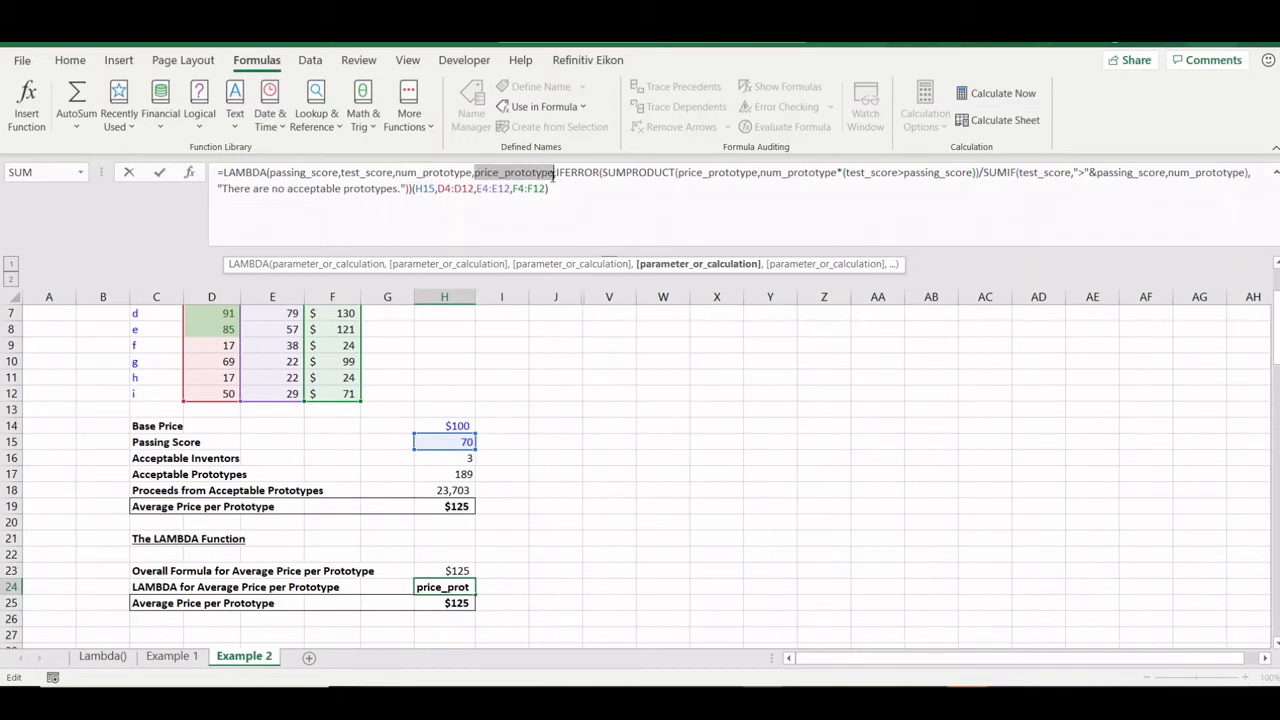
pyautogui.scroll(2, 391, 311)
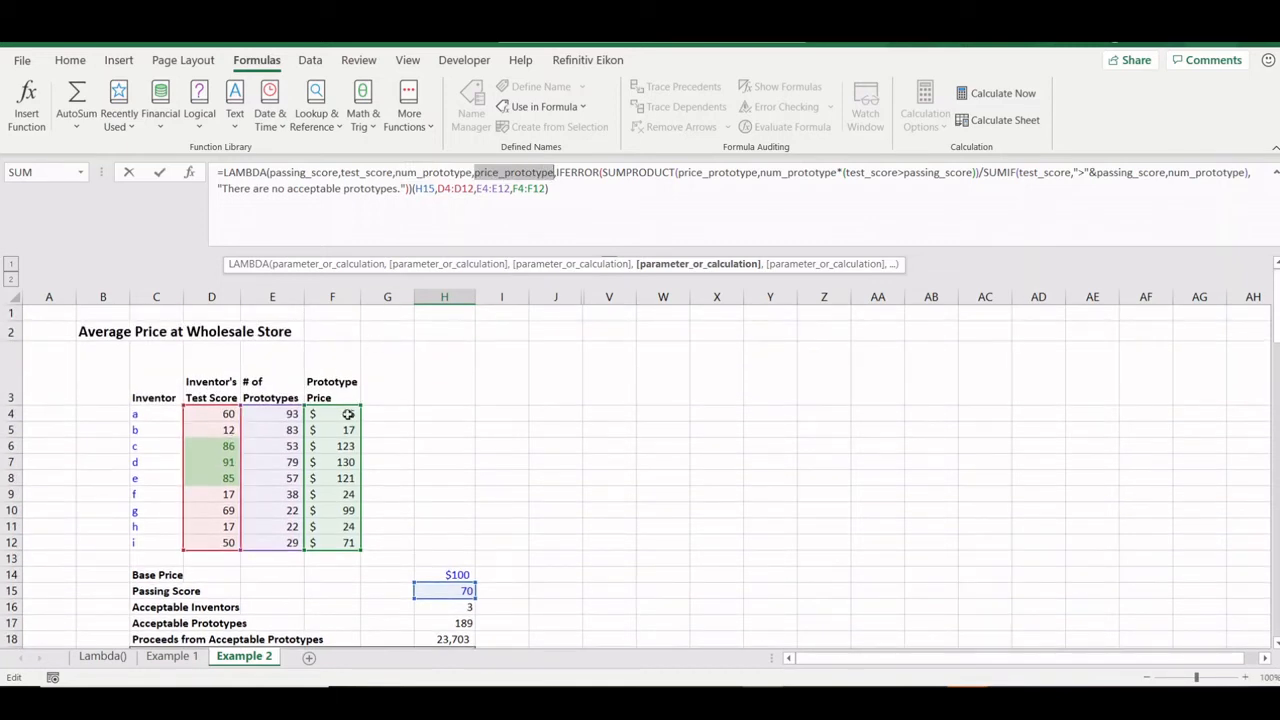
# - Examine the IFERROR calculation and the trailing cell arguments of the LAMBDA in H24, leaving the formula as is
pyautogui.click(573, 214)
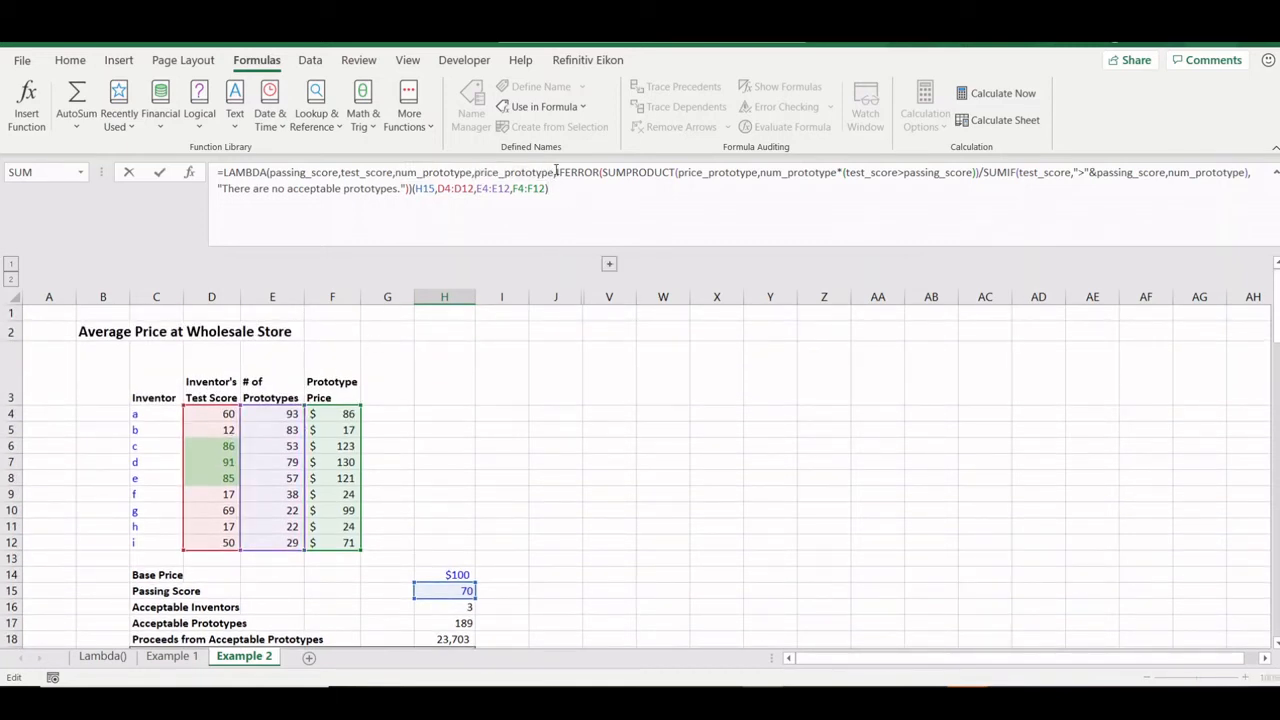
pyautogui.moveTo(556, 172); pyautogui.dragTo(410, 188)
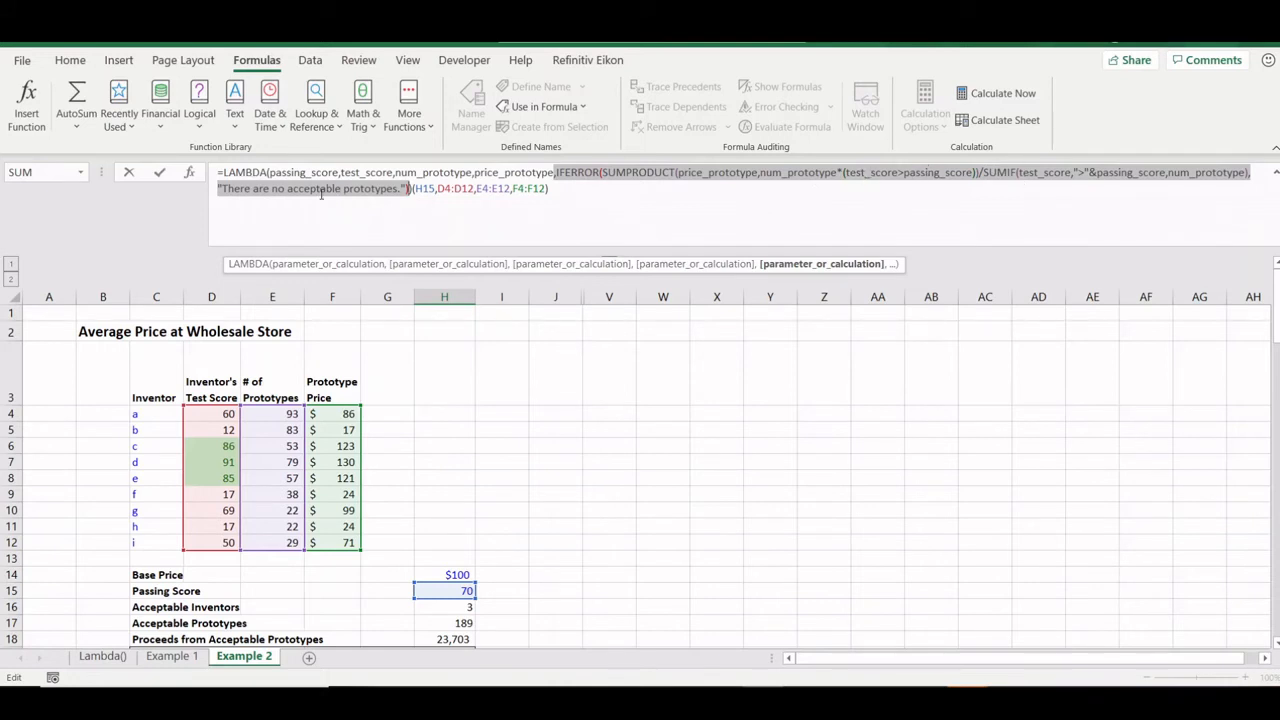
pyautogui.click(429, 190)
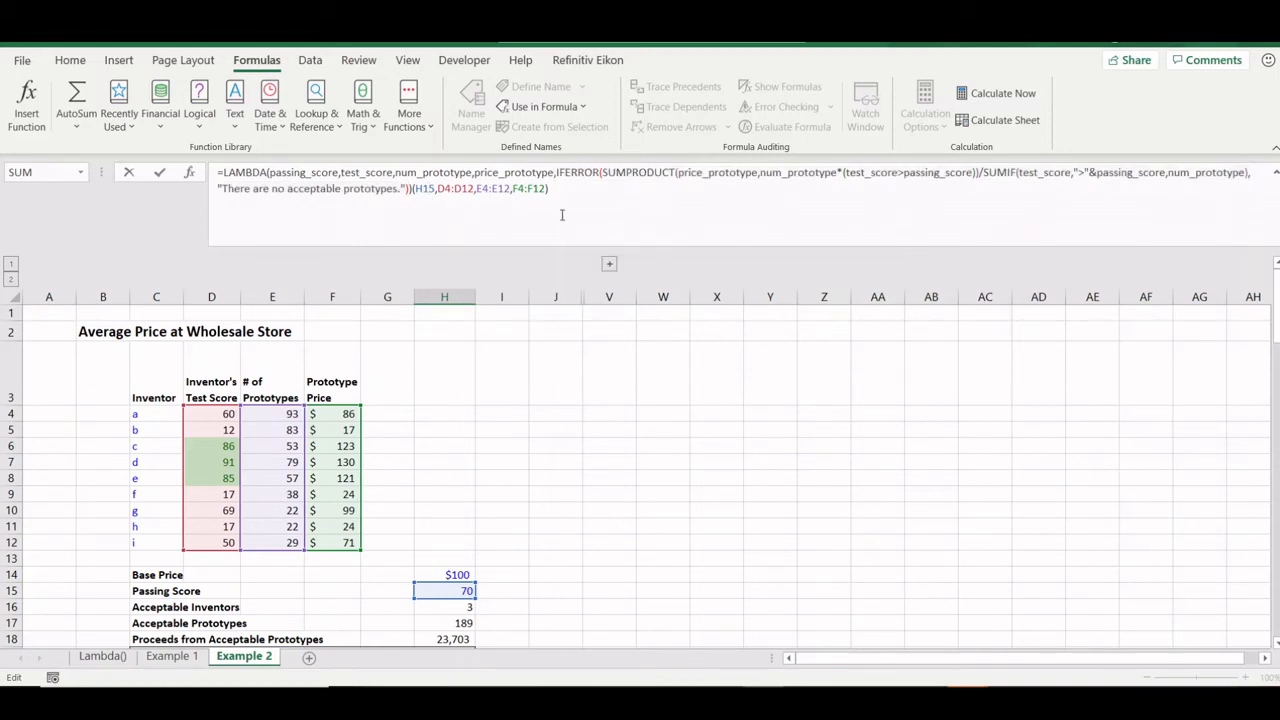
pyautogui.press('Escape')
# - Copy the SUMPRODUCT/SUMIF formula text from H23 without its equals sign, leaving the cell as is
pyautogui.scroll(-3, 611, 415)
pyautogui.click(439, 521)
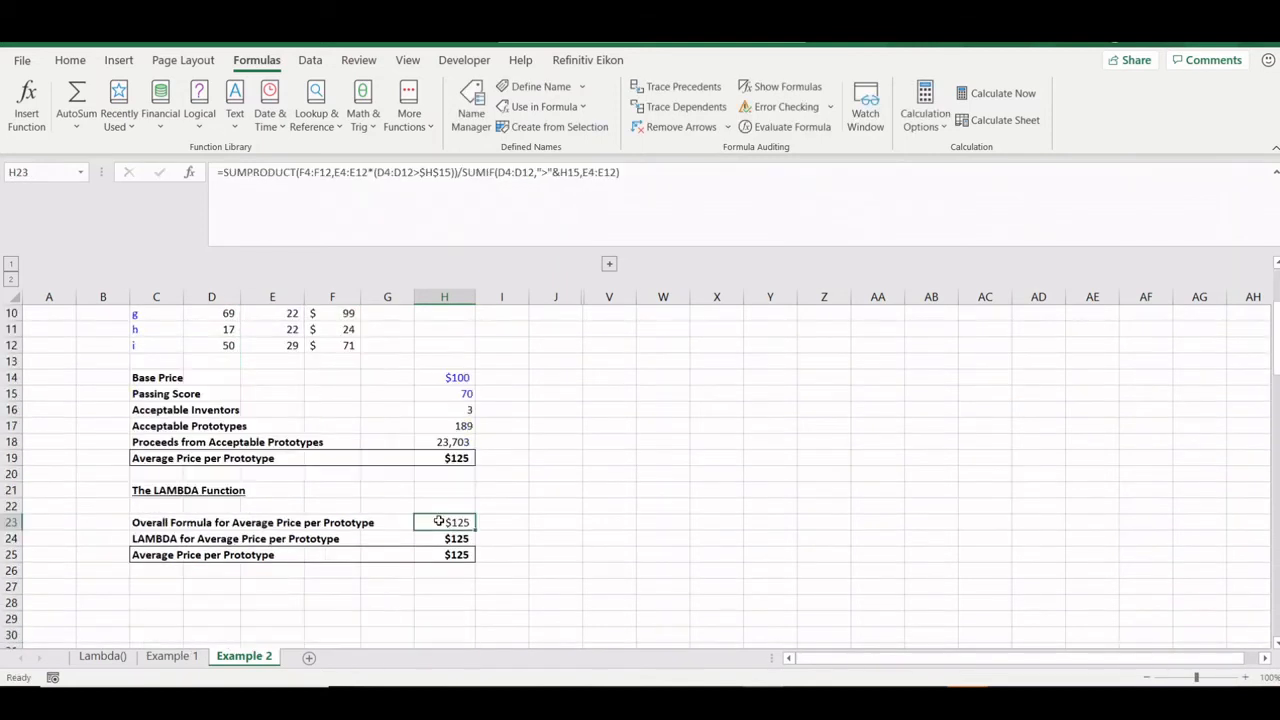
pyautogui.moveTo(644, 165); pyautogui.dragTo(223, 170)
pyautogui.hotkey('ctrl', 'c')
pyautogui.press('Escape')
# - Highlight the IFERROR expression inside the LAMBDA formula in H24 to review where the calculation goes, and leave it as is
pyautogui.click(449, 538)
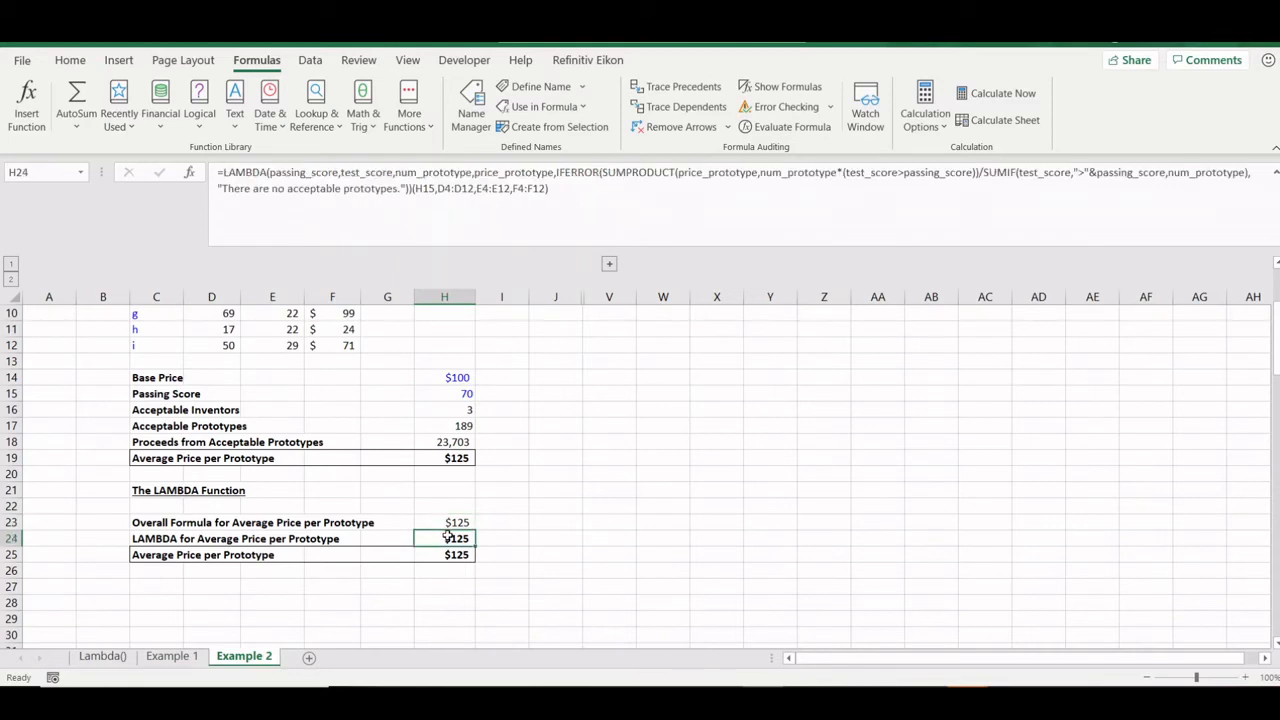
pyautogui.click(555, 172)
pyautogui.click(556, 172)
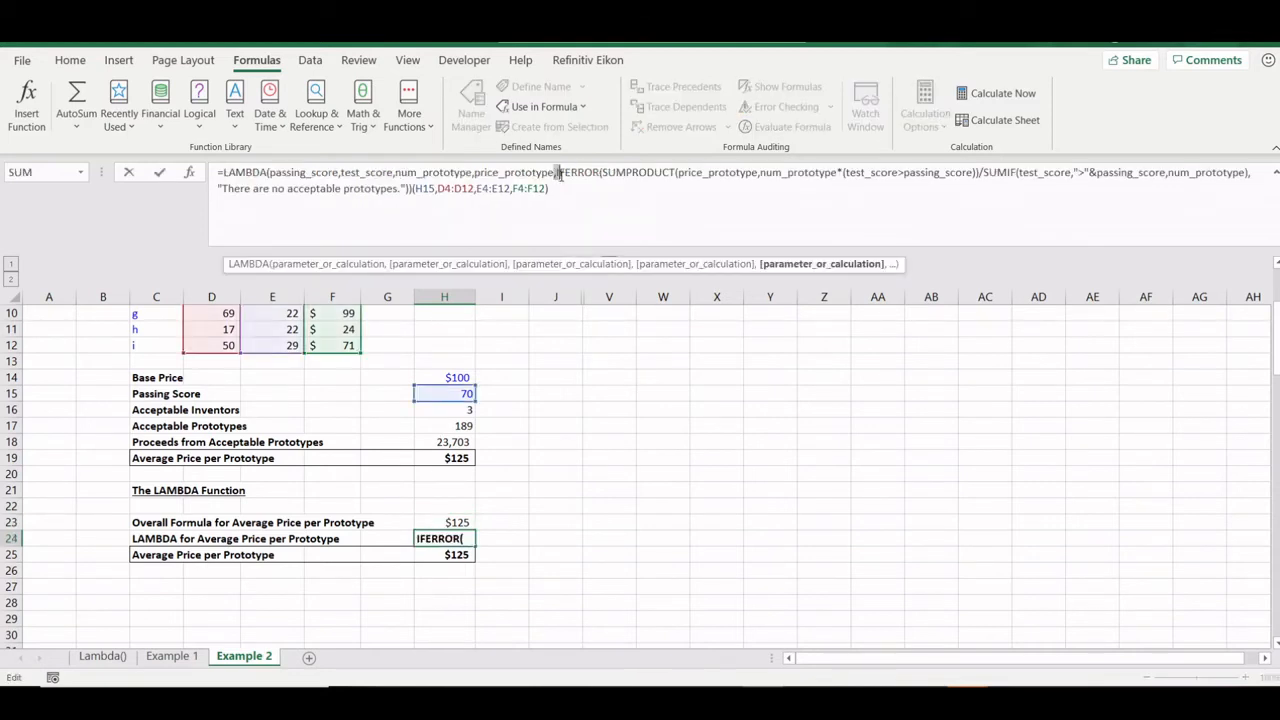
pyautogui.moveTo(556, 172); pyautogui.dragTo(408, 190)
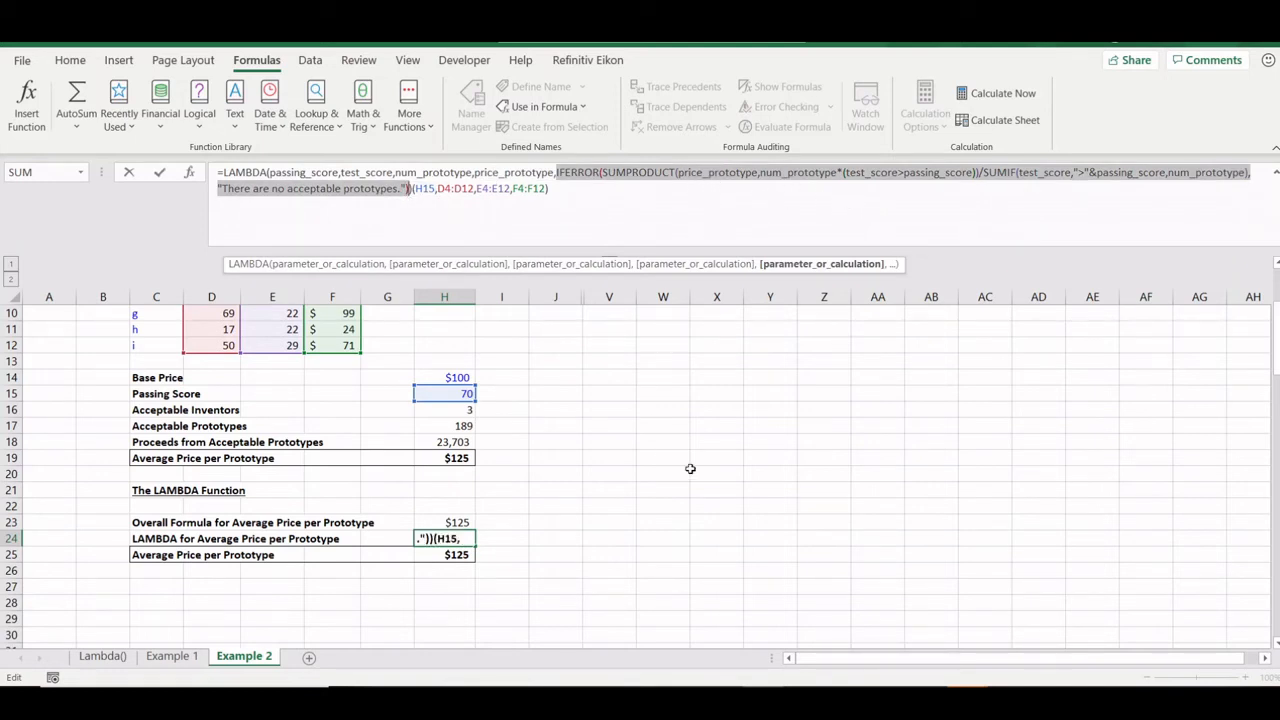
pyautogui.press('Escape')
# - Start a formula =lambda(a,b,c,d, in H27 and paste the copied SUMPRODUCT/SUMIF expression as its calculation
pyautogui.click(449, 587)
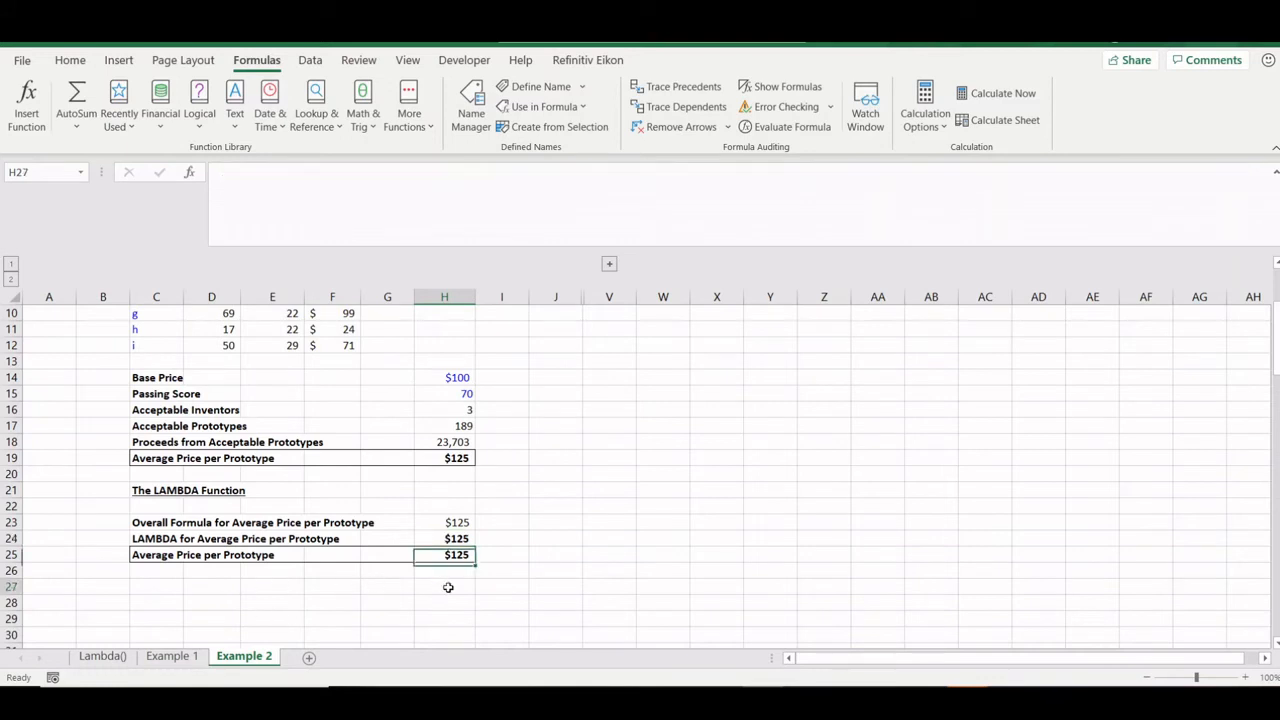
pyautogui.write('=lambda')
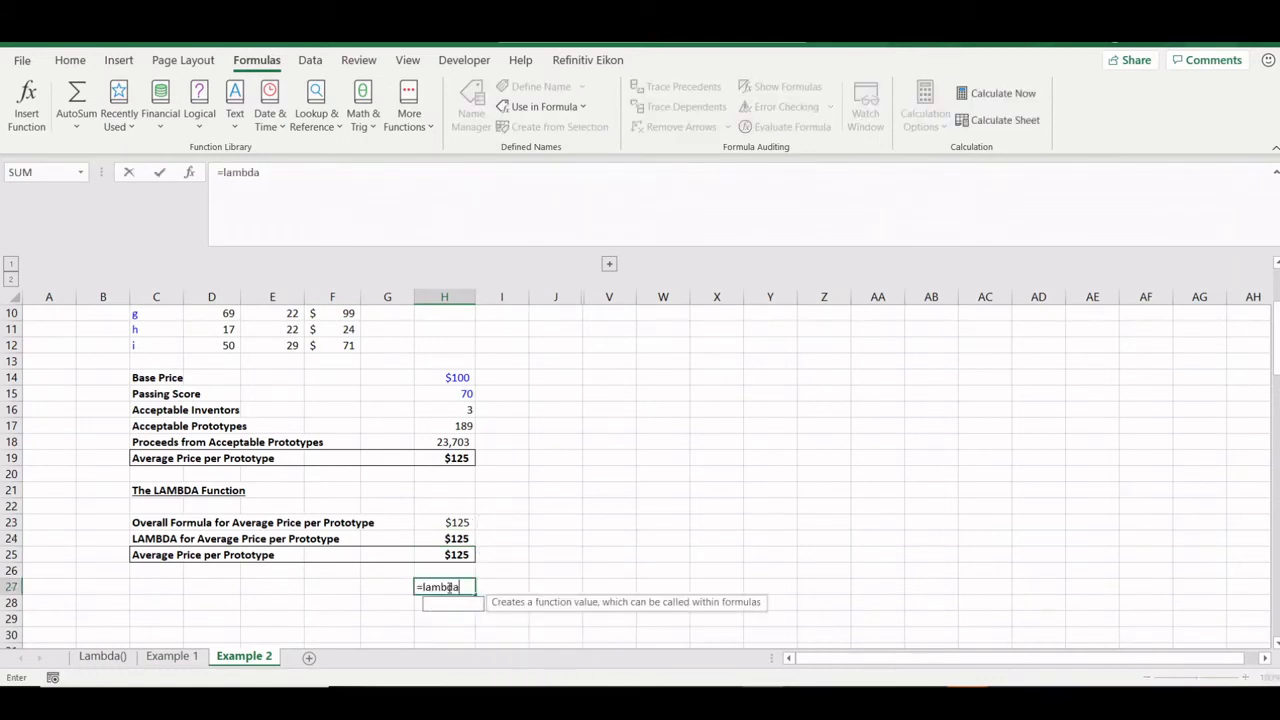
pyautogui.write('(')
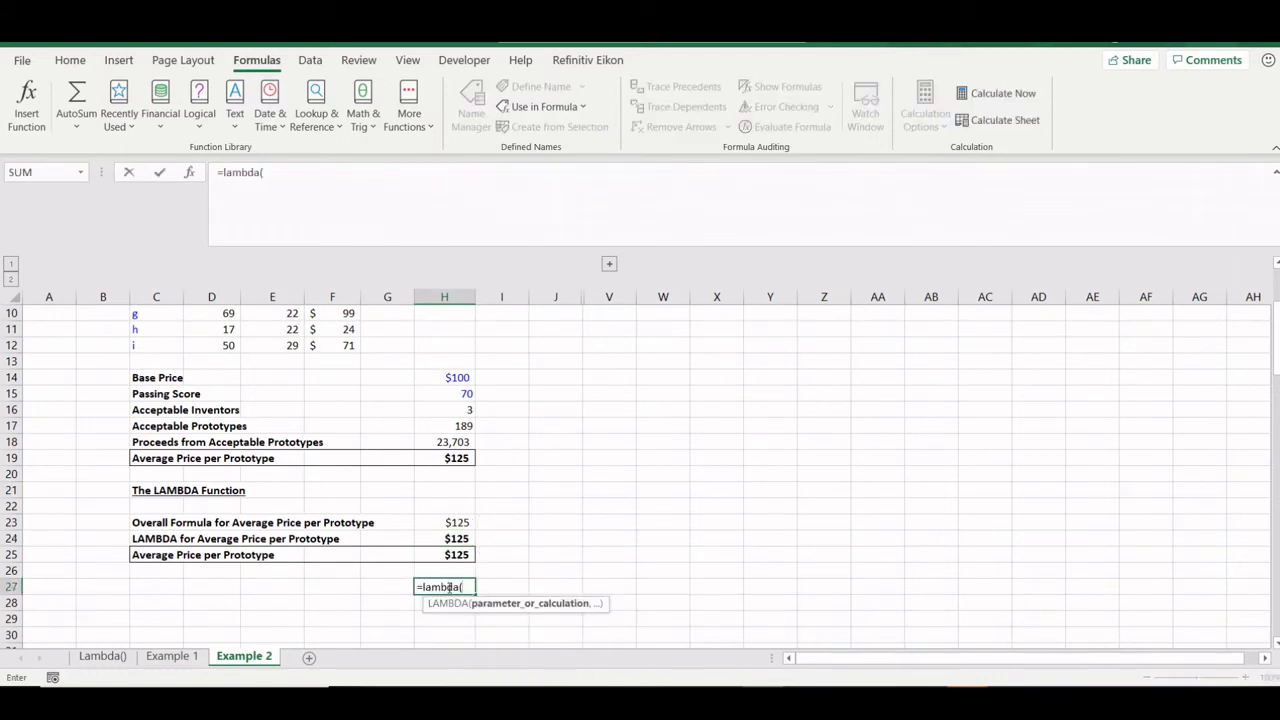
pyautogui.write('a,')
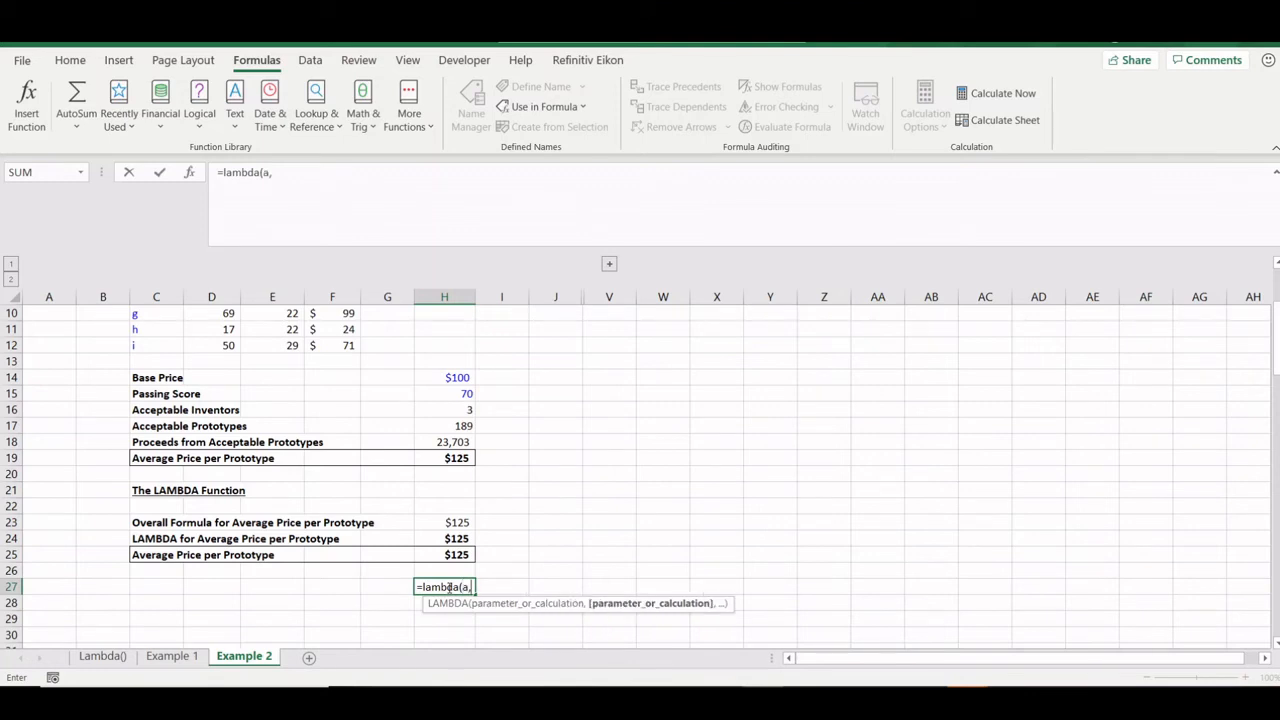
pyautogui.write('b,c,d,')
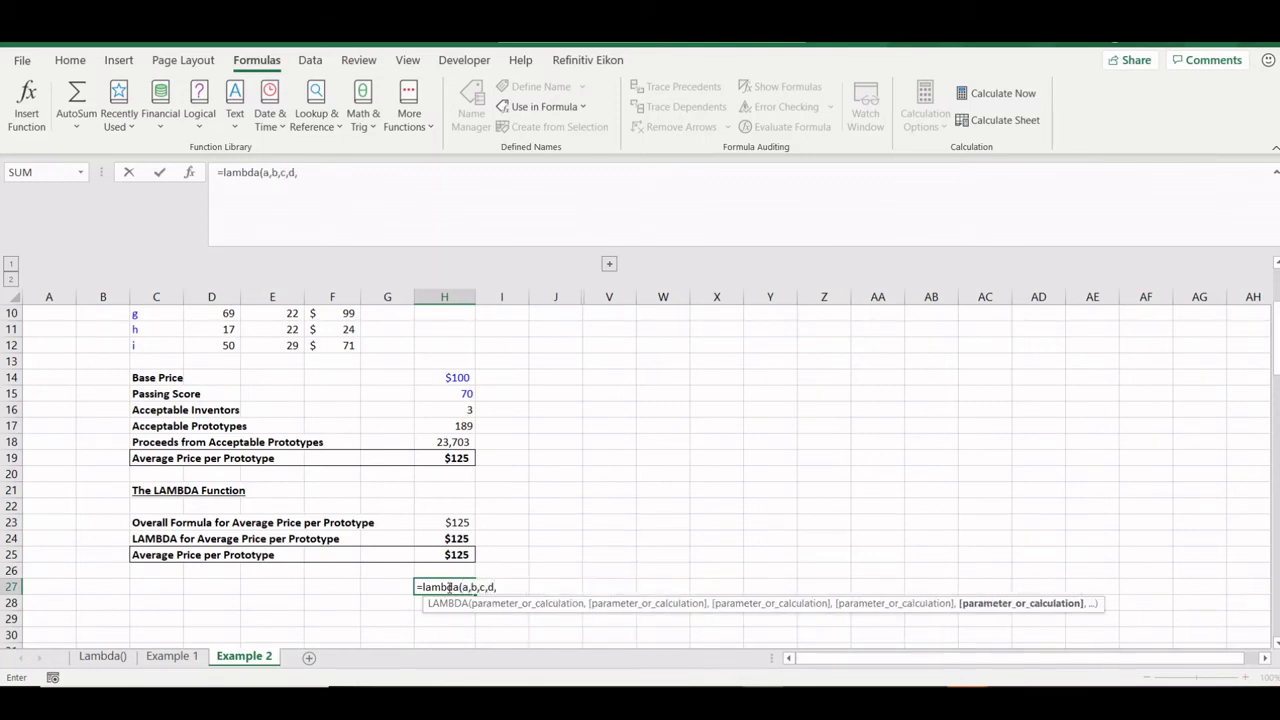
pyautogui.hotkey('ctrl', 'v')
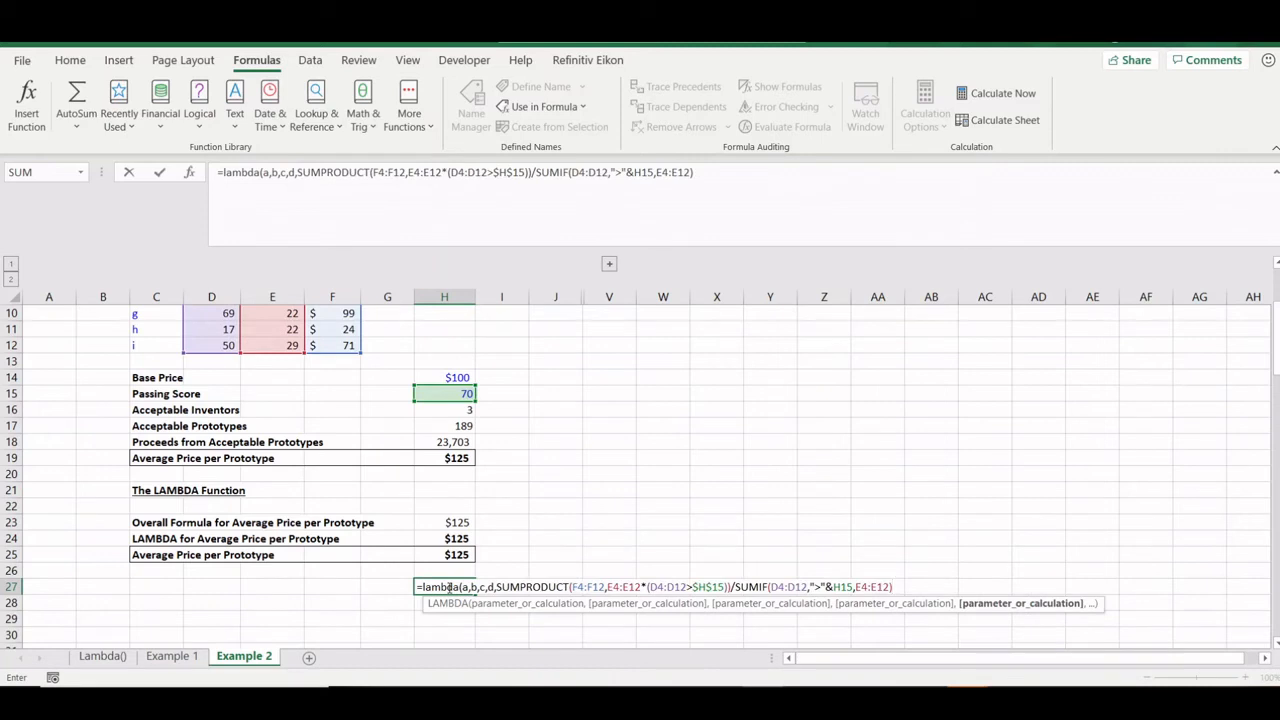
# - Wrap the SUMPRODUCT/SUMIF calculation in the H27 formula in IFERROR, with "No Acceptable Prototypes." as the error value
pyautogui.click(297, 172)
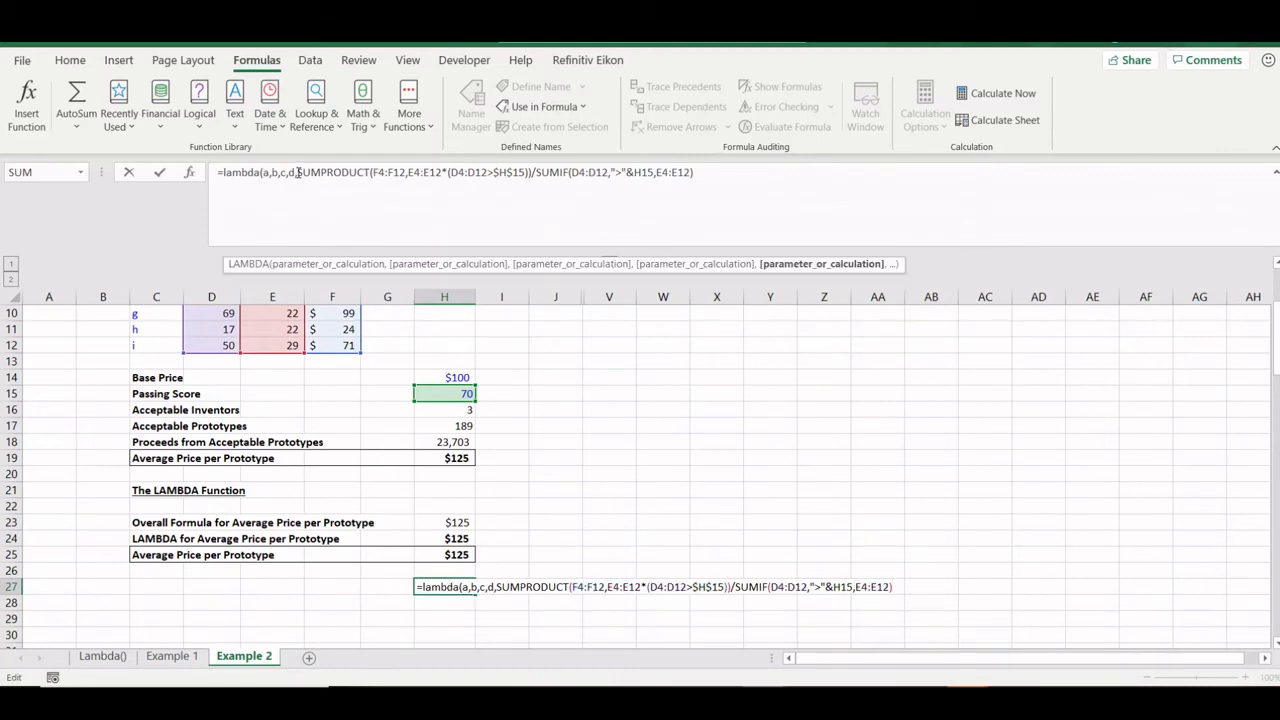
pyautogui.write('iferr')
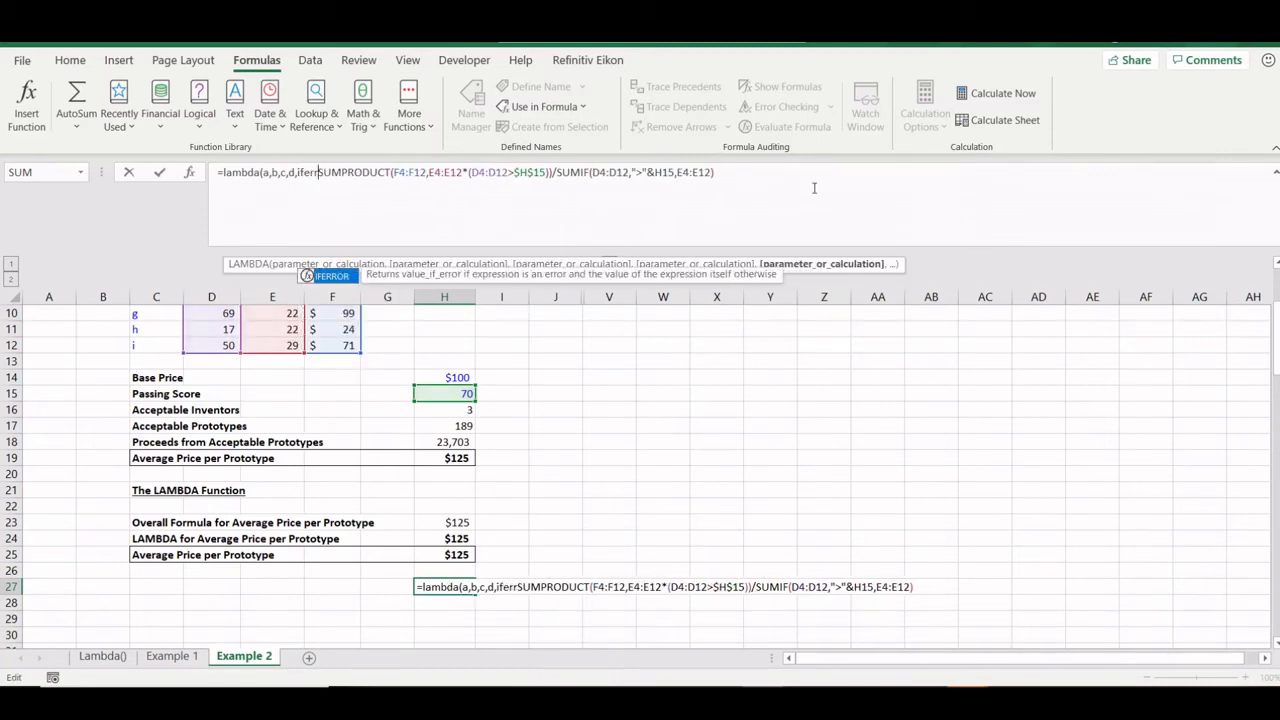
pyautogui.write('or')
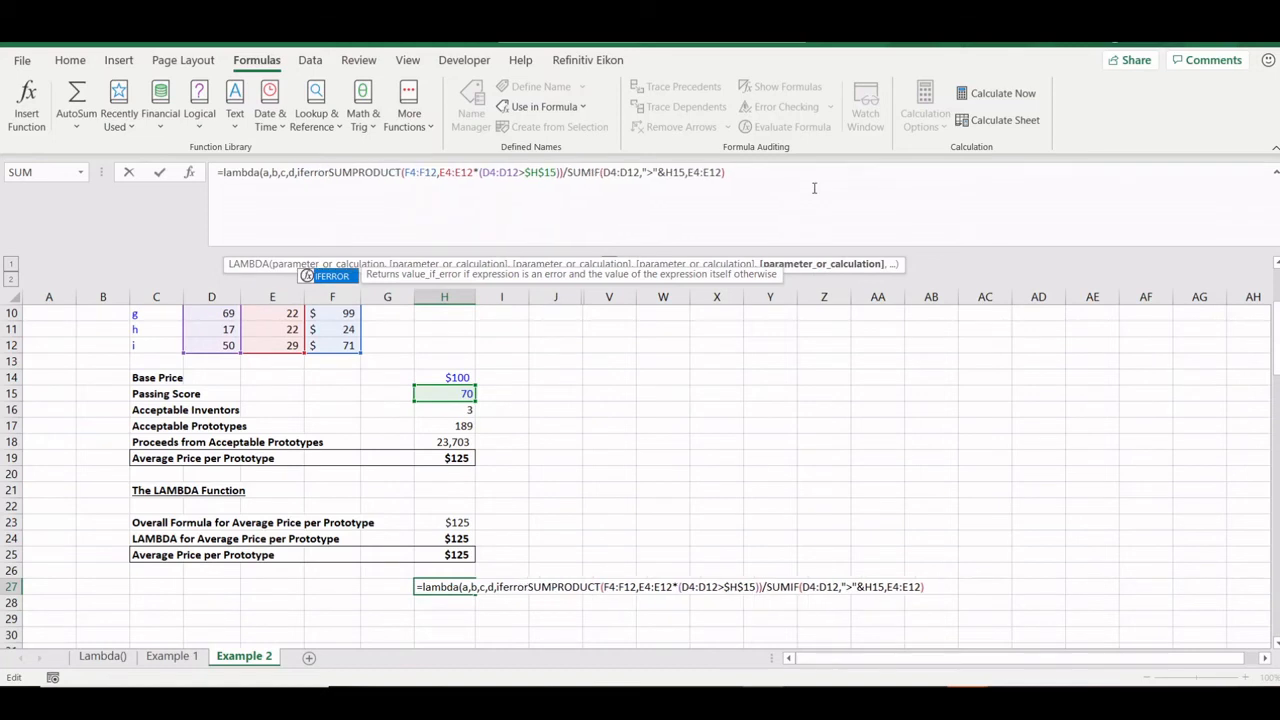
pyautogui.write('(')
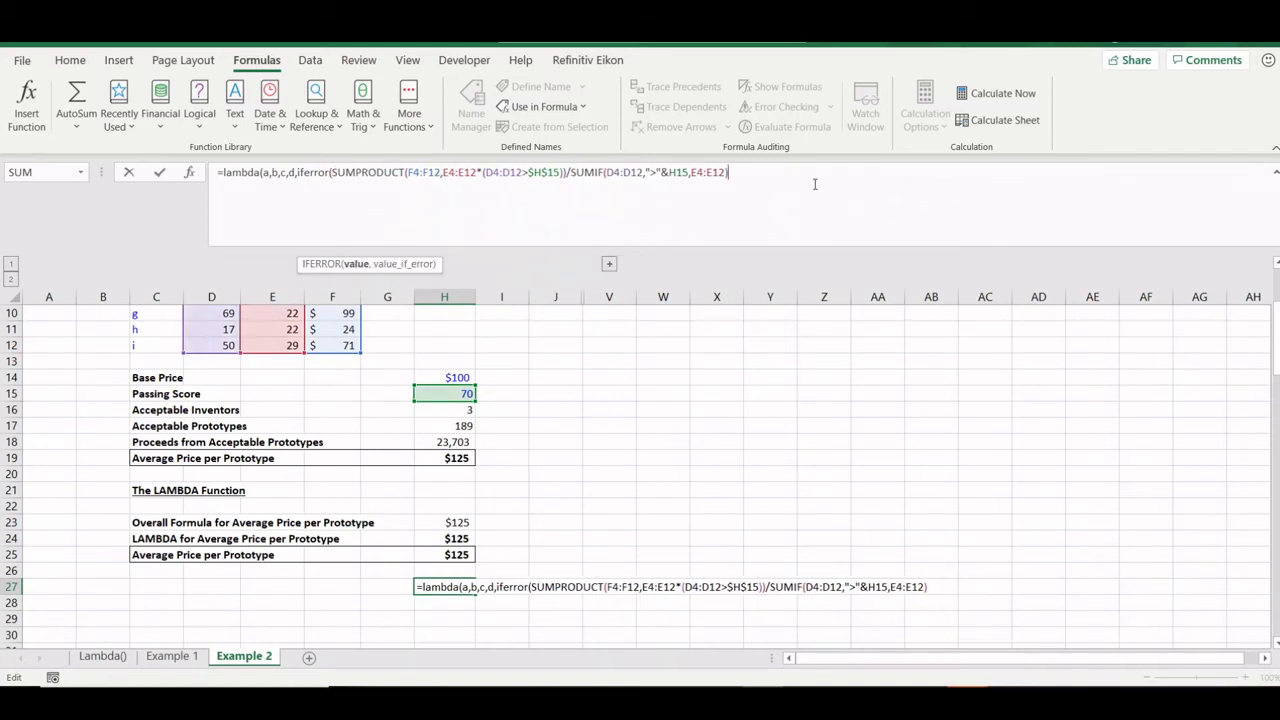
pyautogui.write(',"No Acc')
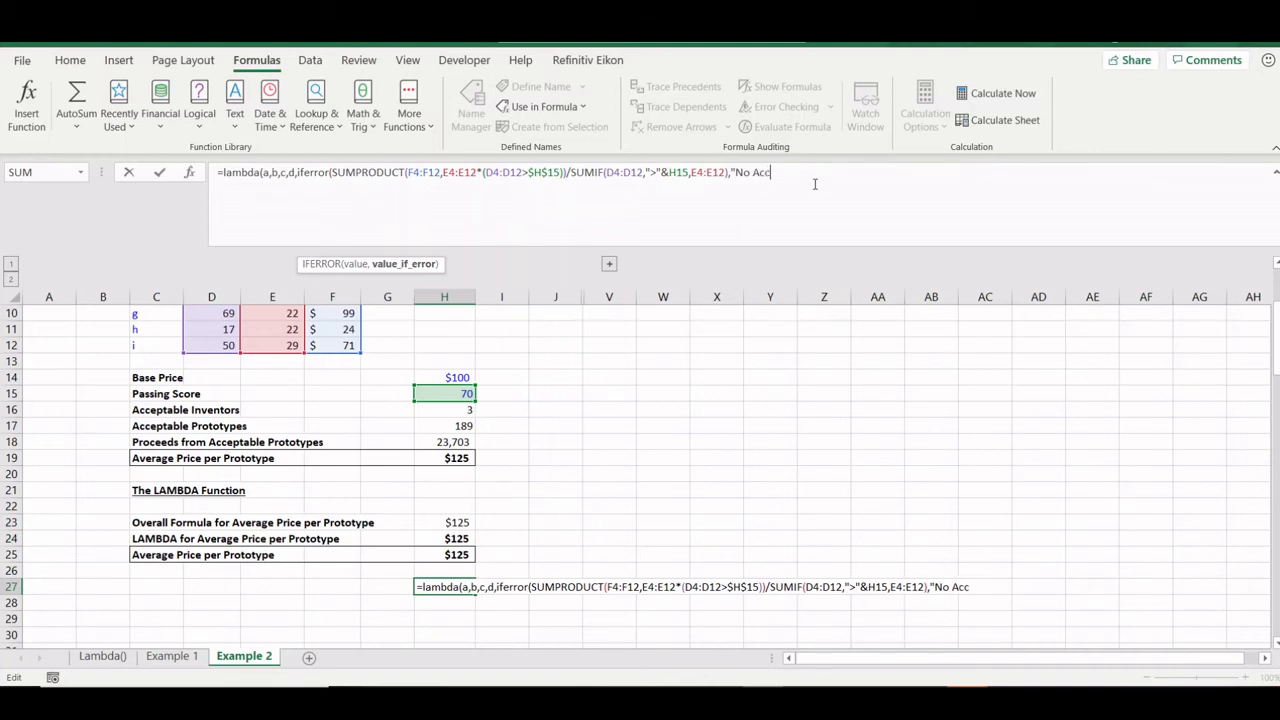
pyautogui.write('eptable Prototypes.')
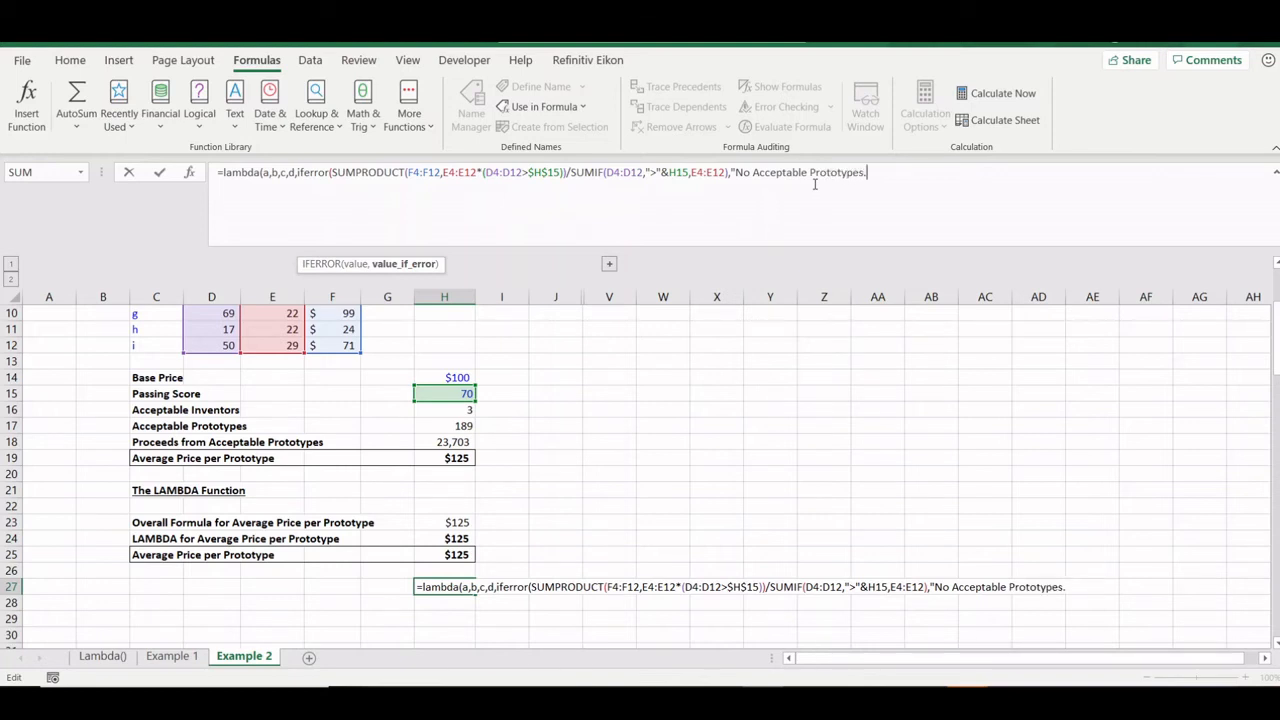
pyautogui.write('")')
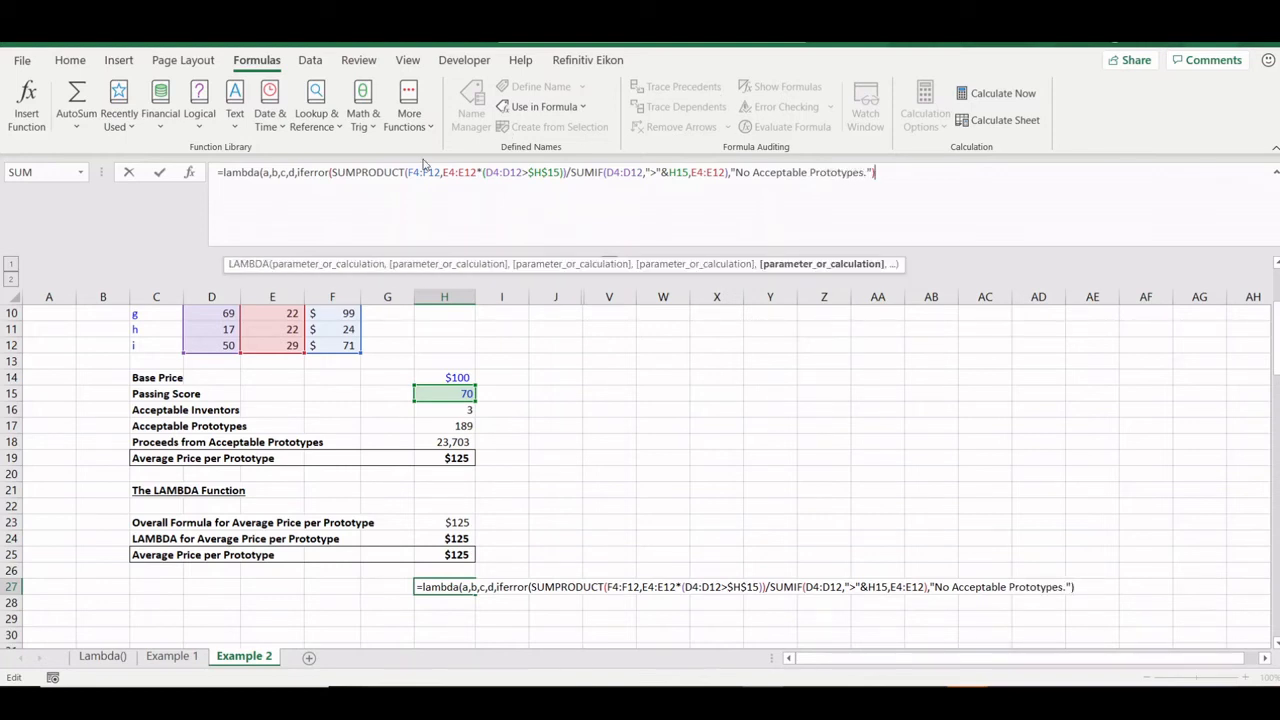
# - Replace the cell references inside SUMPRODUCT in the H27 formula with parameters, so it reads SUMPRODUCT(d,c*(b>a))
pyautogui.moveTo(440, 174); pyautogui.dragTo(413, 169)
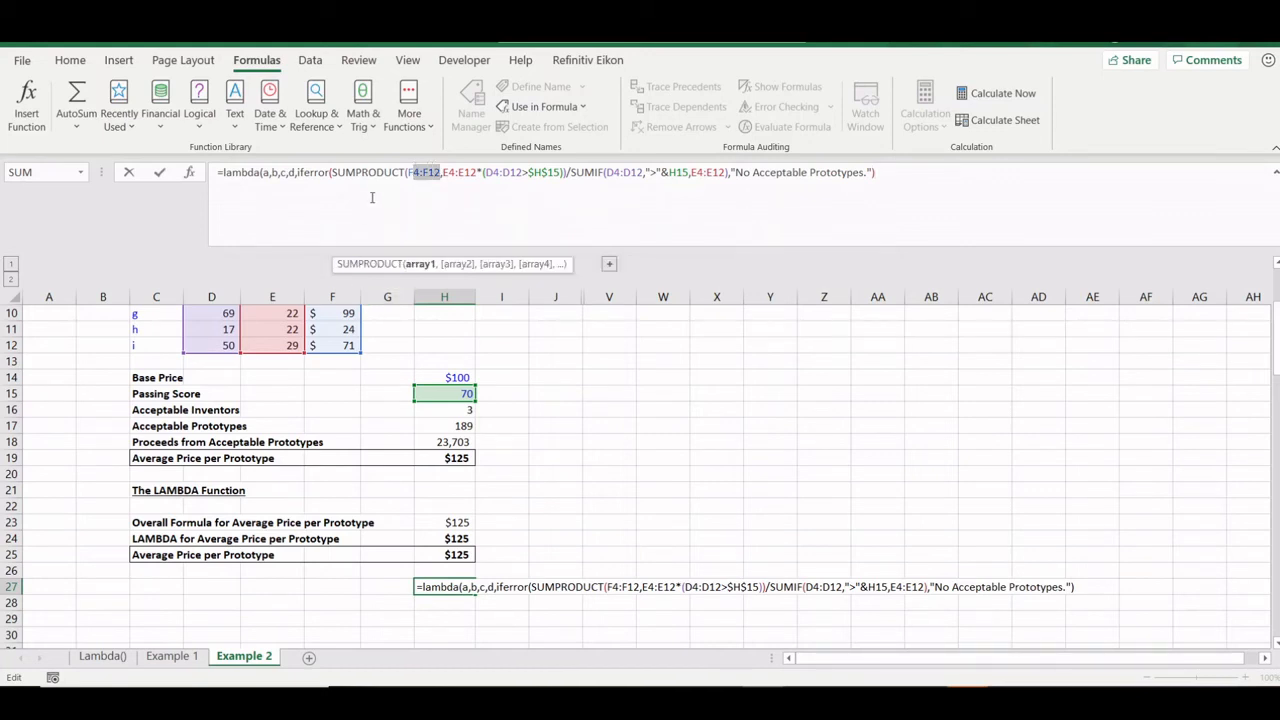
pyautogui.scroll(3, 340, 520)
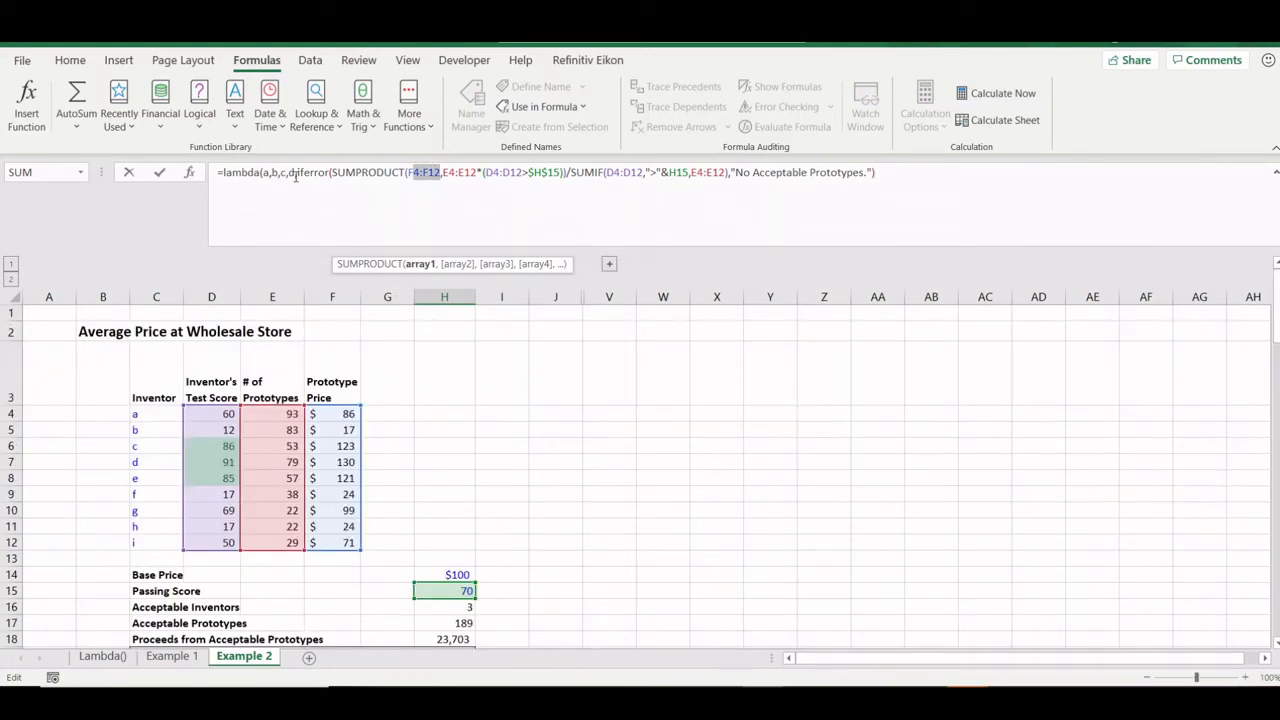
pyautogui.press('Delete')
pyautogui.press('Delete')
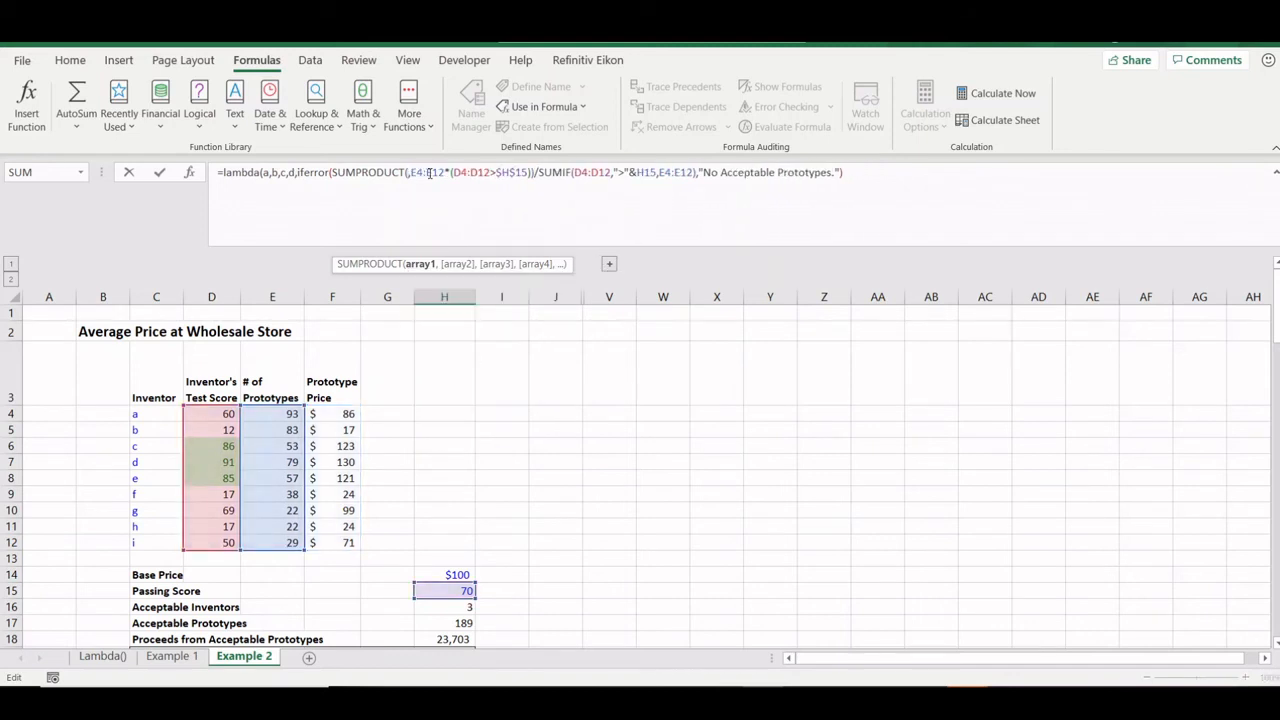
pyautogui.write('d')
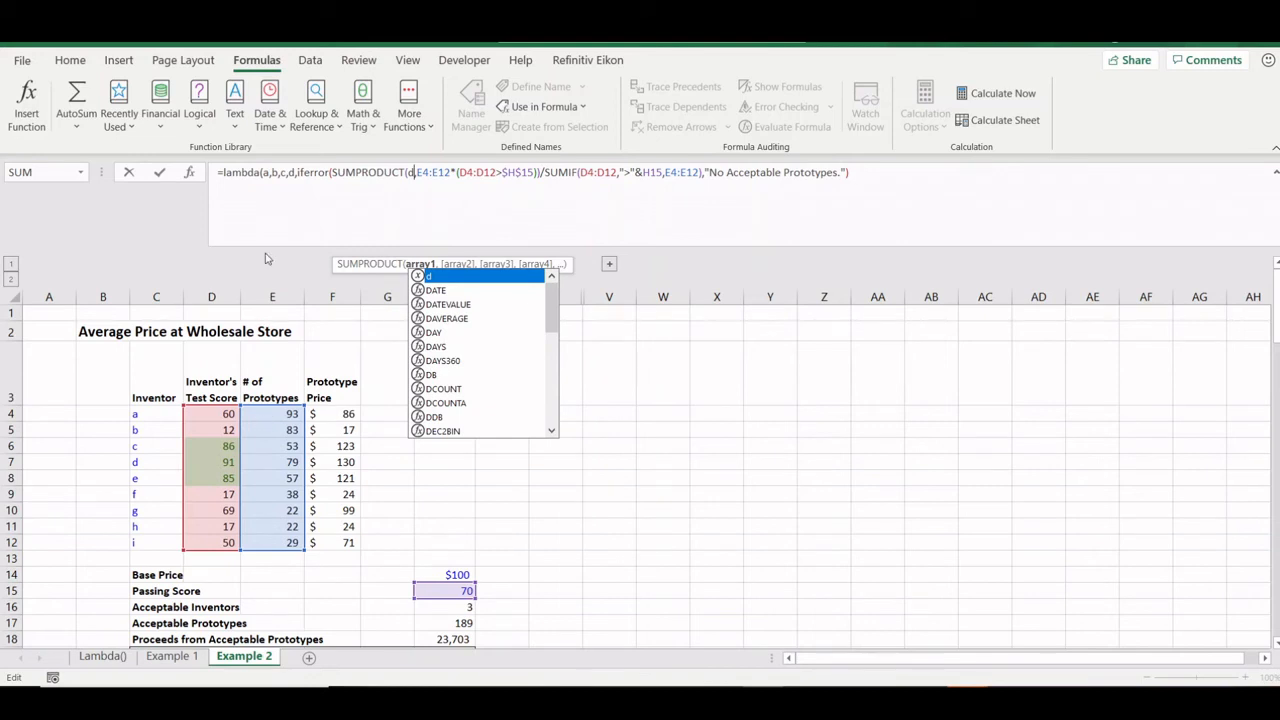
pyautogui.moveTo(453, 172); pyautogui.dragTo(420, 172)
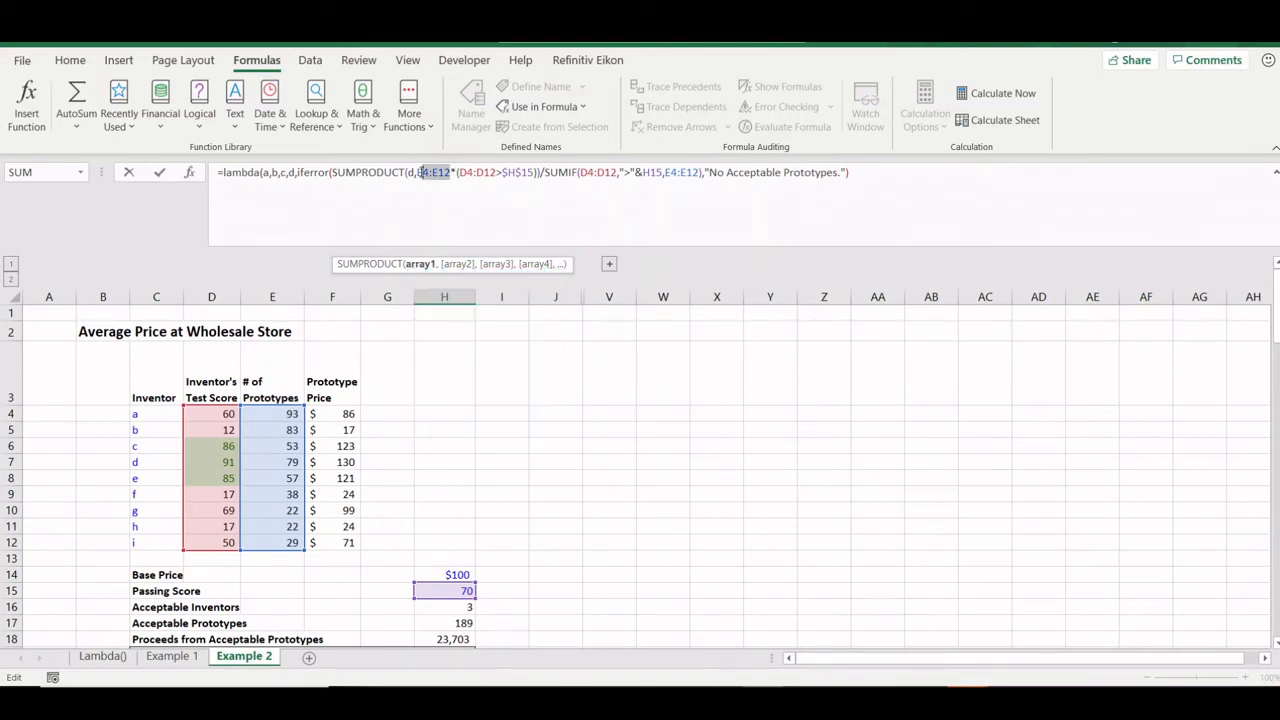
pyautogui.write('c')
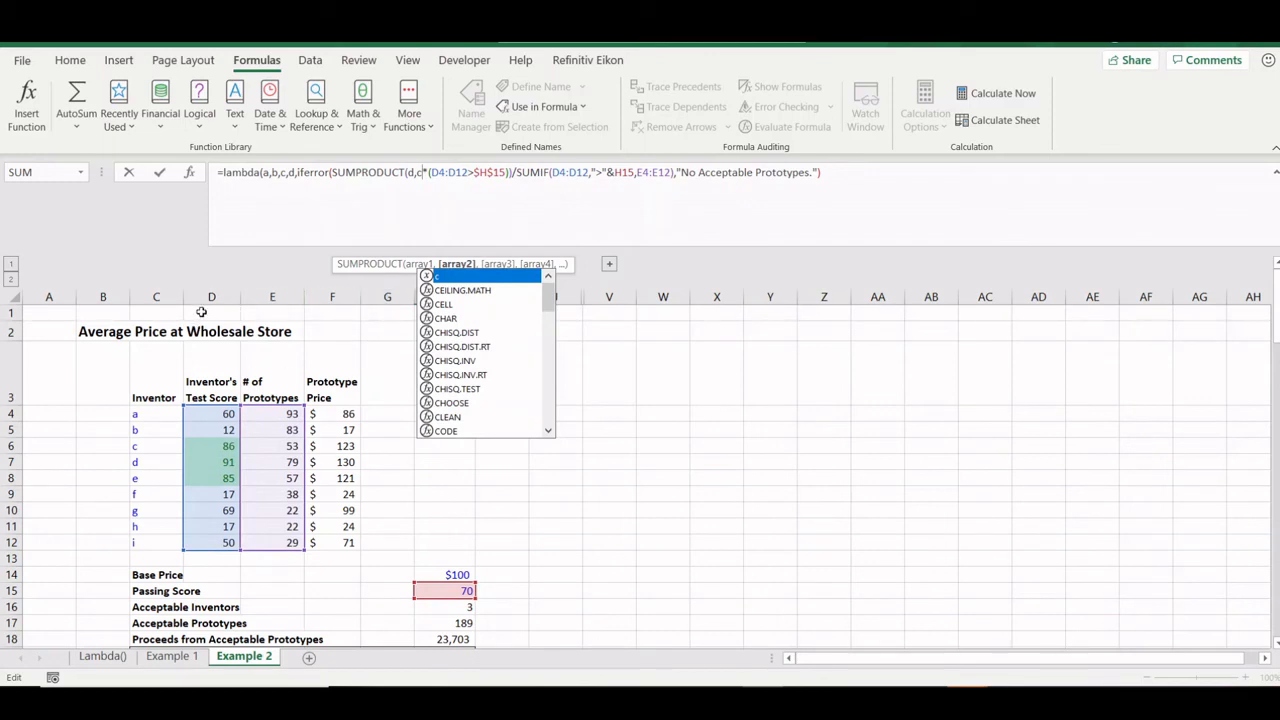
pyautogui.moveTo(467, 172)
pyautogui.mouseDown()
pyautogui.moveTo(431, 172)
pyautogui.moveTo(459, 172)
pyautogui.moveTo(446, 172)
pyautogui.mouseUp()
pyautogui.write('bd')
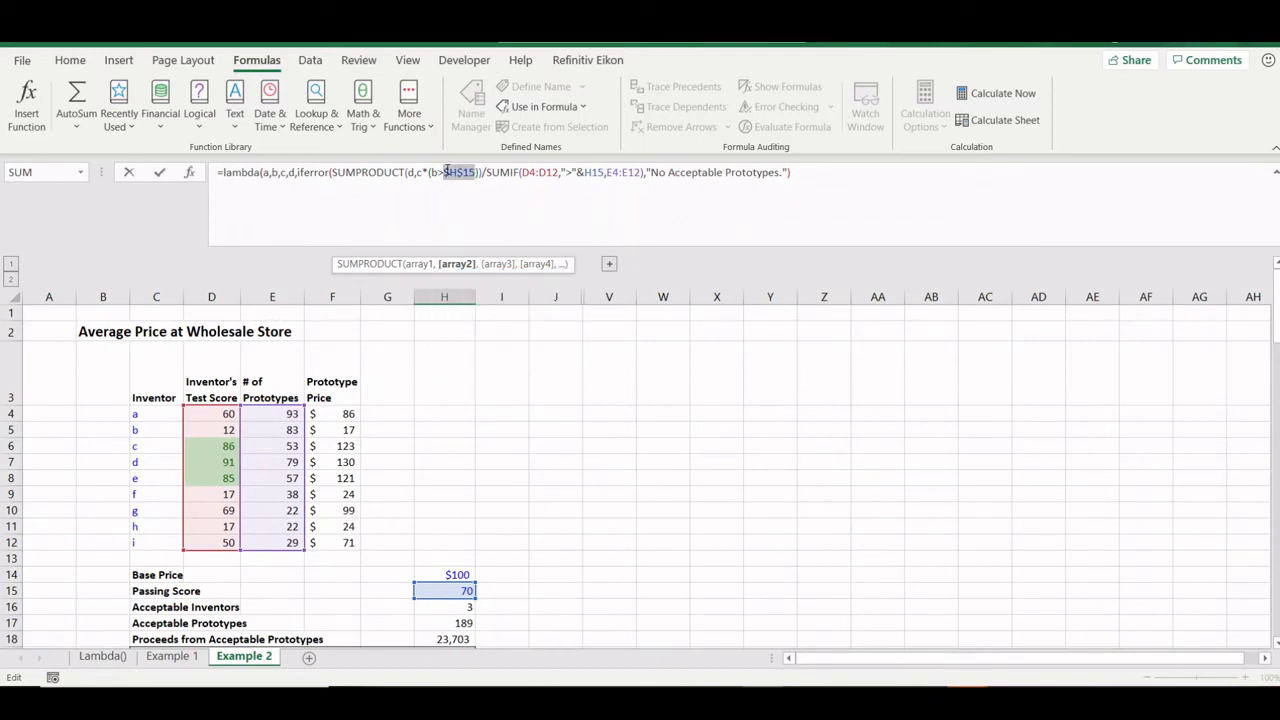
pyautogui.write('a')
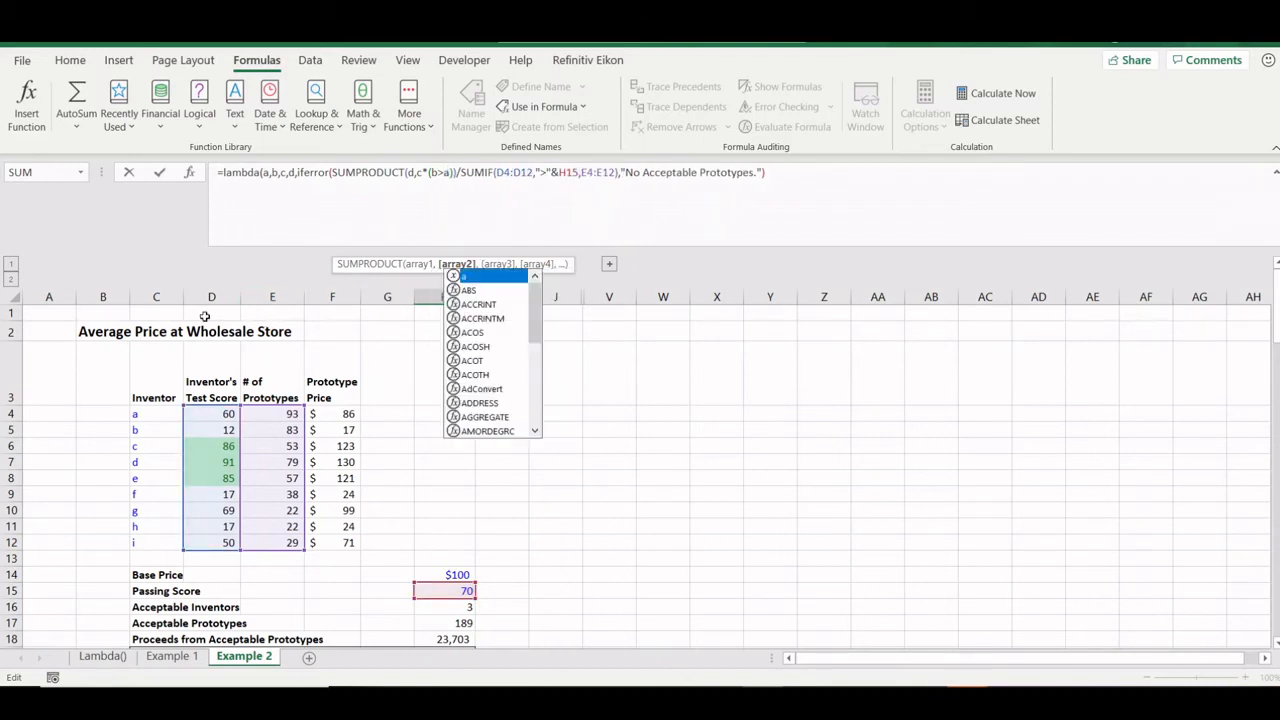
# - Replace the cell references inside SUMIF in the H27 formula with parameters, so it reads SUMIF(b,">"&a,c)
pyautogui.click(526, 172)
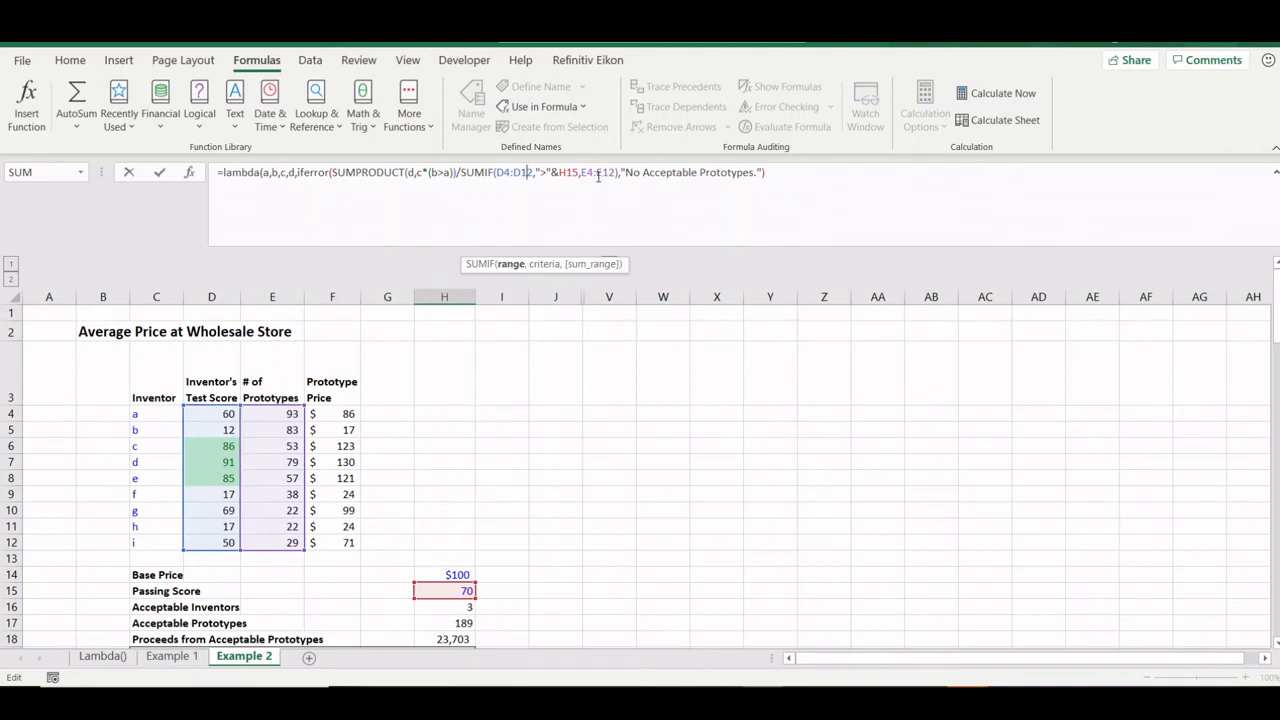
pyautogui.moveTo(532, 171); pyautogui.dragTo(502, 170)
pyautogui.press('BackSpace')
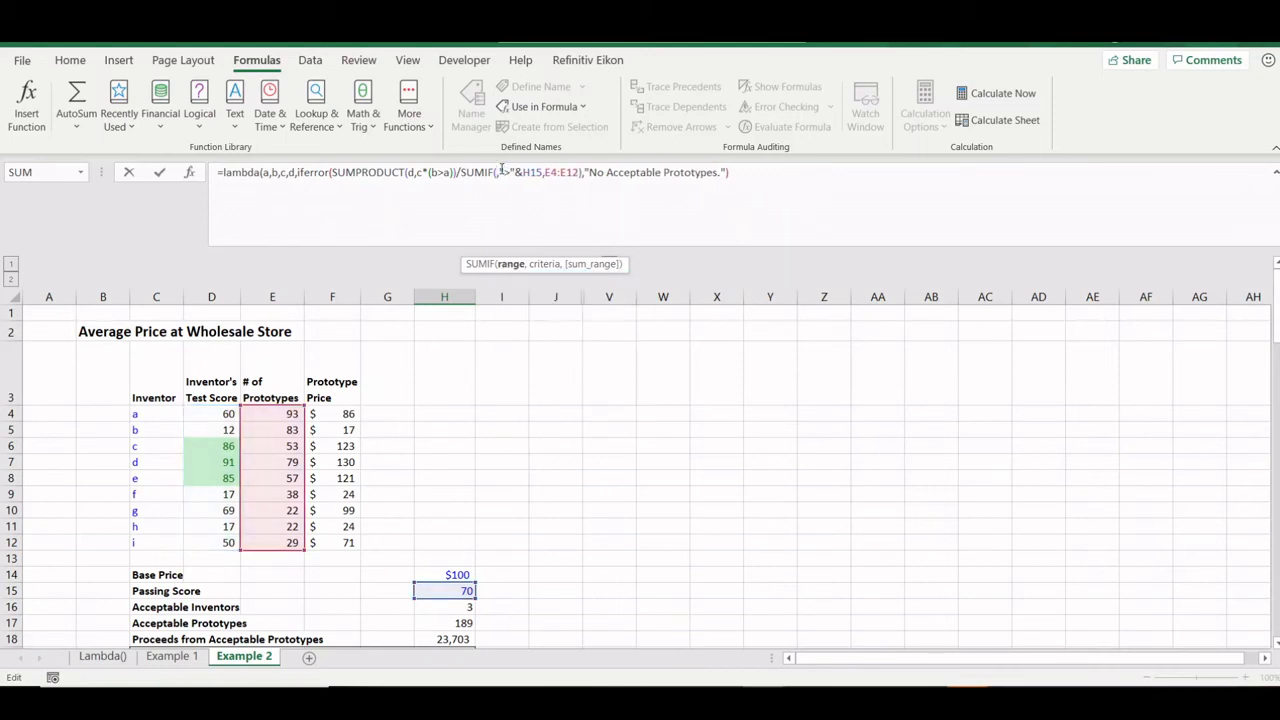
pyautogui.write('b')
pyautogui.click(547, 172)
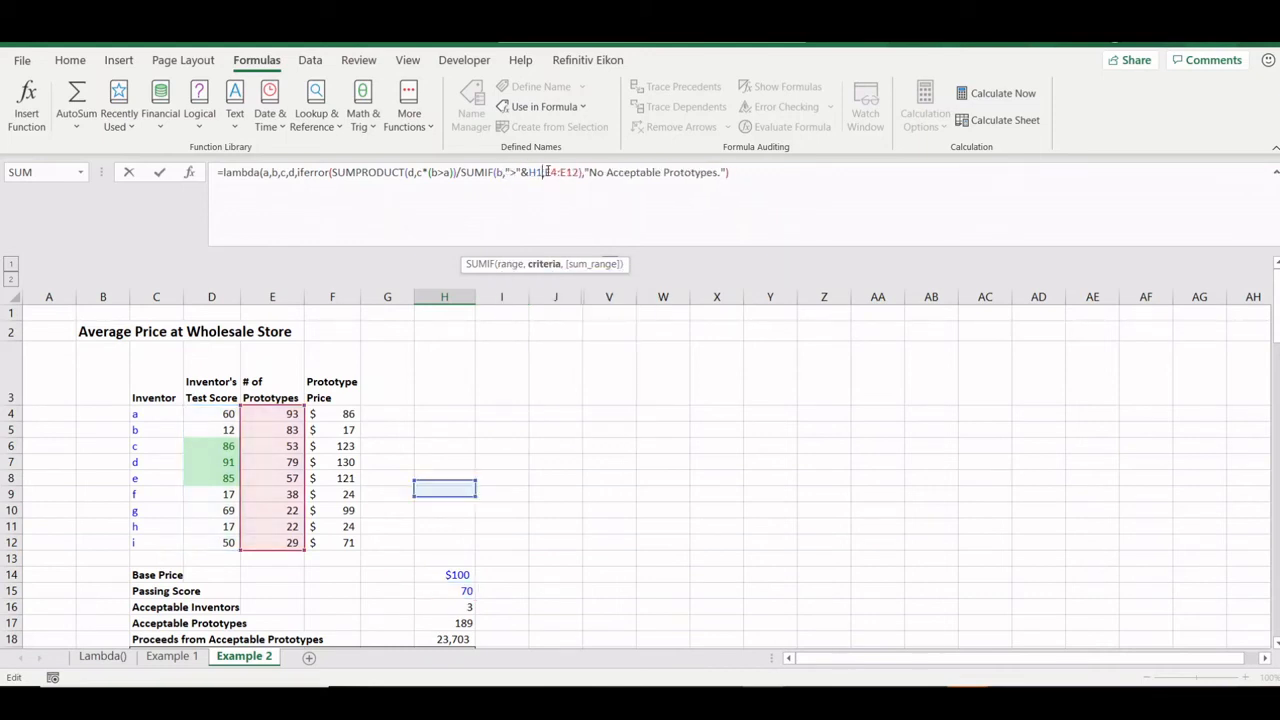
pyautogui.press('BackSpace')
pyautogui.press('BackSpace')
pyautogui.write('a')
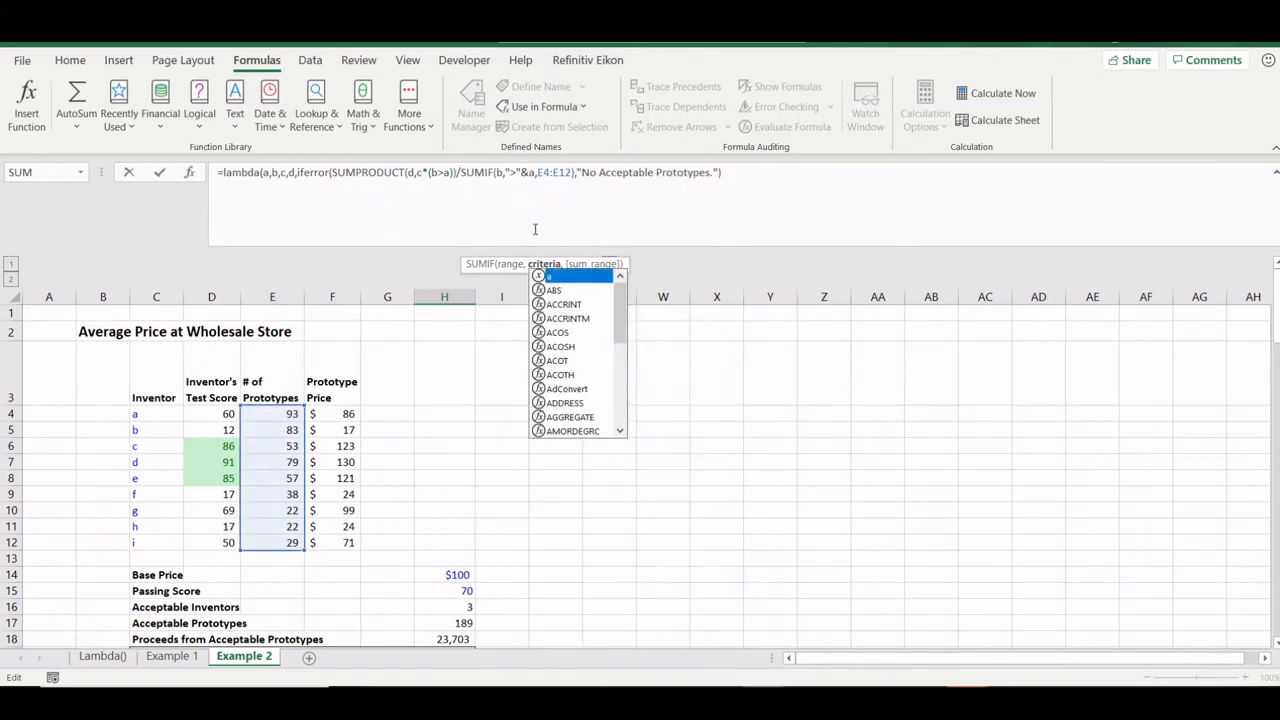
pyautogui.moveTo(570, 172); pyautogui.dragTo(538, 172)
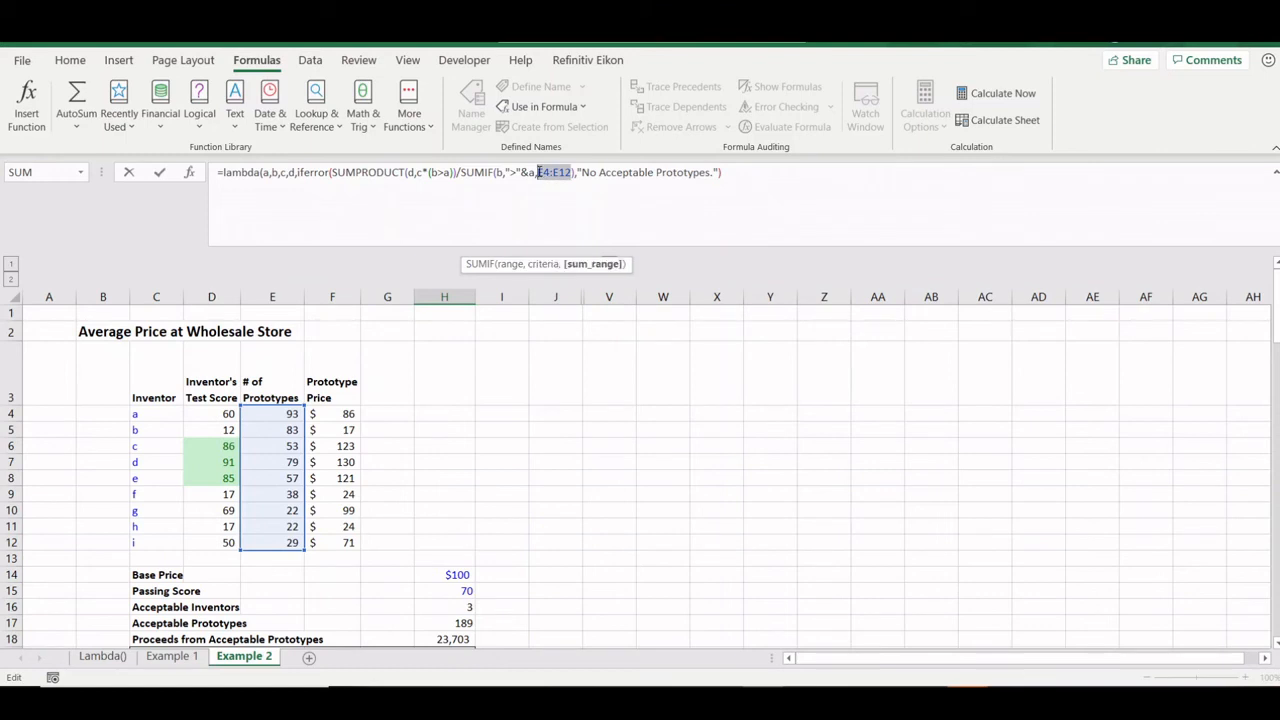
pyautogui.write('c')
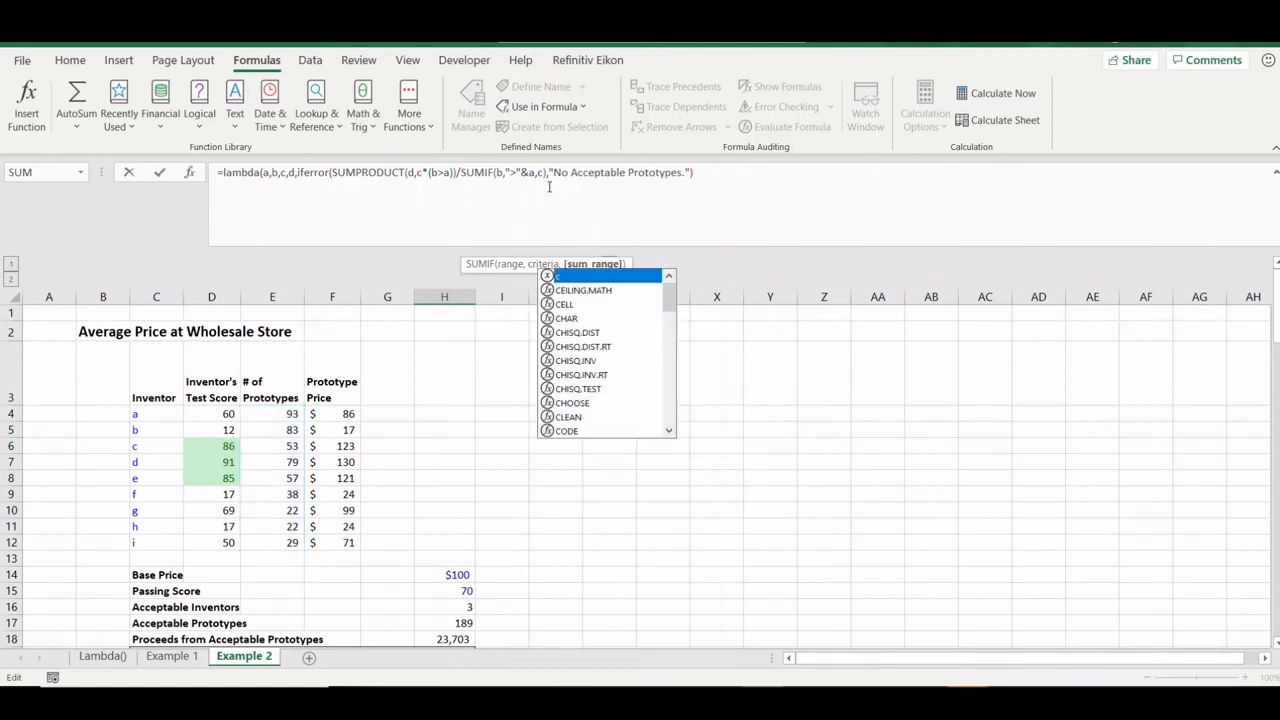
# - Close the LAMBDA in H27, append the arguments (H15,D4:D12,E4:E12,F4:F12) and enter the formula
pyautogui.click(727, 178)
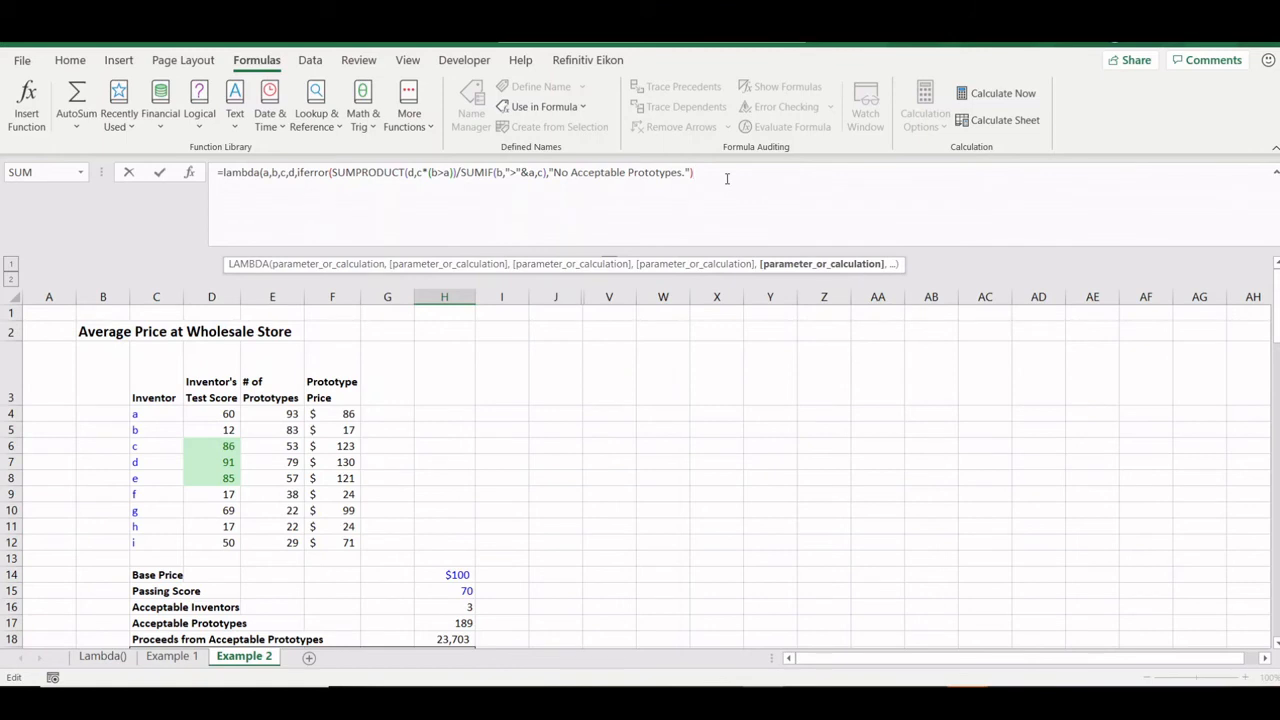
pyautogui.write(')(')
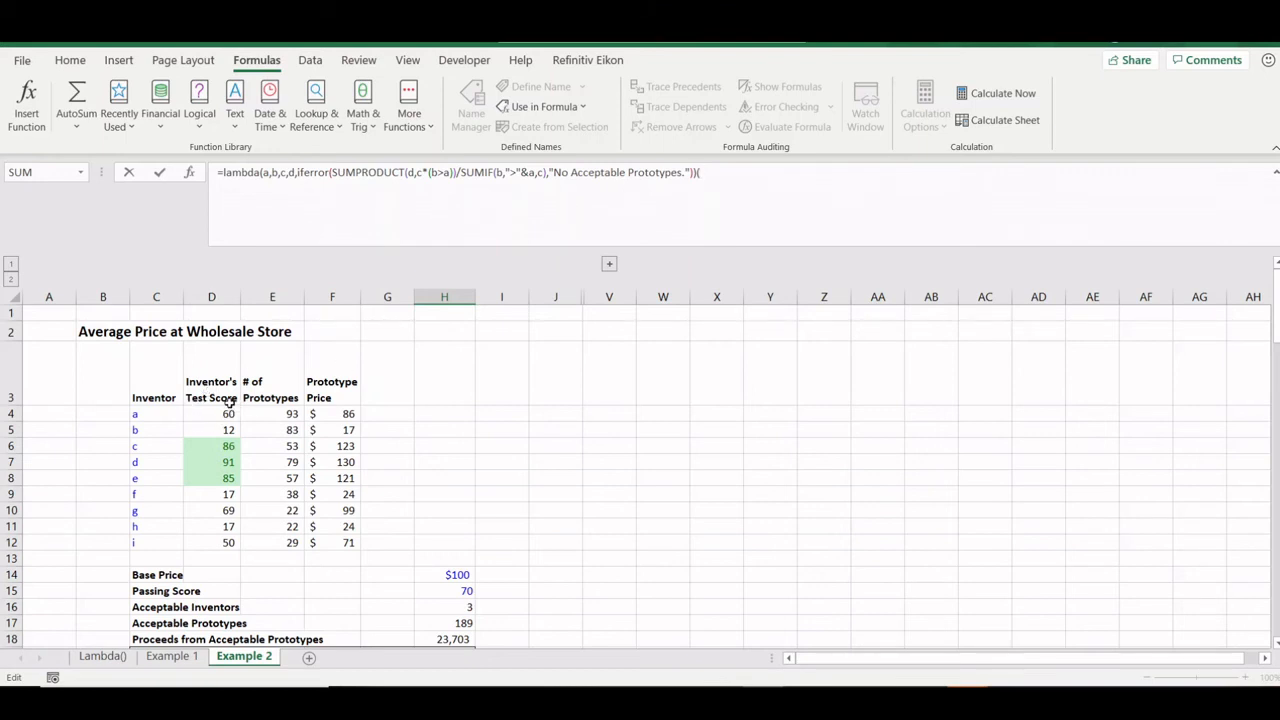
pyautogui.click(448, 593)
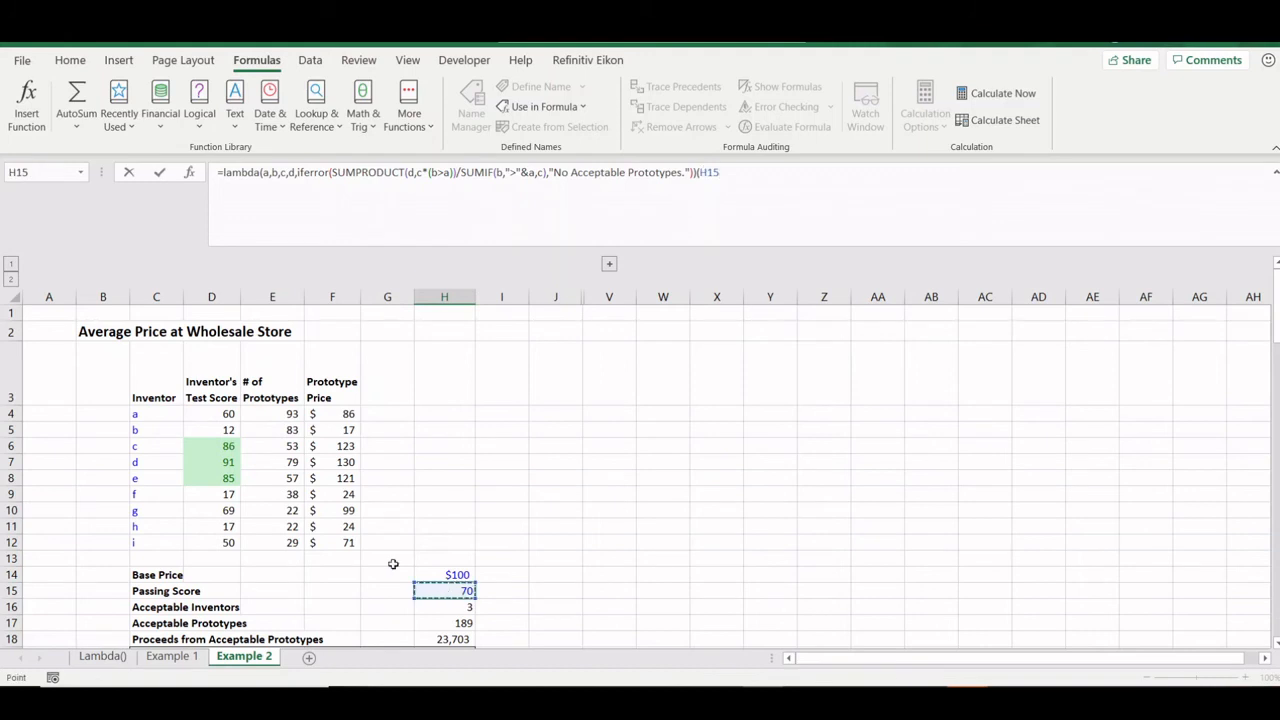
pyautogui.write(',')
pyautogui.moveTo(211, 416); pyautogui.dragTo(206, 546)
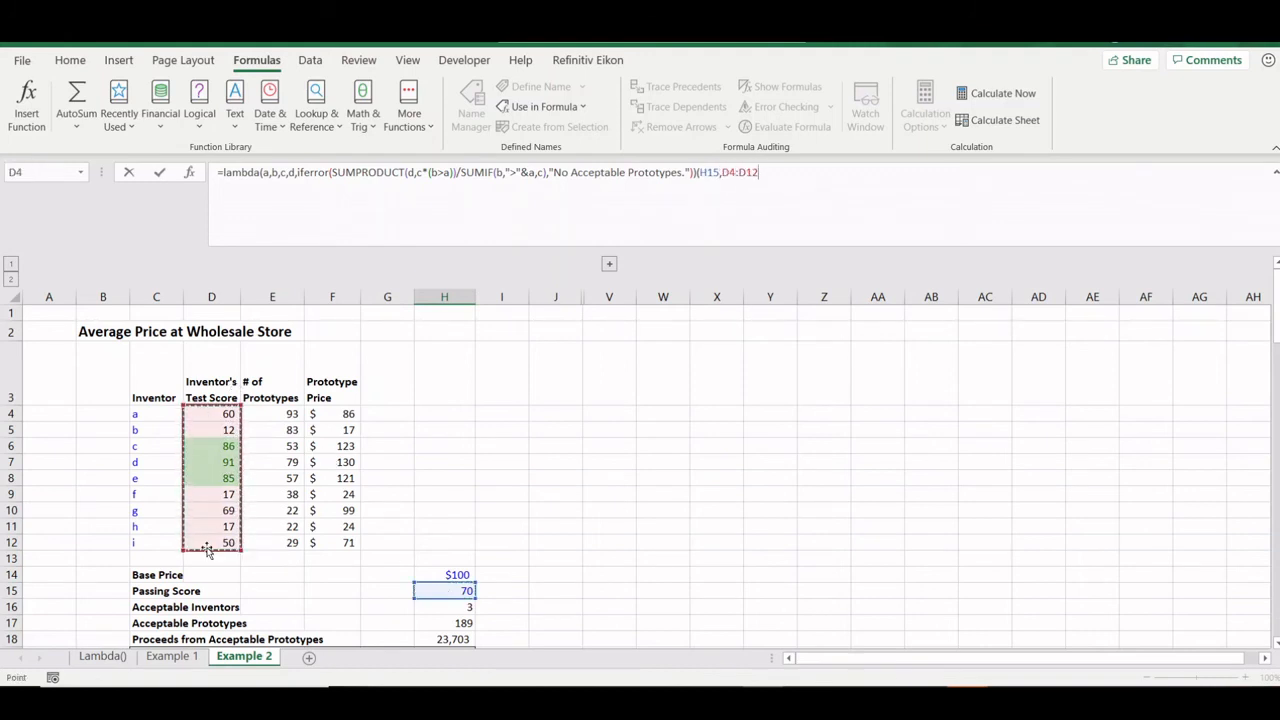
pyautogui.write(',')
pyautogui.moveTo(275, 413); pyautogui.dragTo(266, 546)
pyautogui.write(',')
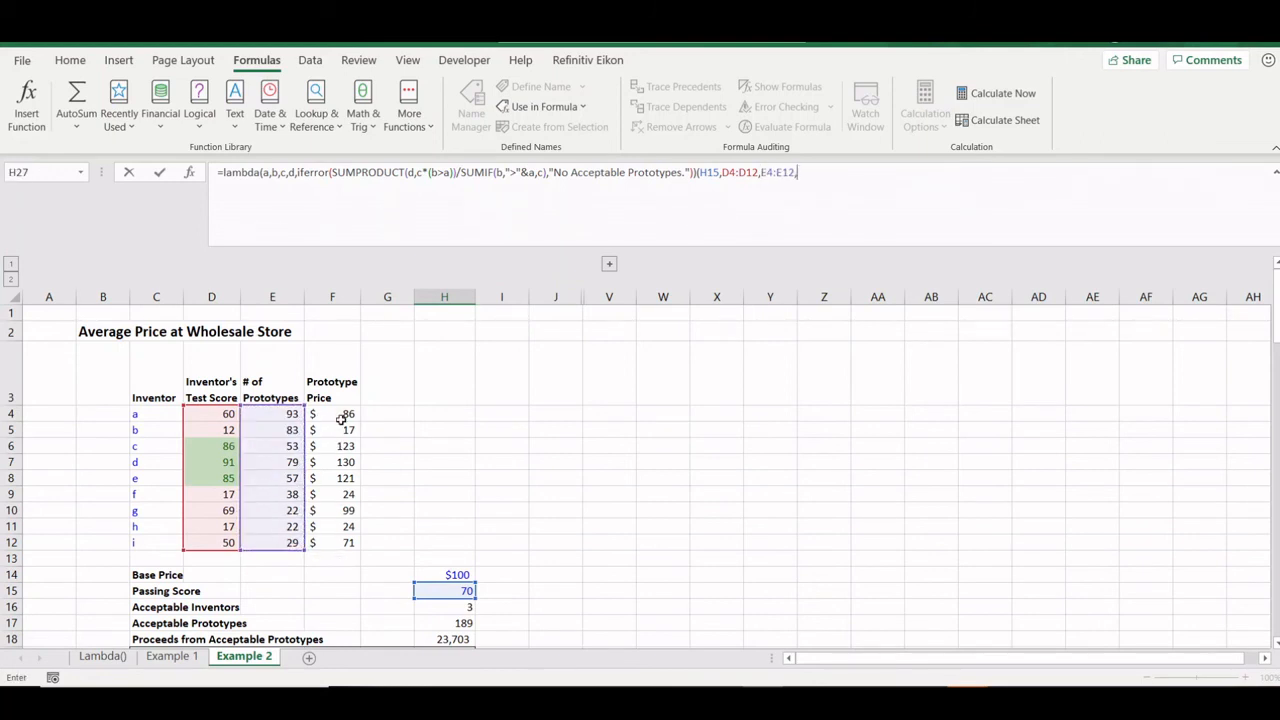
pyautogui.moveTo(341, 418); pyautogui.dragTo(345, 548)
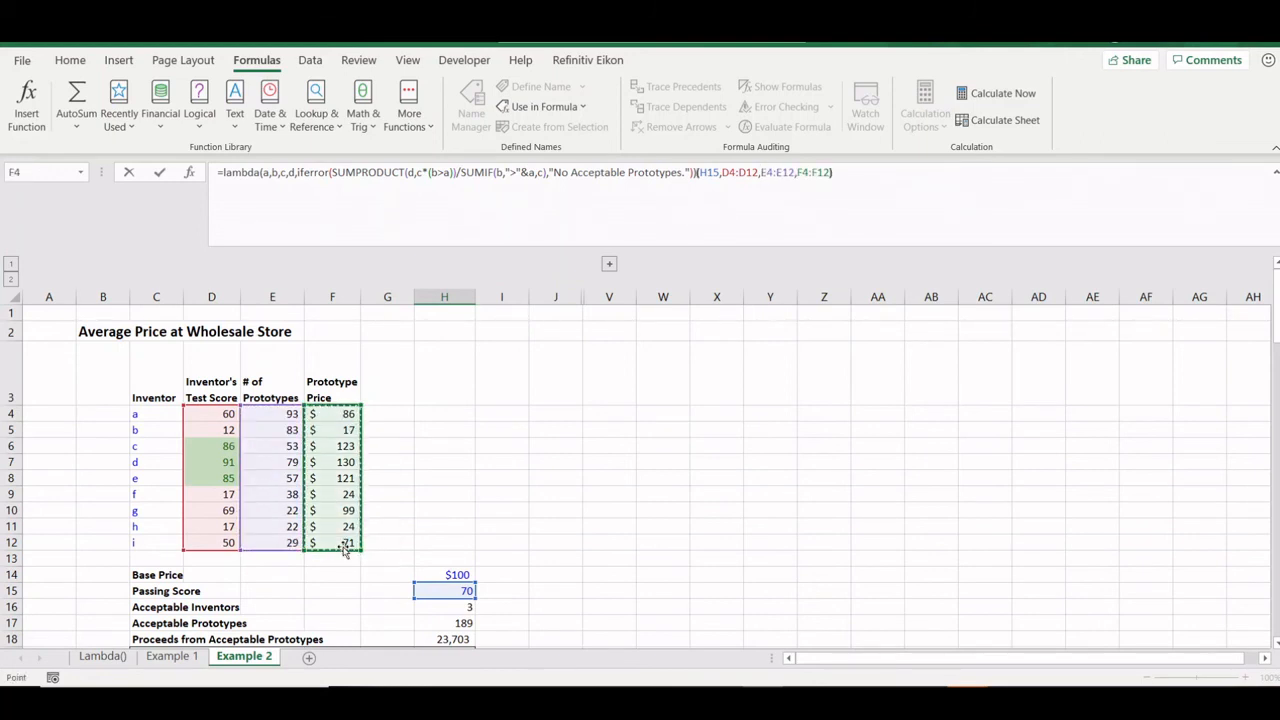
pyautogui.click(344, 178)
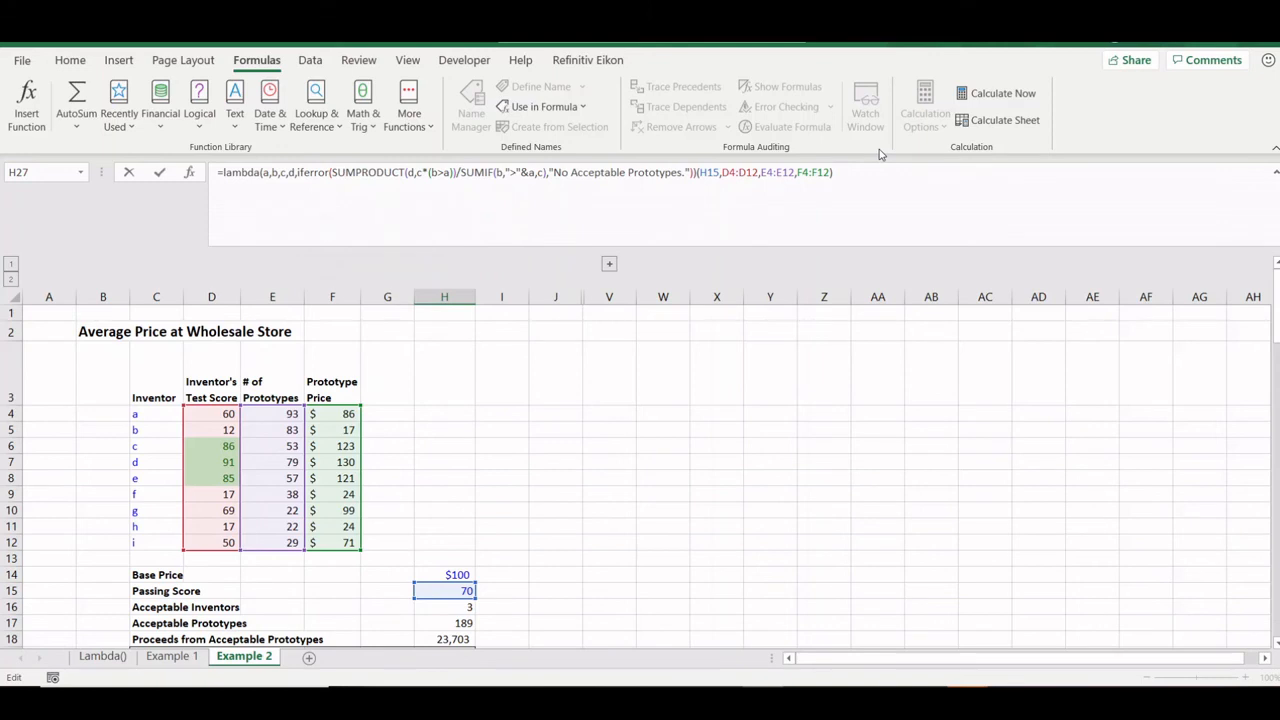
pyautogui.press('Return')
# - Compare H27 with the AveragePrice formula in H25, and clear the trial formula from H27
pyautogui.click(917, 310)
pyautogui.press('Up')
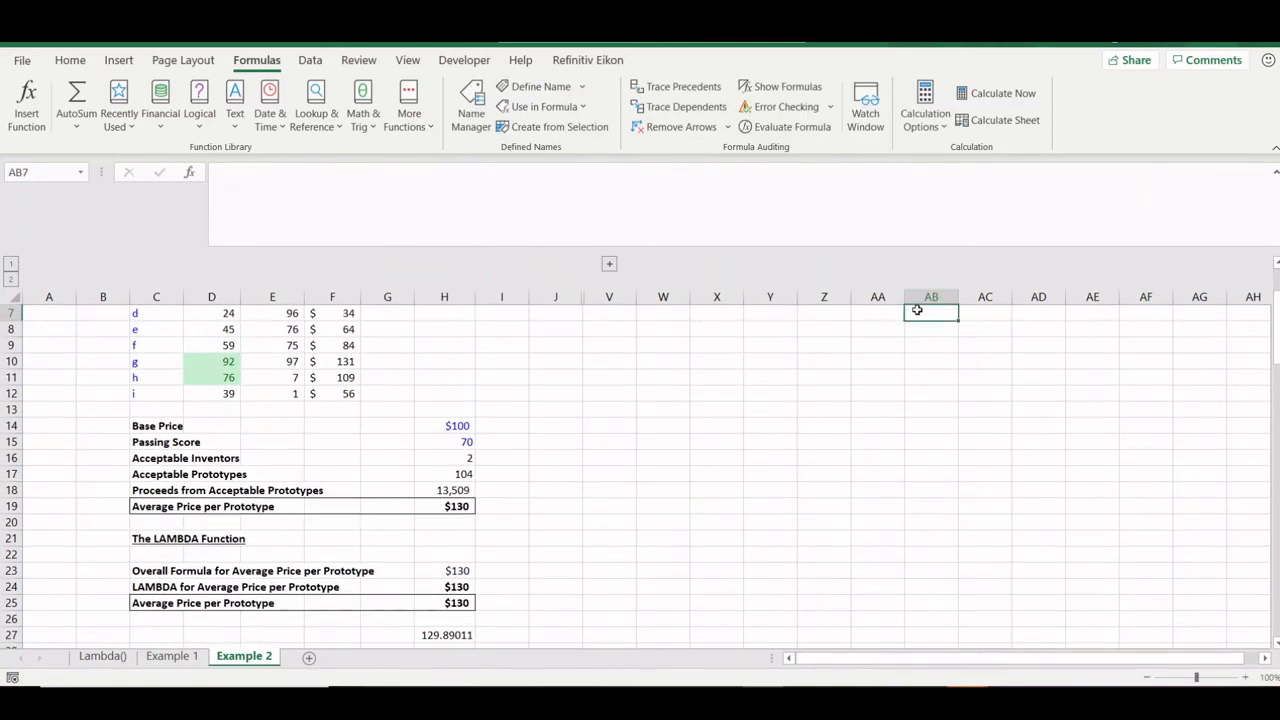
pyautogui.click(450, 635)
pyautogui.click(455, 604)
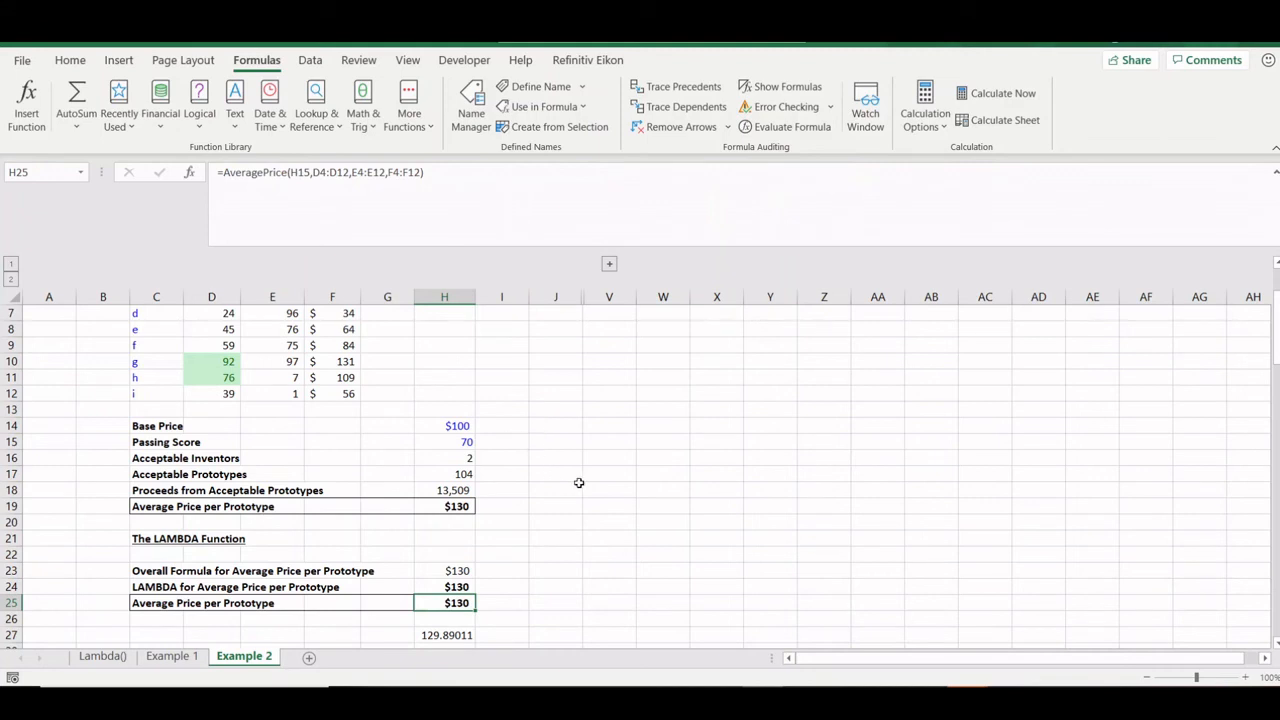
pyautogui.press('Down')
pyautogui.press('Down')
pyautogui.press('Delete')
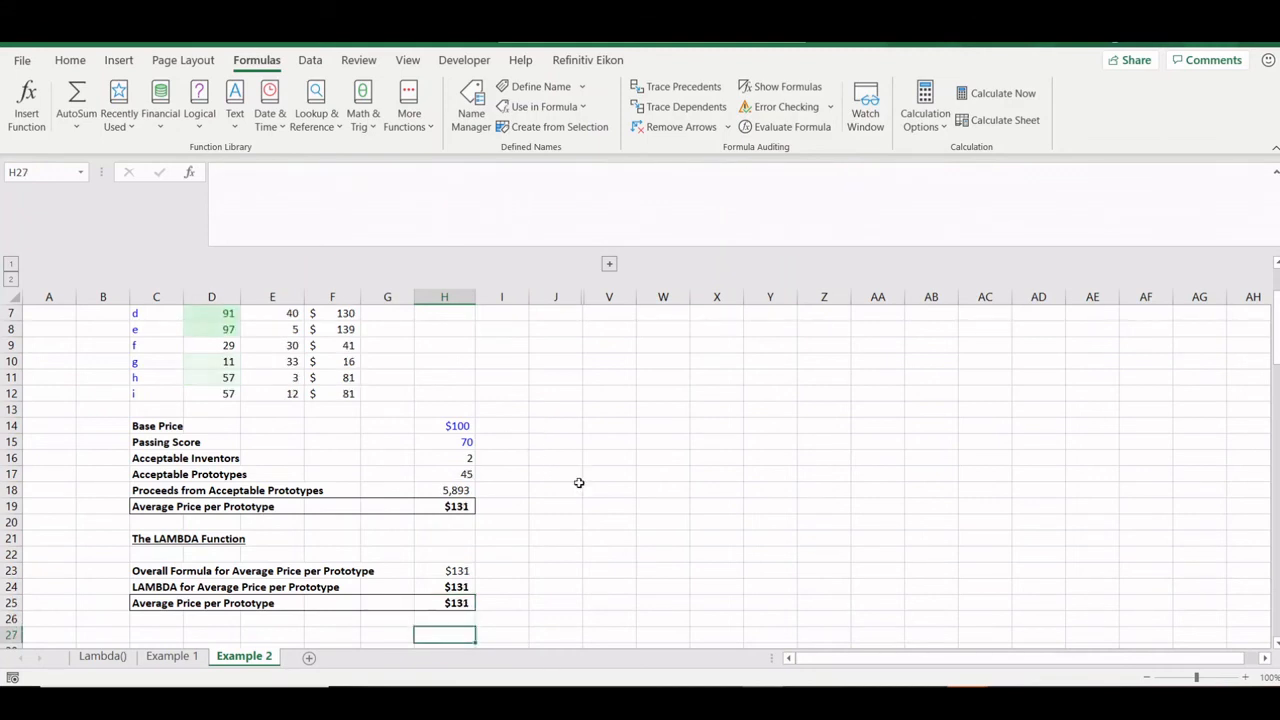
# - Highlight the LAMBDA definition in H24 up to its trailing cell arguments, and leave the formula as is
pyautogui.press('Up')
pyautogui.press('Up')
pyautogui.press('Up')
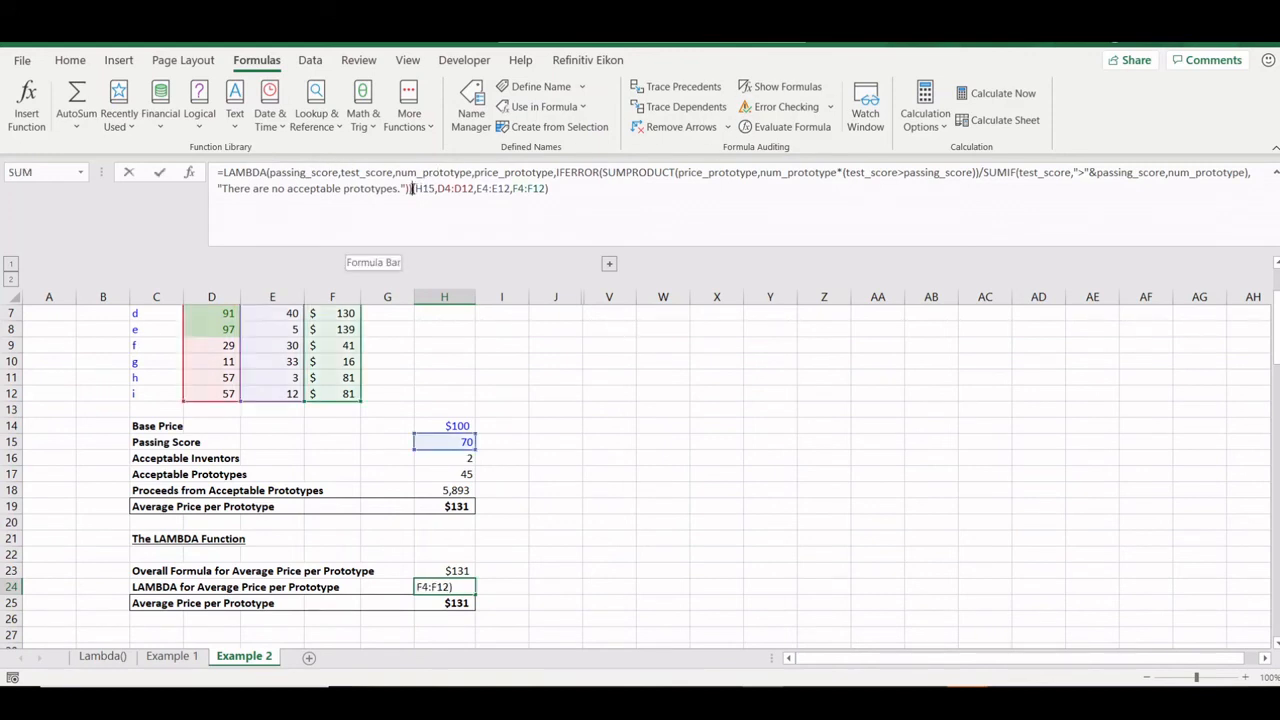
pyautogui.moveTo(413, 188); pyautogui.dragTo(207, 172)
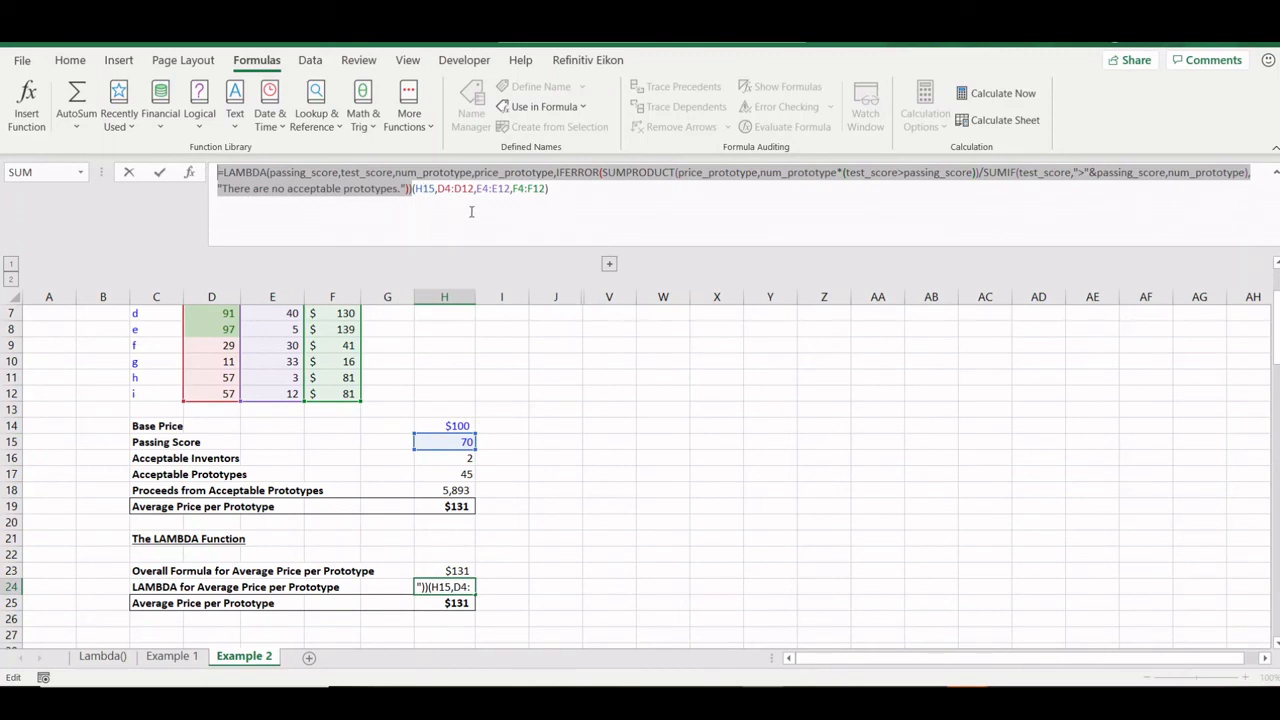
pyautogui.press('Escape')
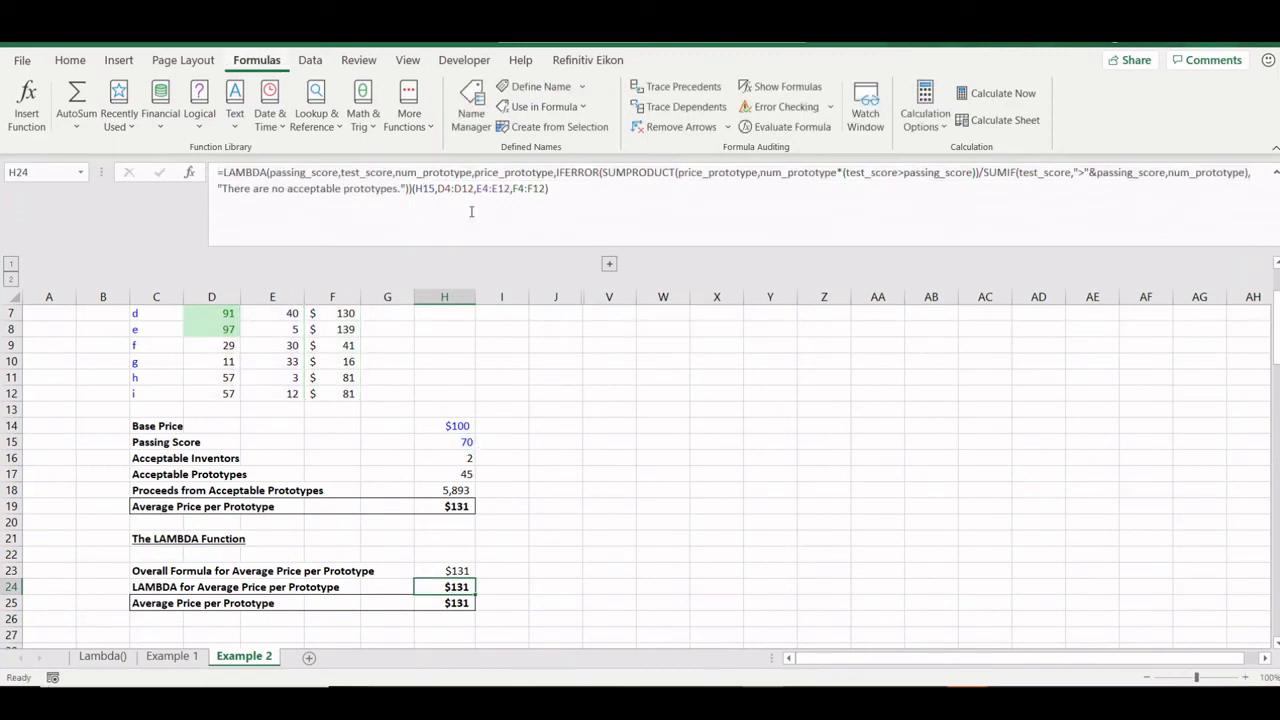
# - Review the AveragePrice name's comment, highlight its Average_Price definition sentence, and close the name definitions without changing anything
pyautogui.hotkey('ctrl', 'F3')
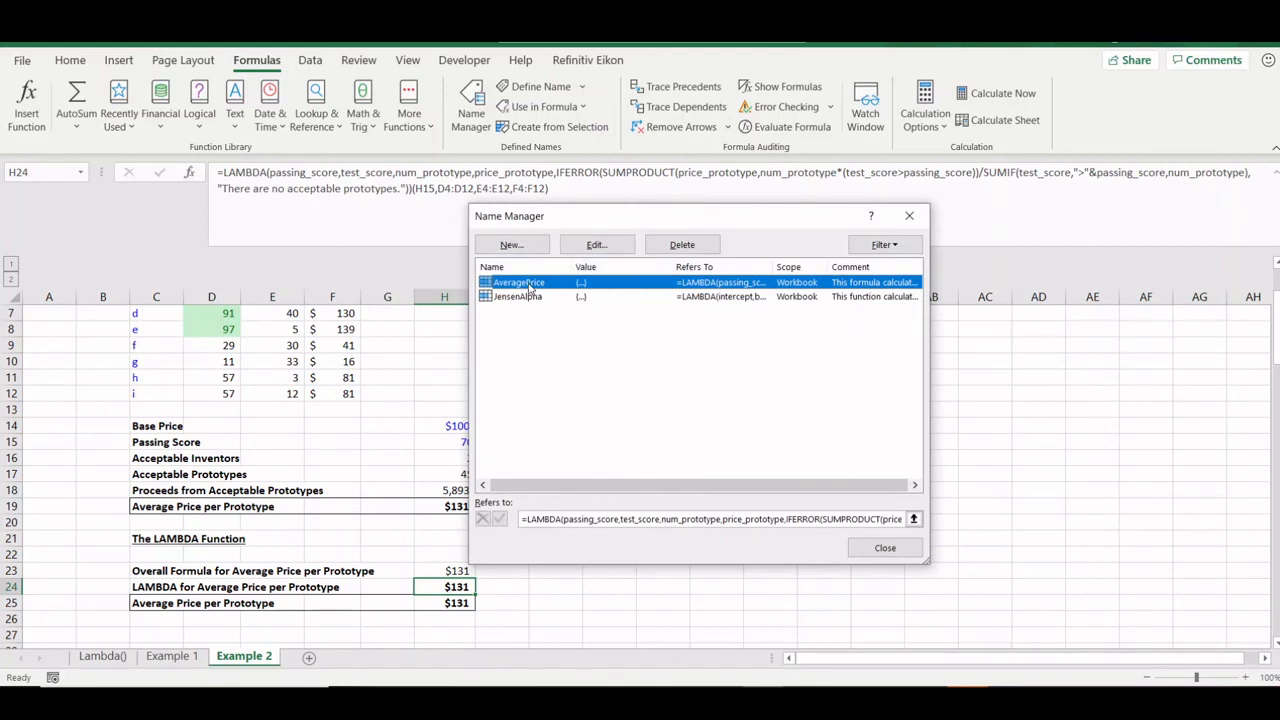
pyautogui.click(596, 244)
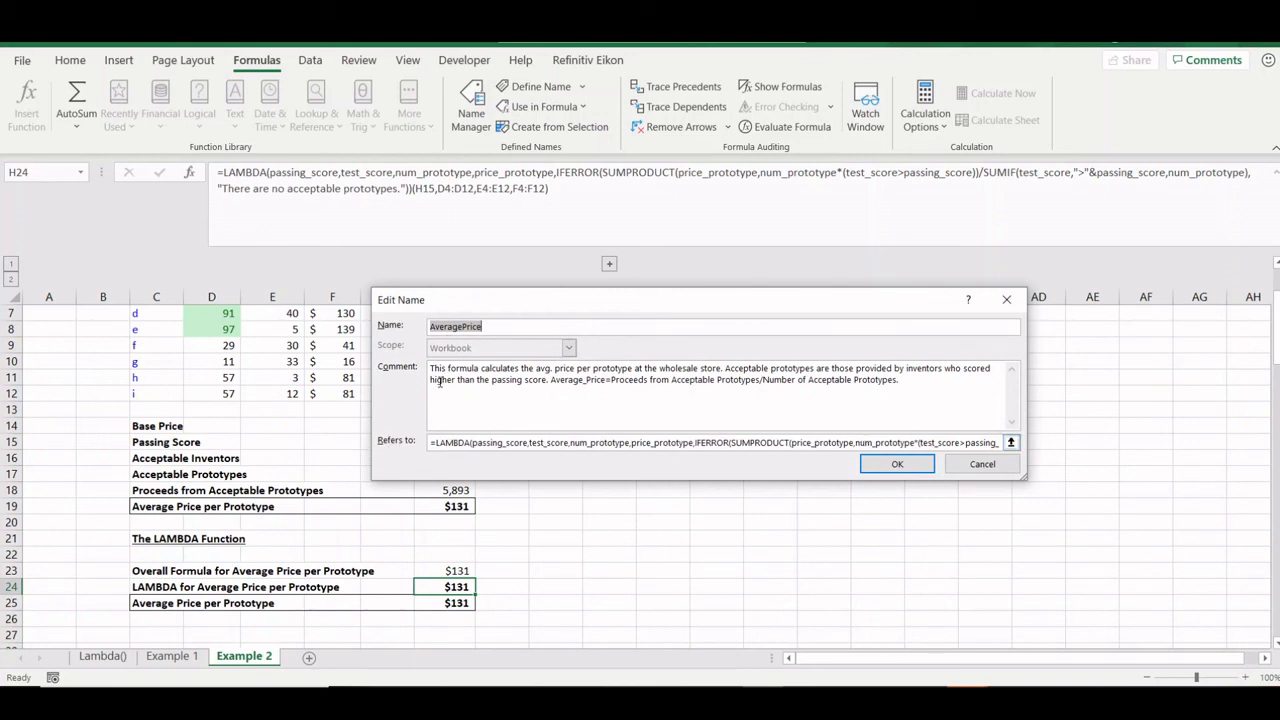
pyautogui.press('Tab')
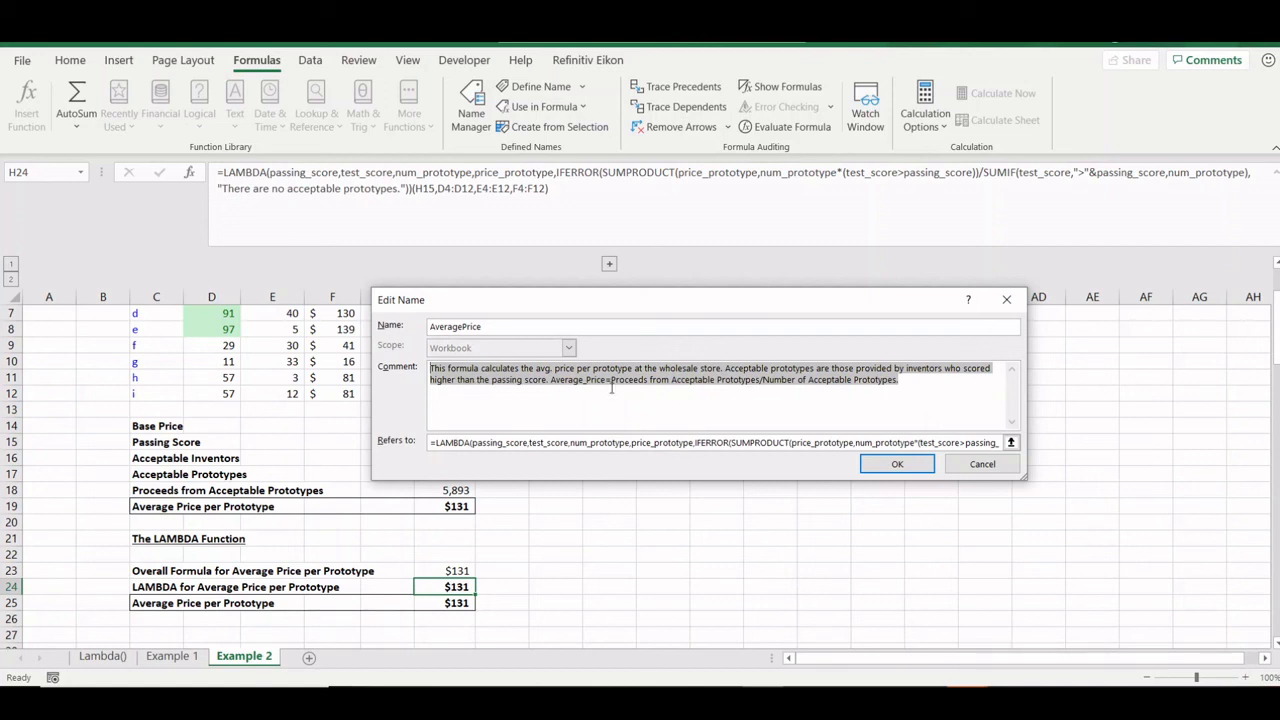
pyautogui.click(565, 381)
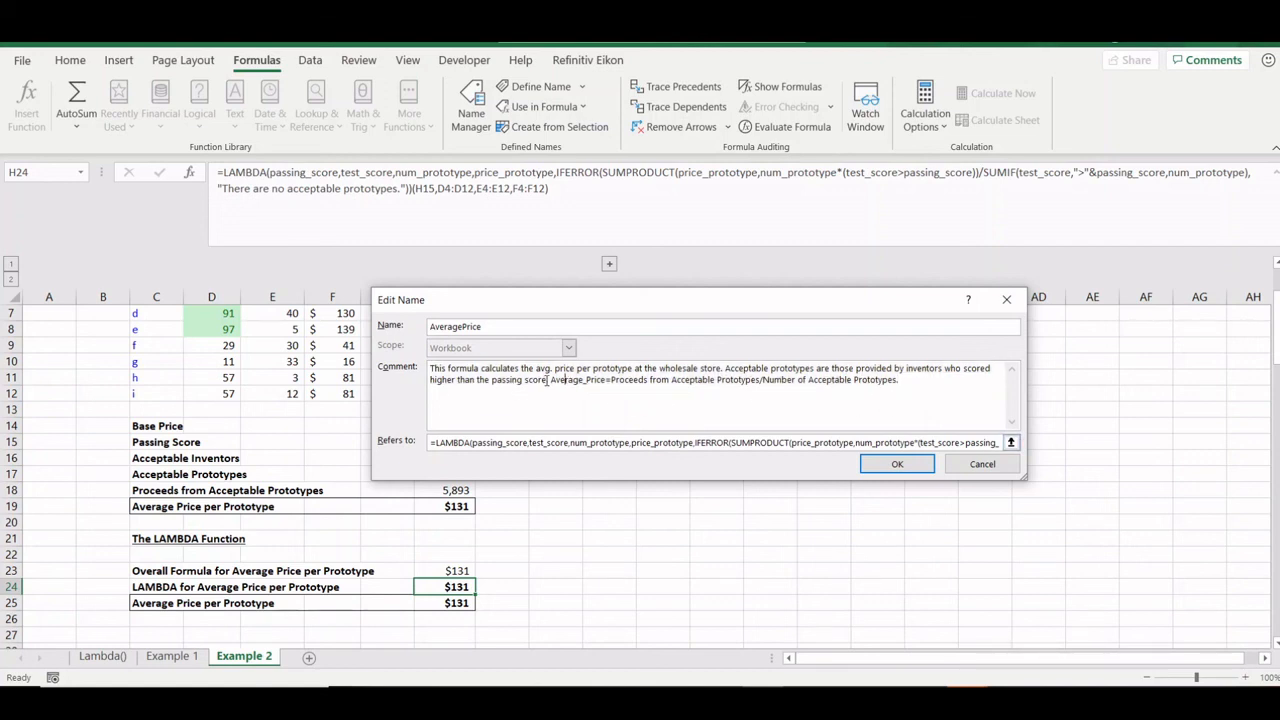
pyautogui.moveTo(549, 380); pyautogui.dragTo(920, 385)
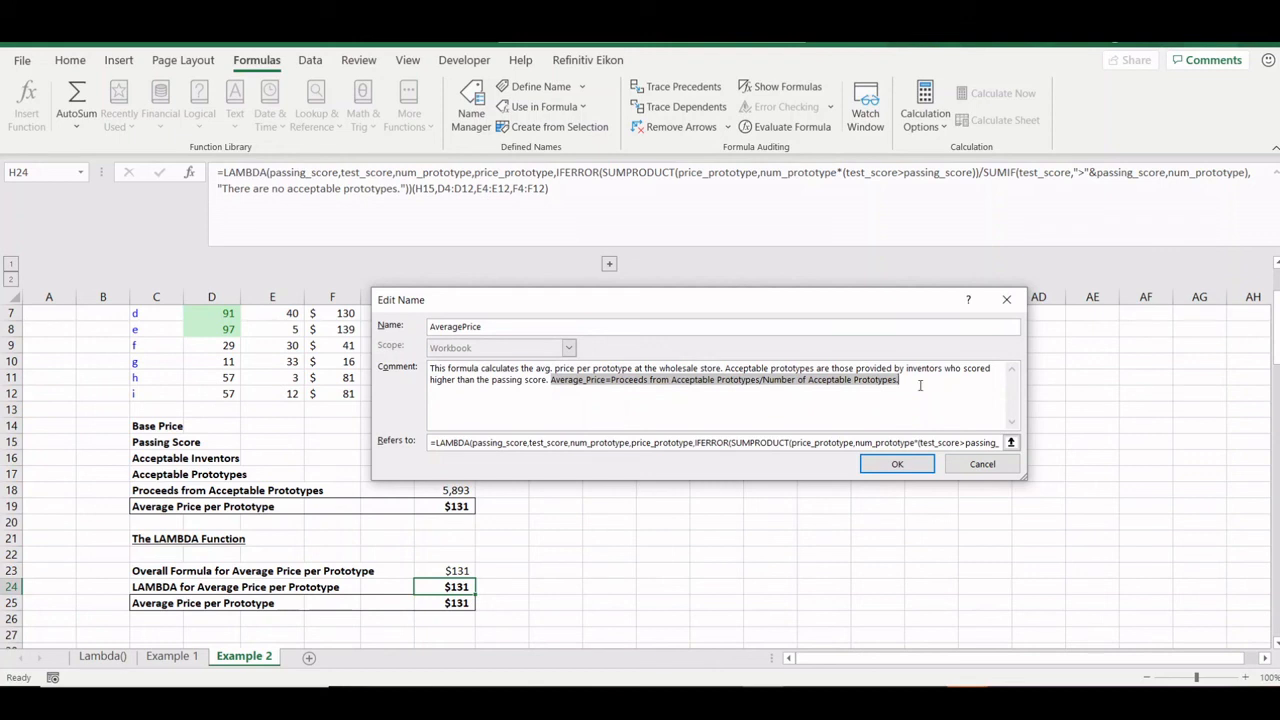
pyautogui.click(965, 464)
pyautogui.click(868, 548)
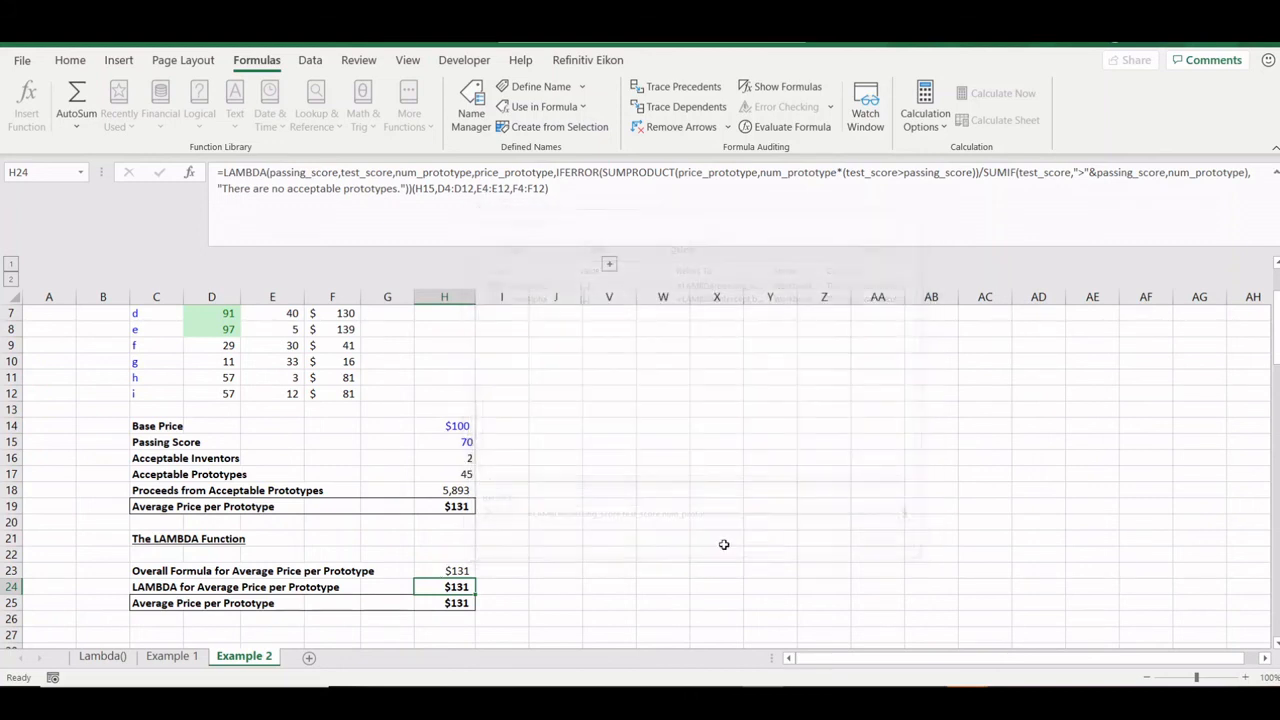
# - Inspect the AveragePrice formula in H25 and trace its arguments to the passing score in H15 and the inventor table, leaving the formula unedited
pyautogui.click(445, 601)
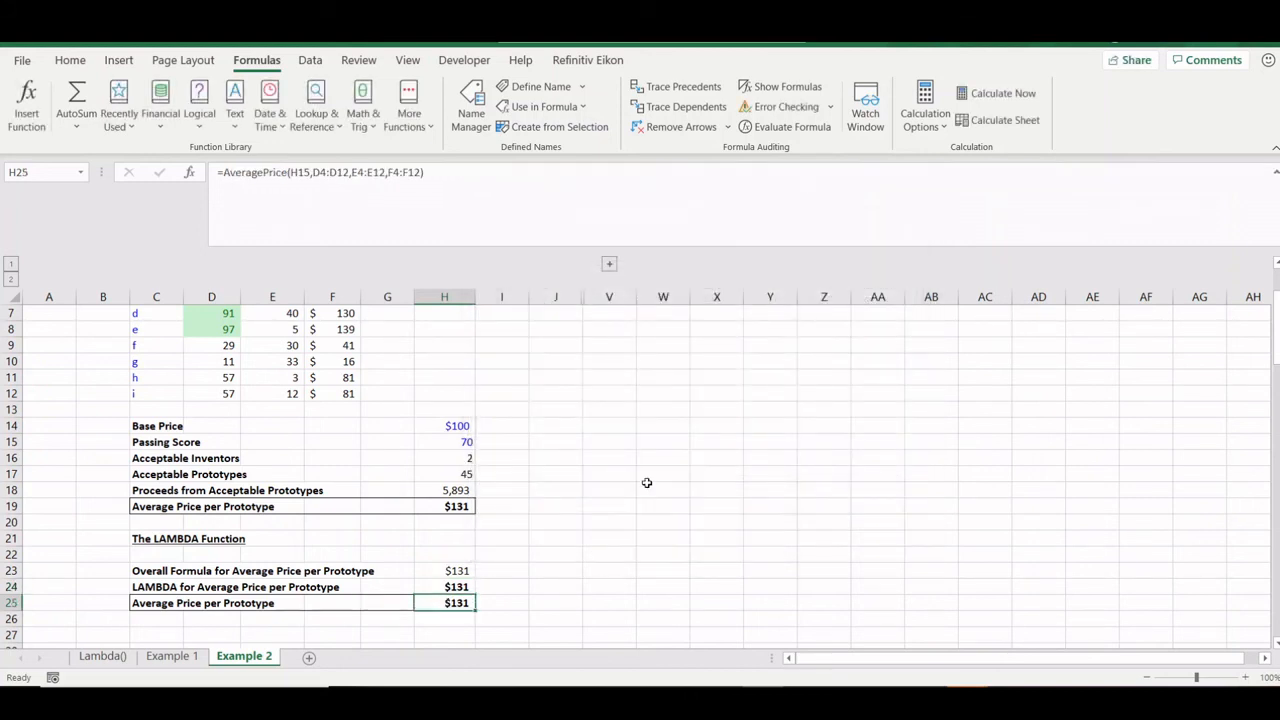
pyautogui.click(312, 172)
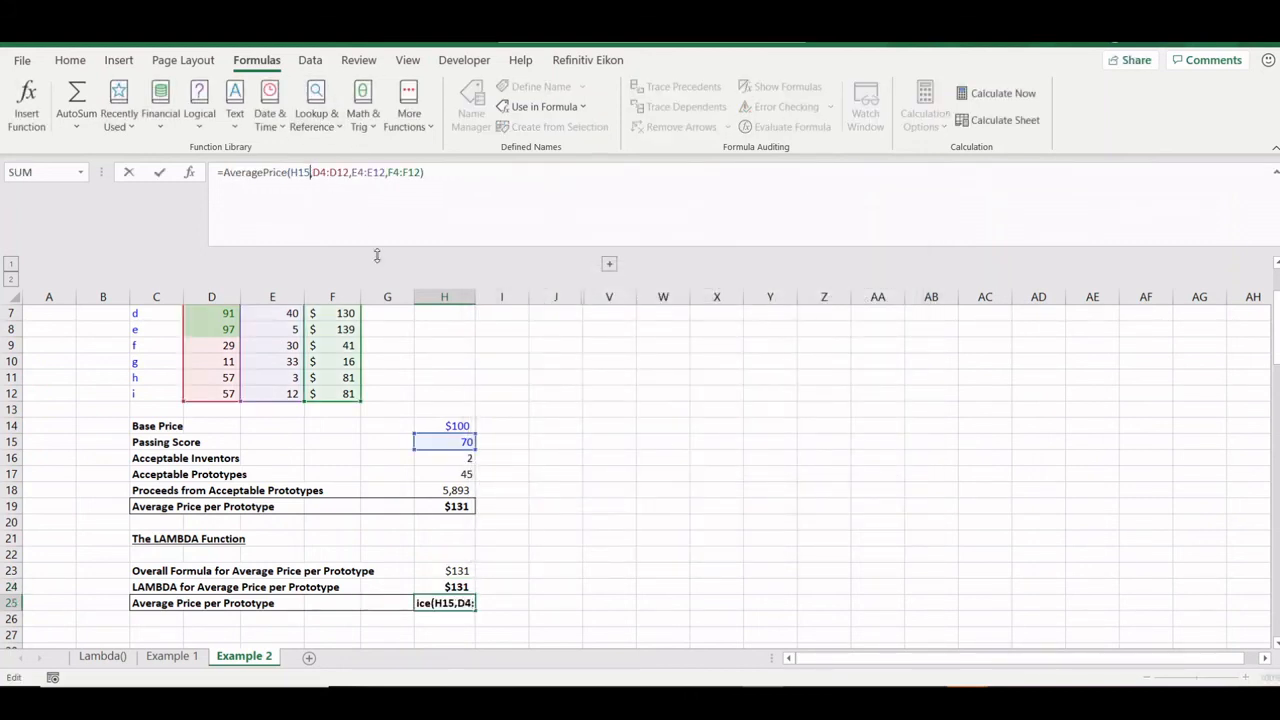
pyautogui.press('Return')
pyautogui.click(462, 441)
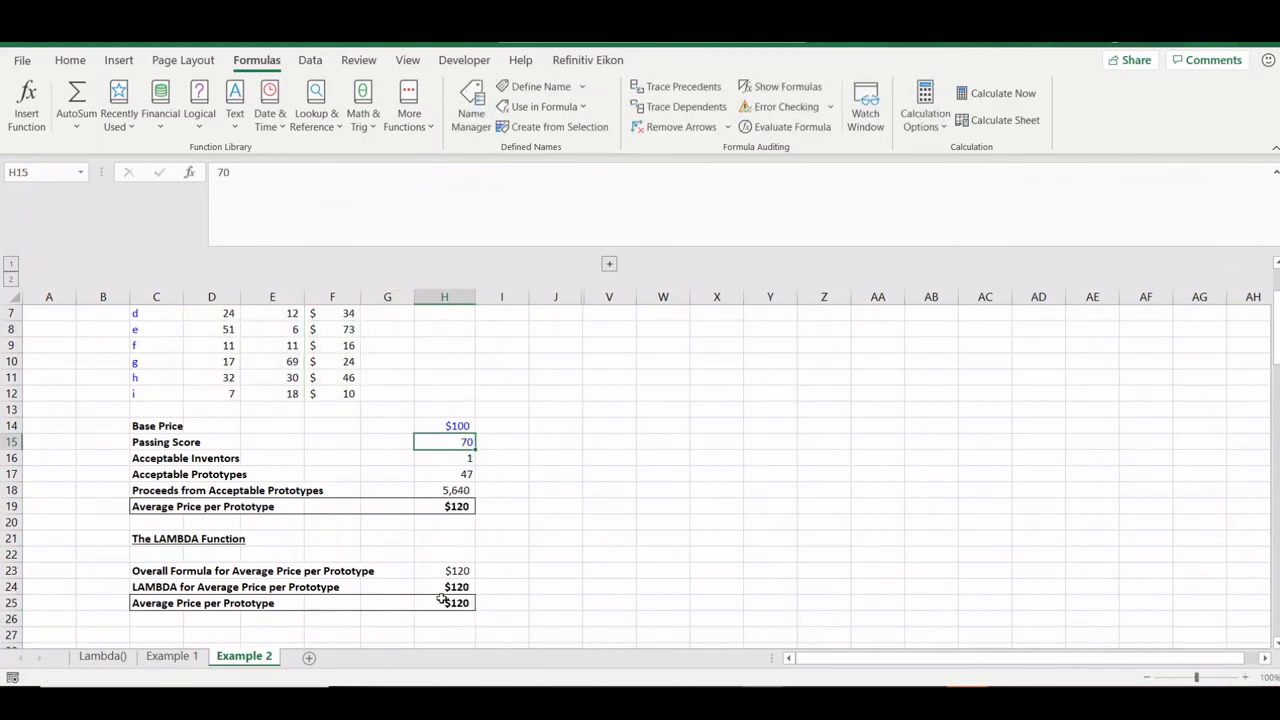
pyautogui.click(438, 605)
pyautogui.doubleClick(438, 605)
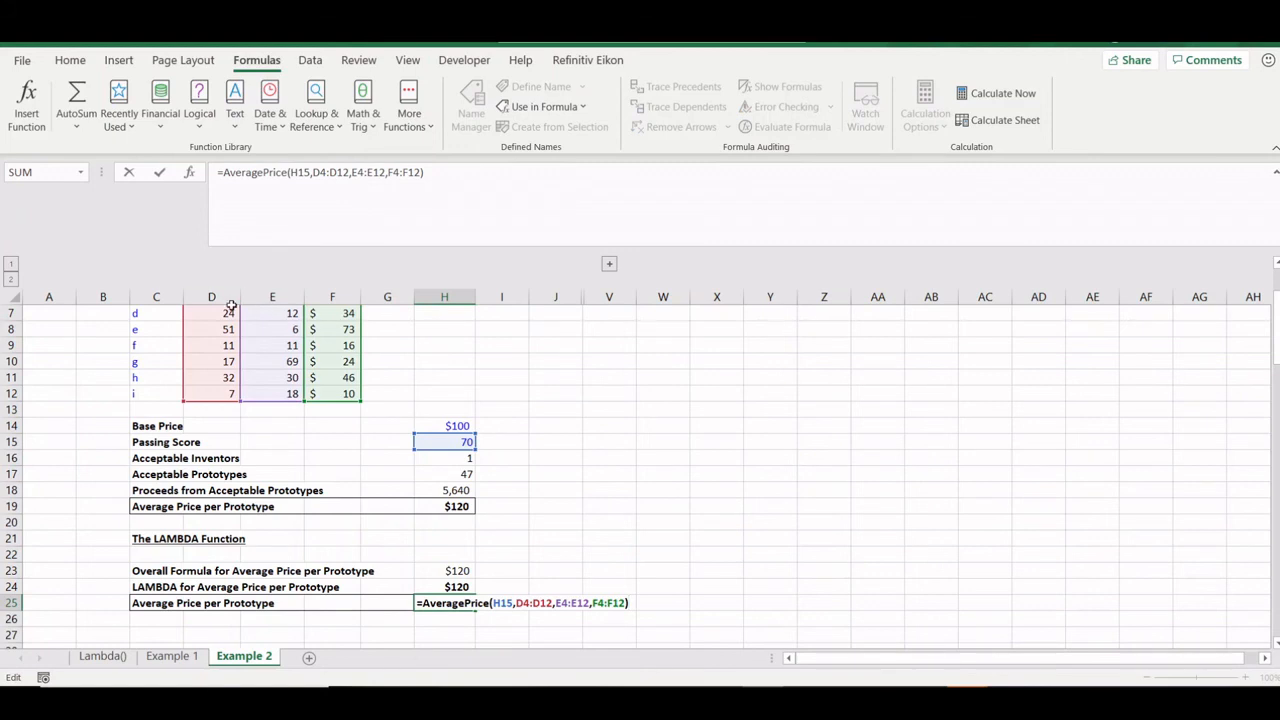
pyautogui.scroll(3, 230, 305)
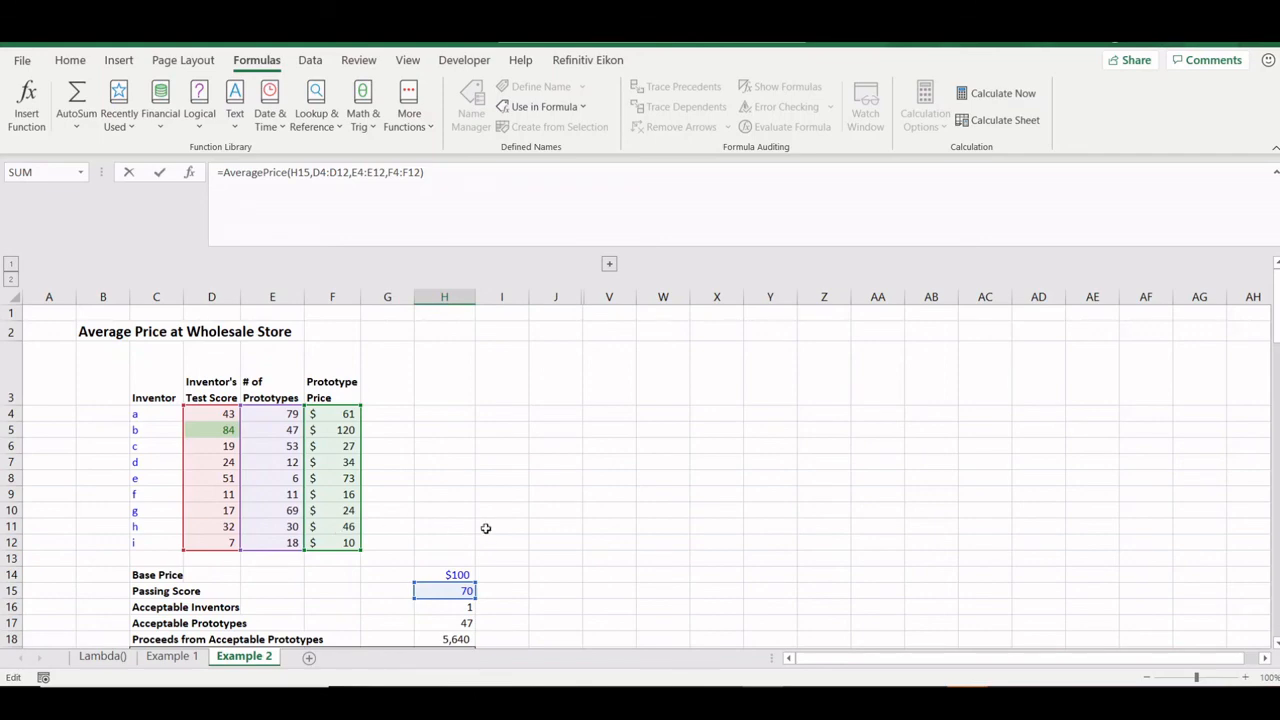
pyautogui.press('Escape')
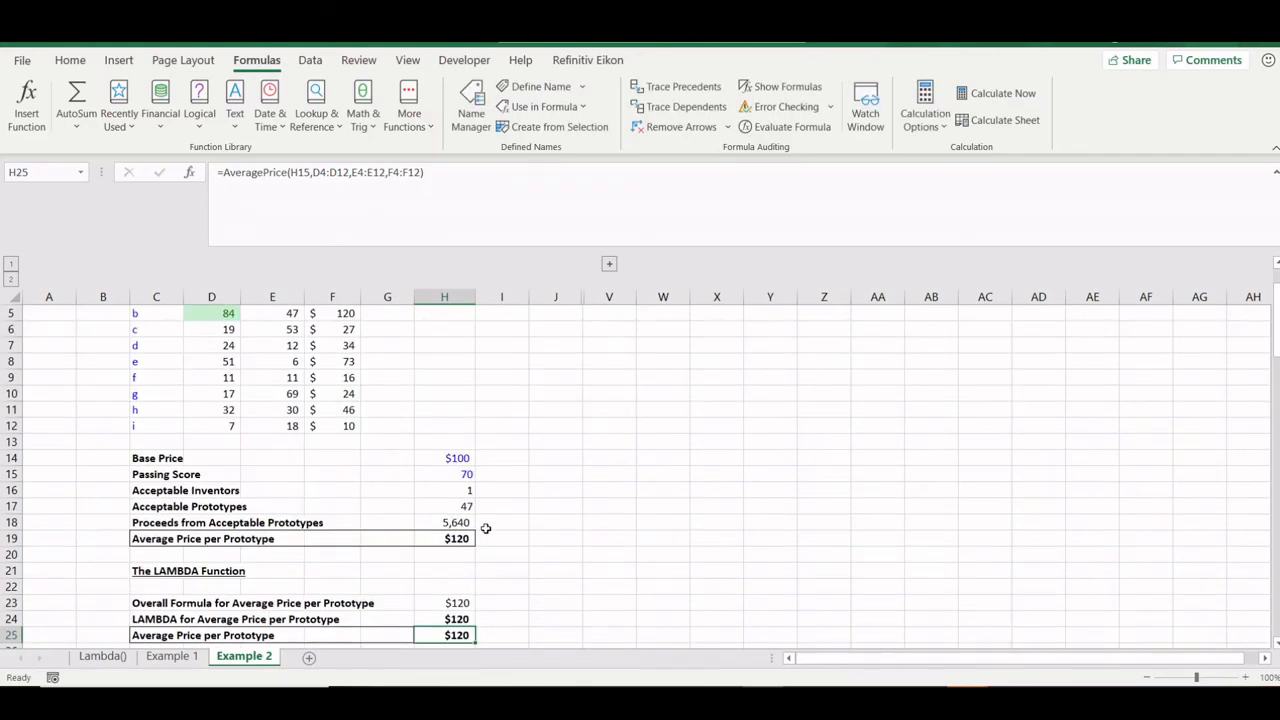
# - Review the Jensen's alpha calculation on the Example 1 sheet, and return to the wholesale store table on Example 2
pyautogui.click(188, 660)
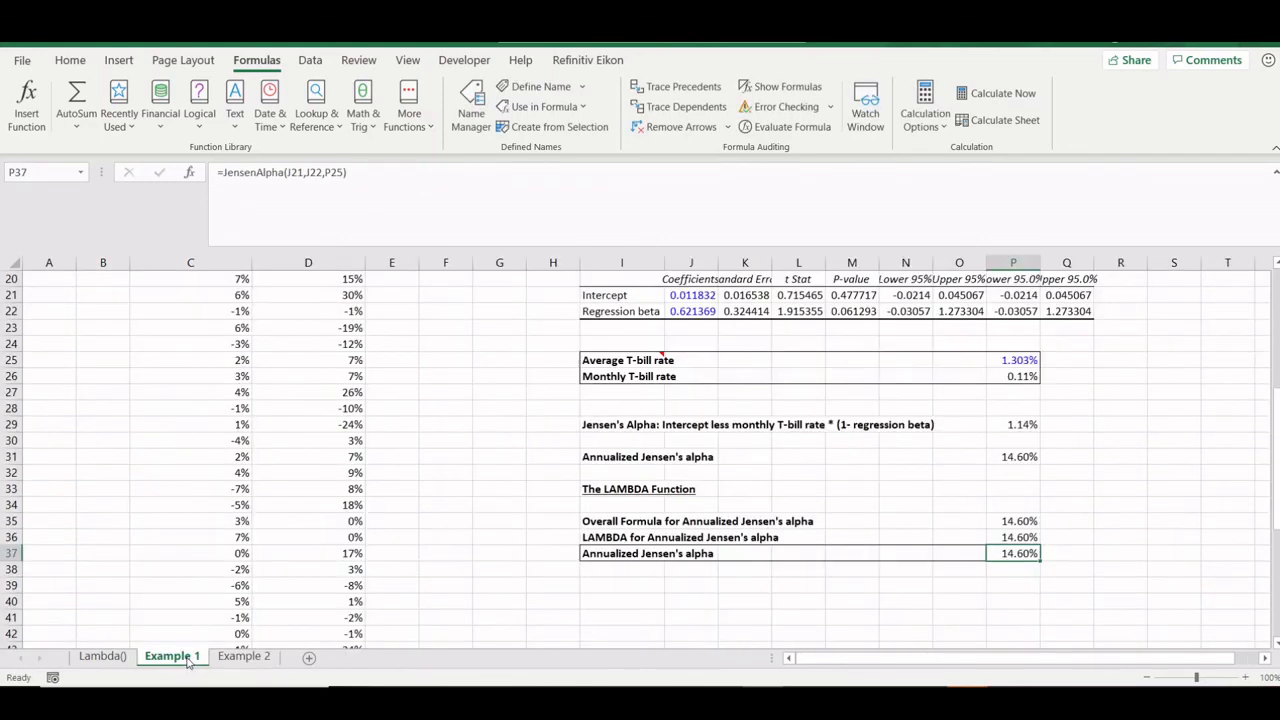
pyautogui.scroll(6, 490, 455)
pyautogui.scroll(-5, 490, 455)
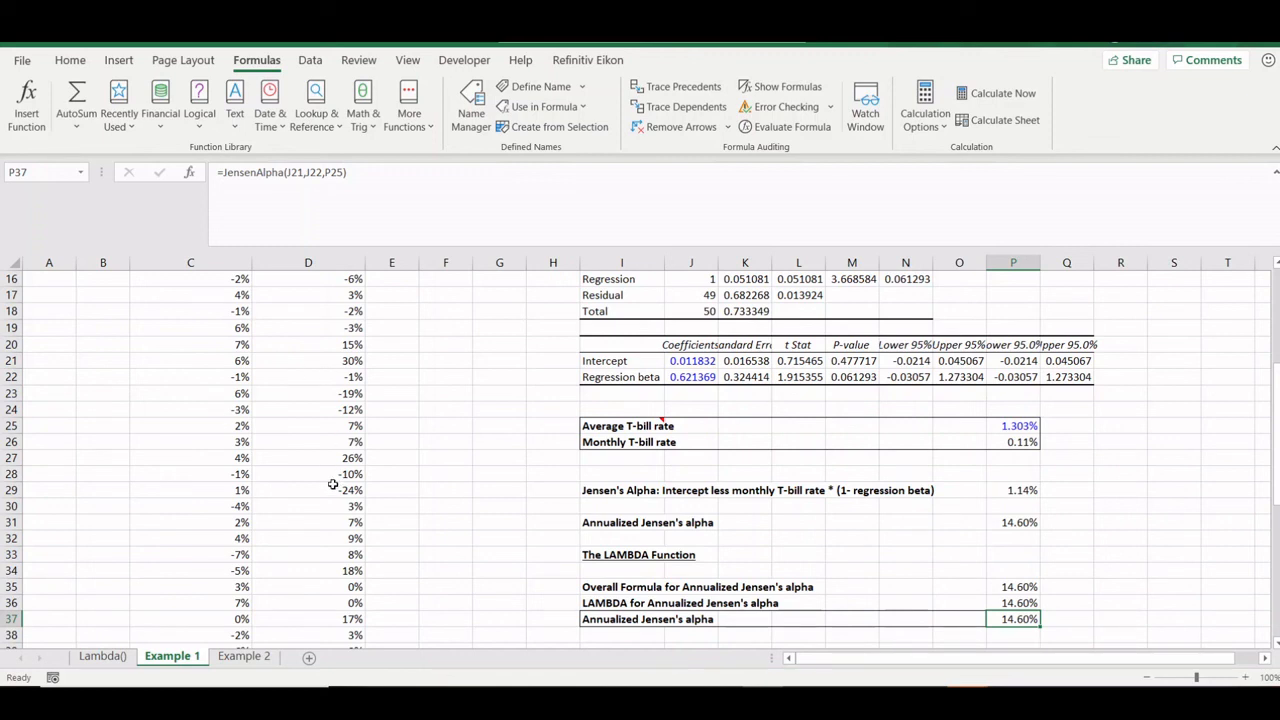
pyautogui.click(244, 656)
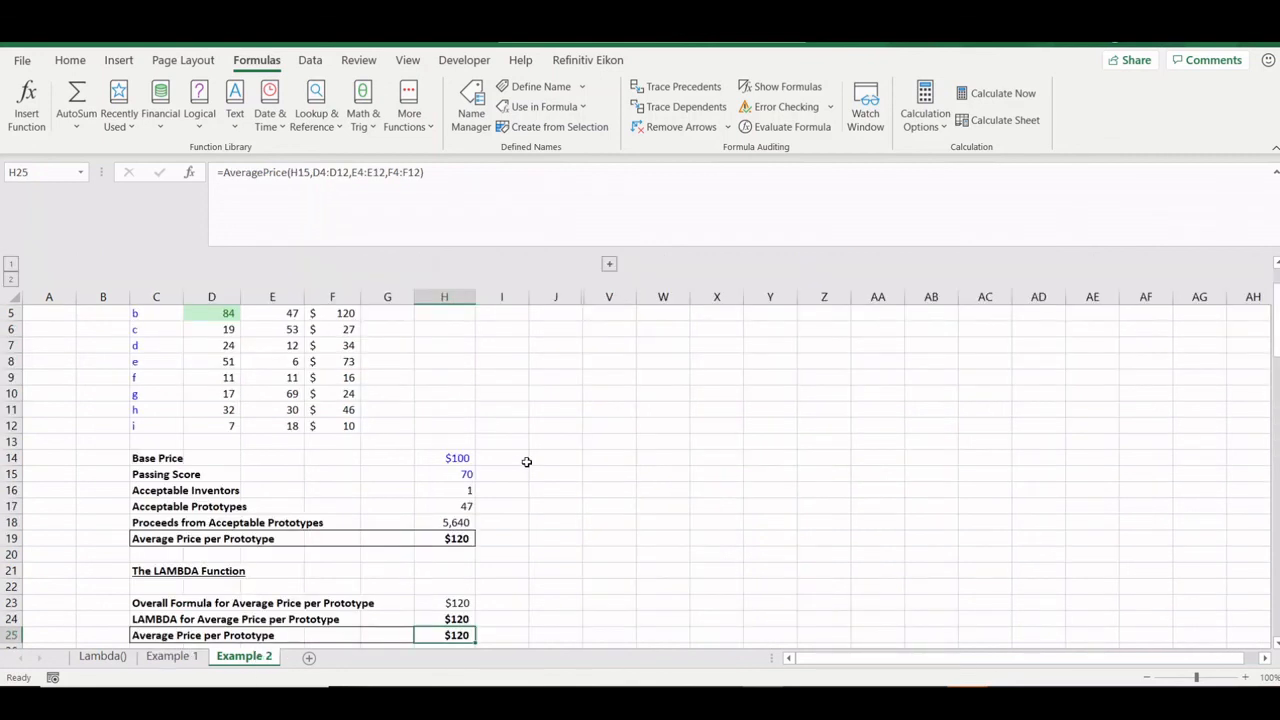
pyautogui.scroll(2, 526, 460)
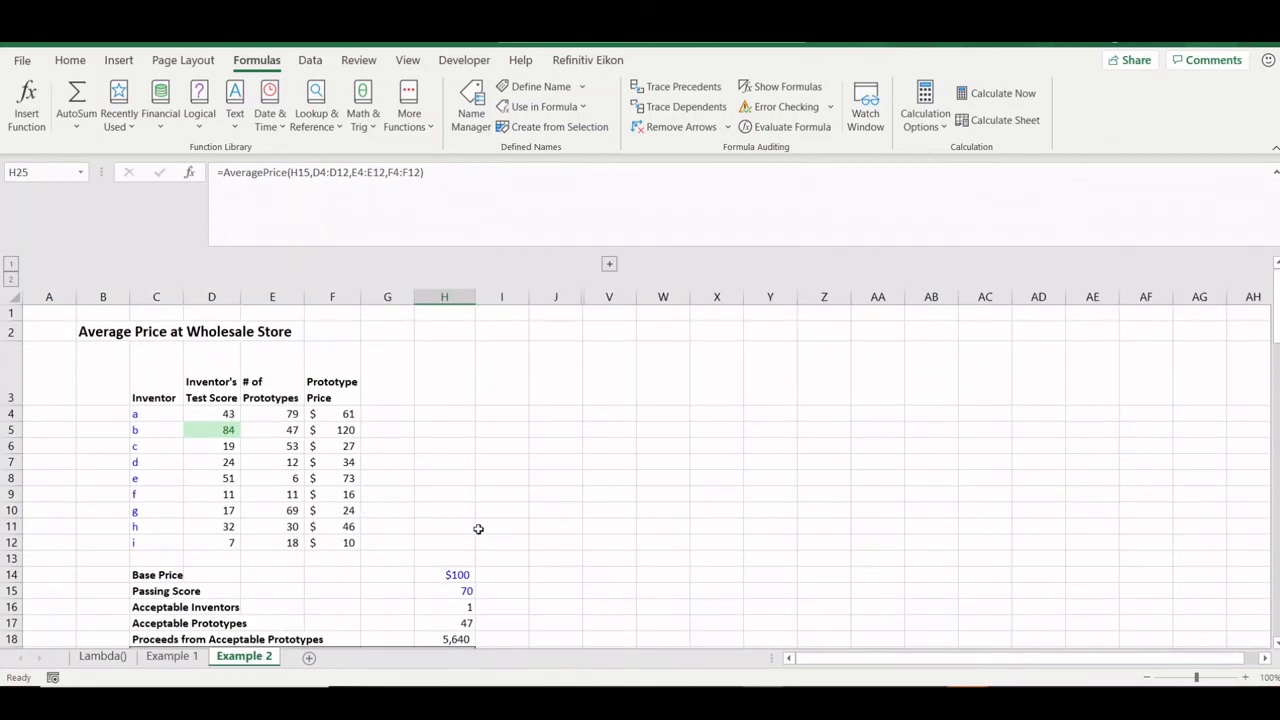